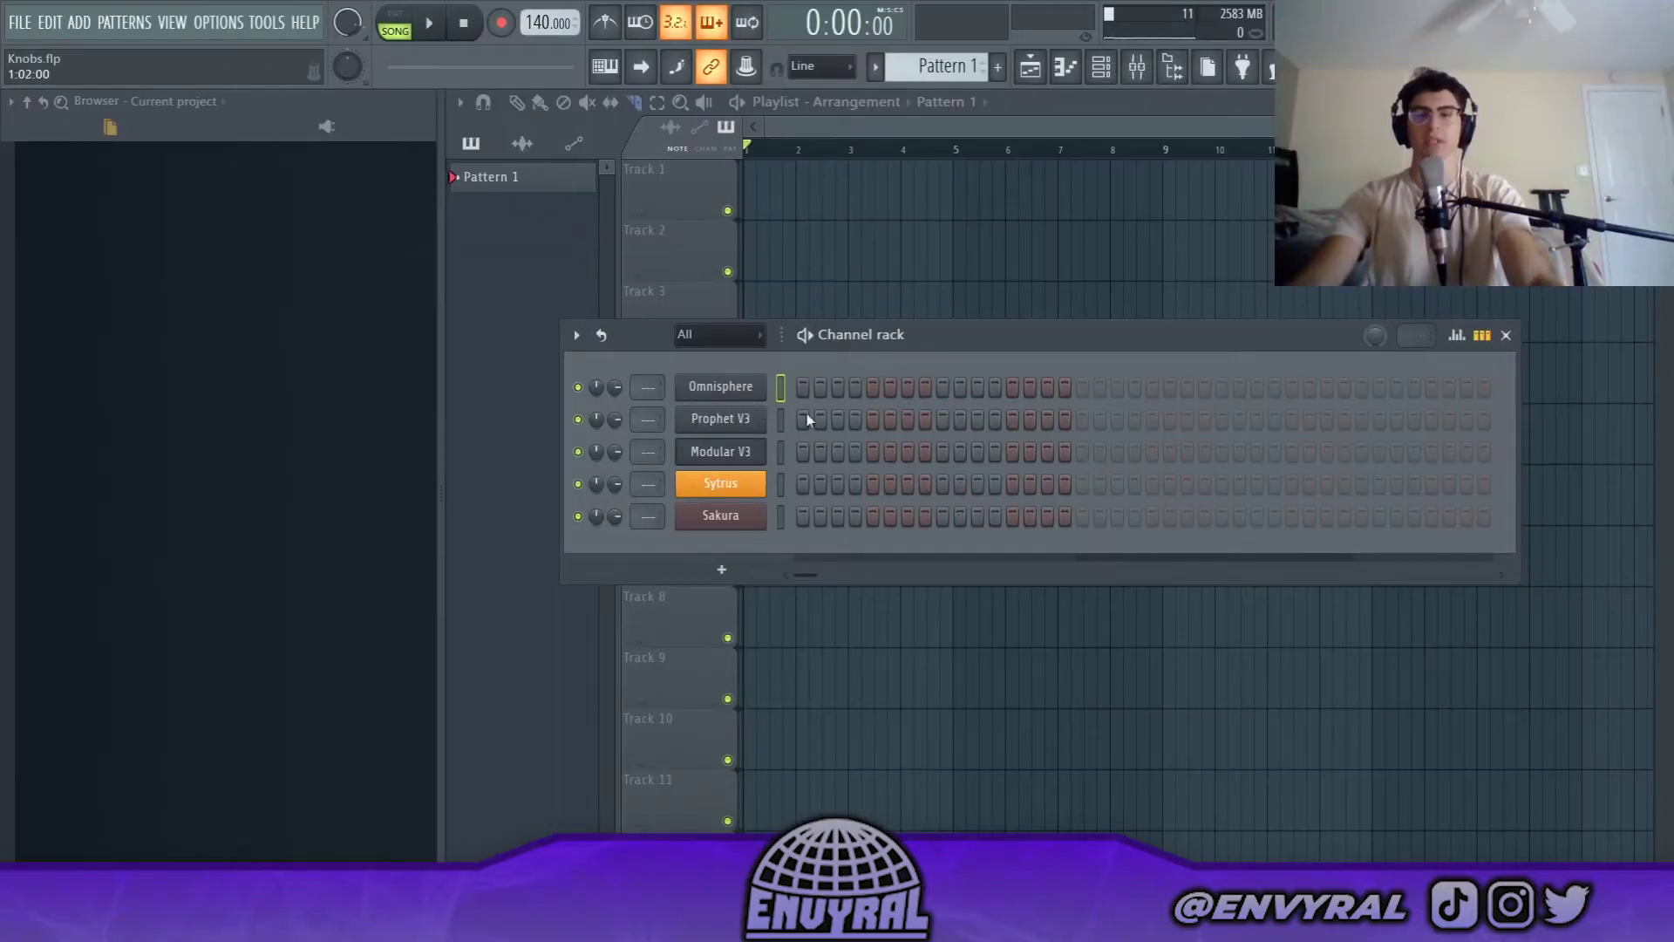
# Step: Open the Omnisphere channel, compare layers A and B of Aluminum Utopia separately, and lower layer B's level
pyautogui.click(741, 394)
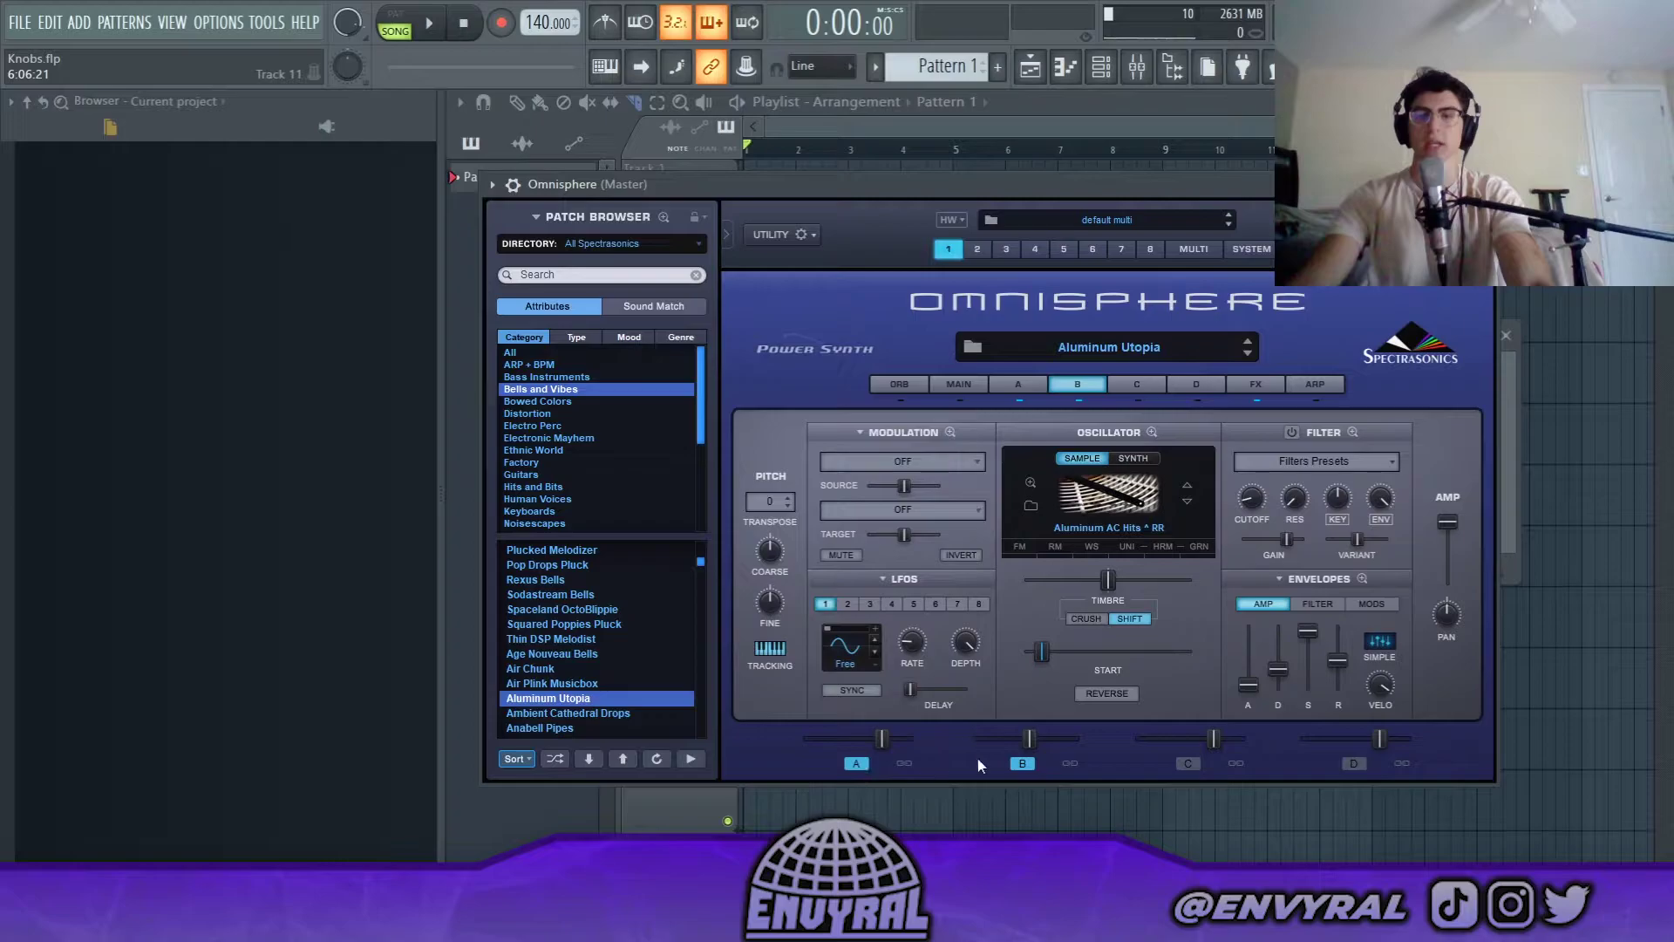
pyautogui.click(1022, 764)
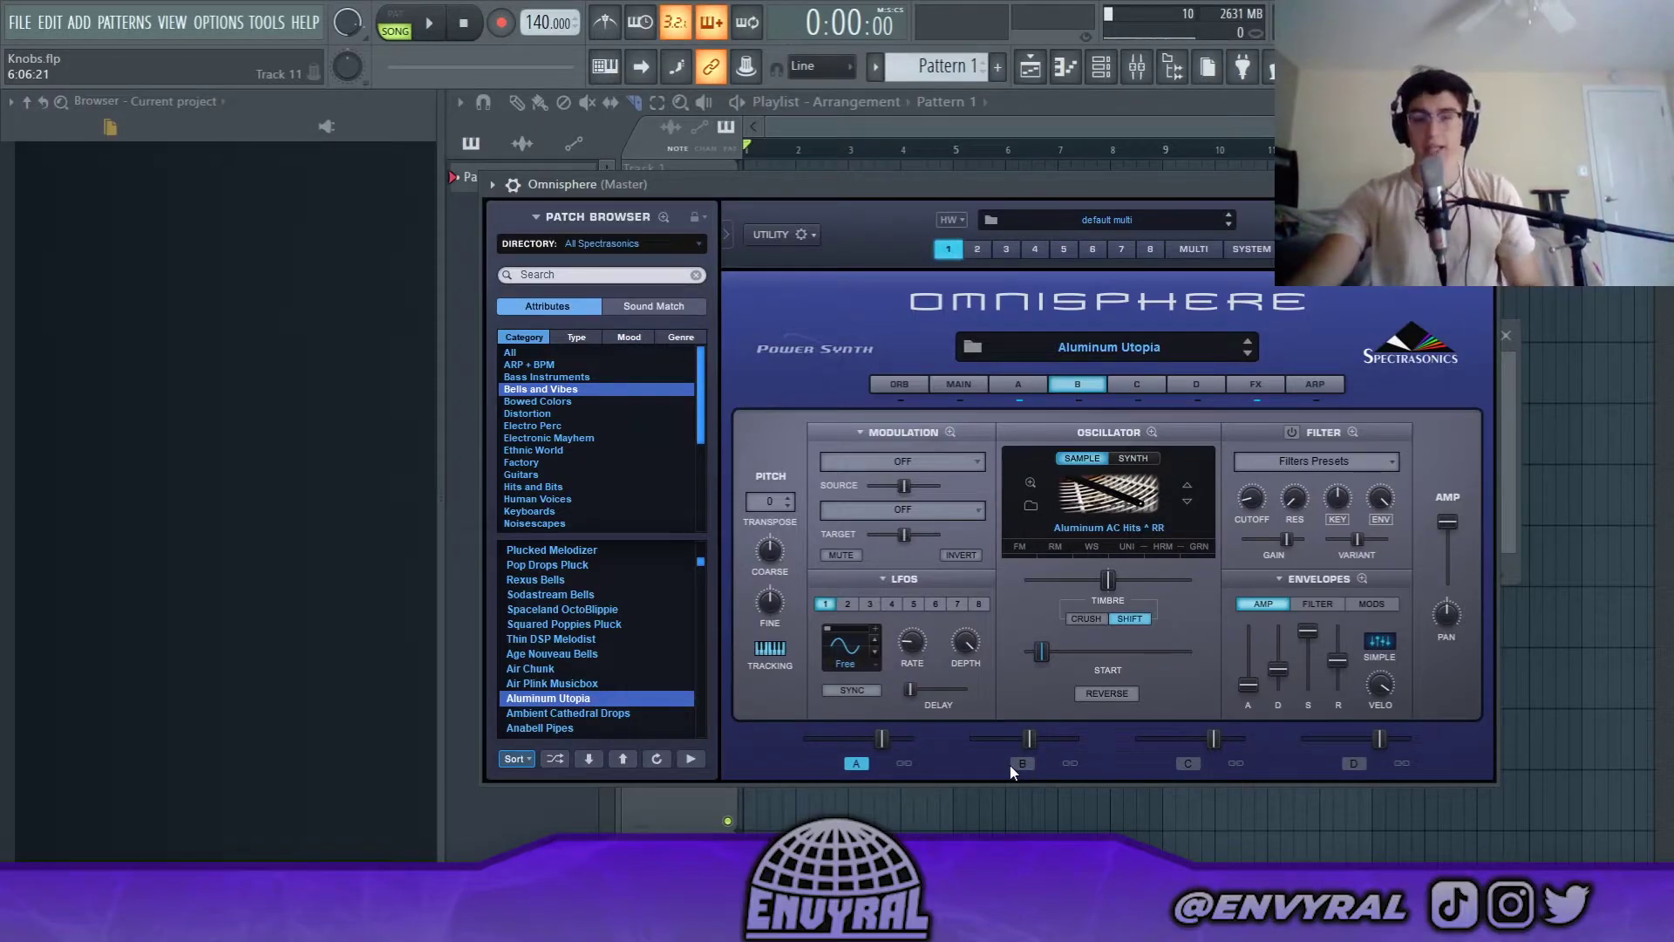
pyautogui.click(856, 763)
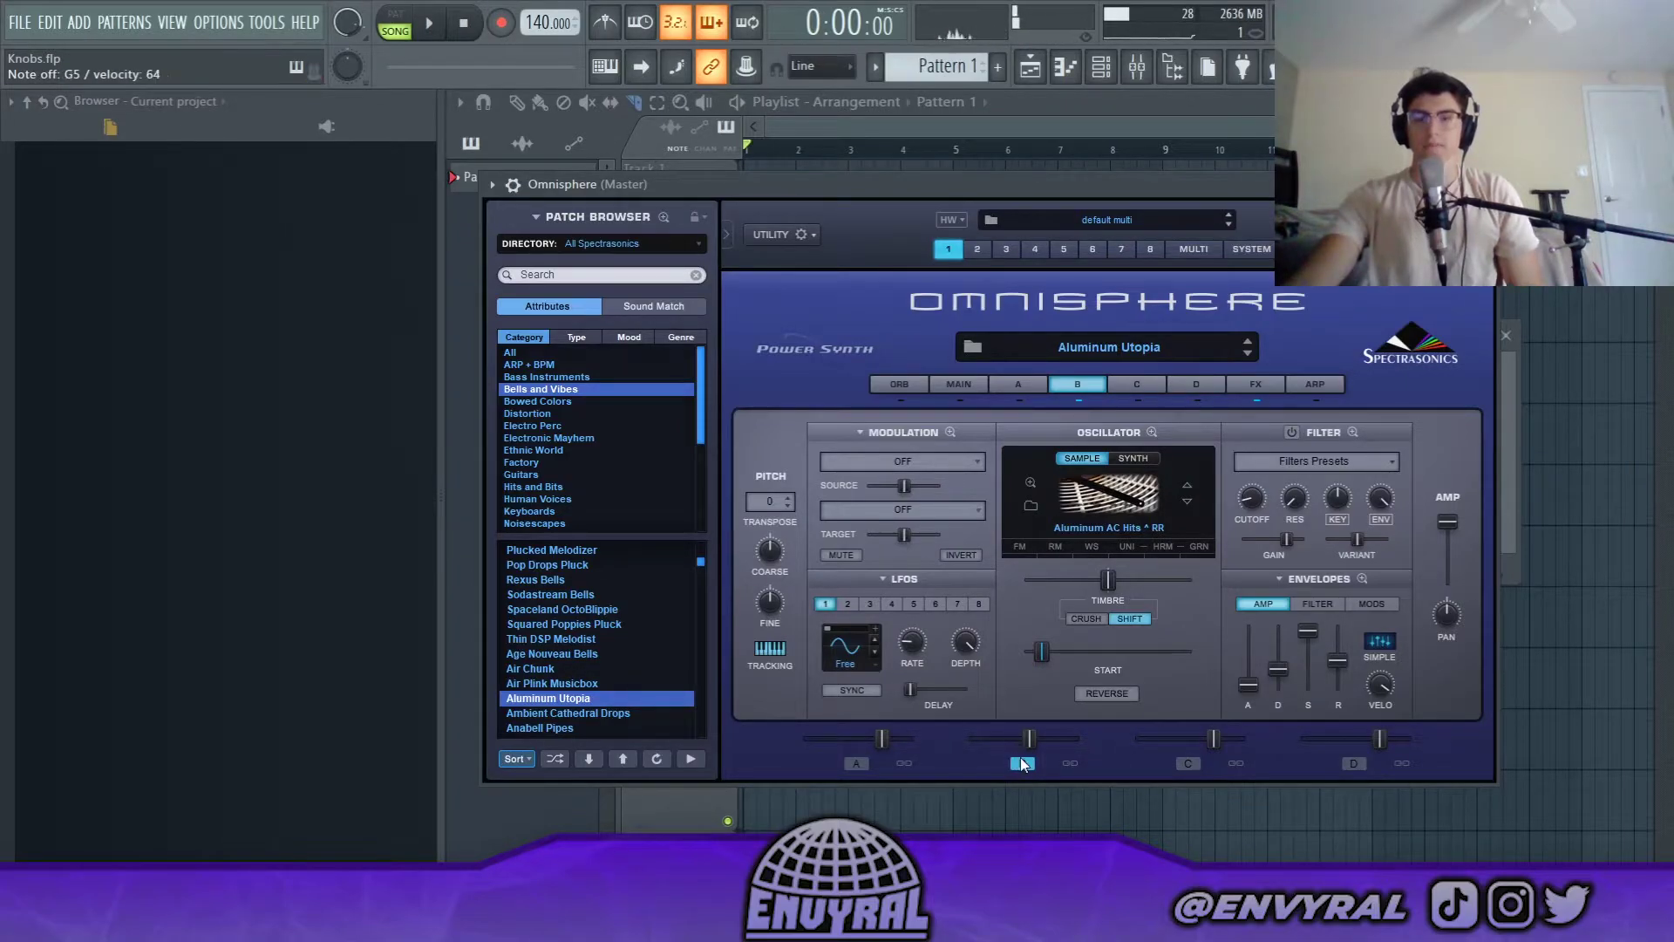
pyautogui.click(856, 763)
pyautogui.click(1023, 764)
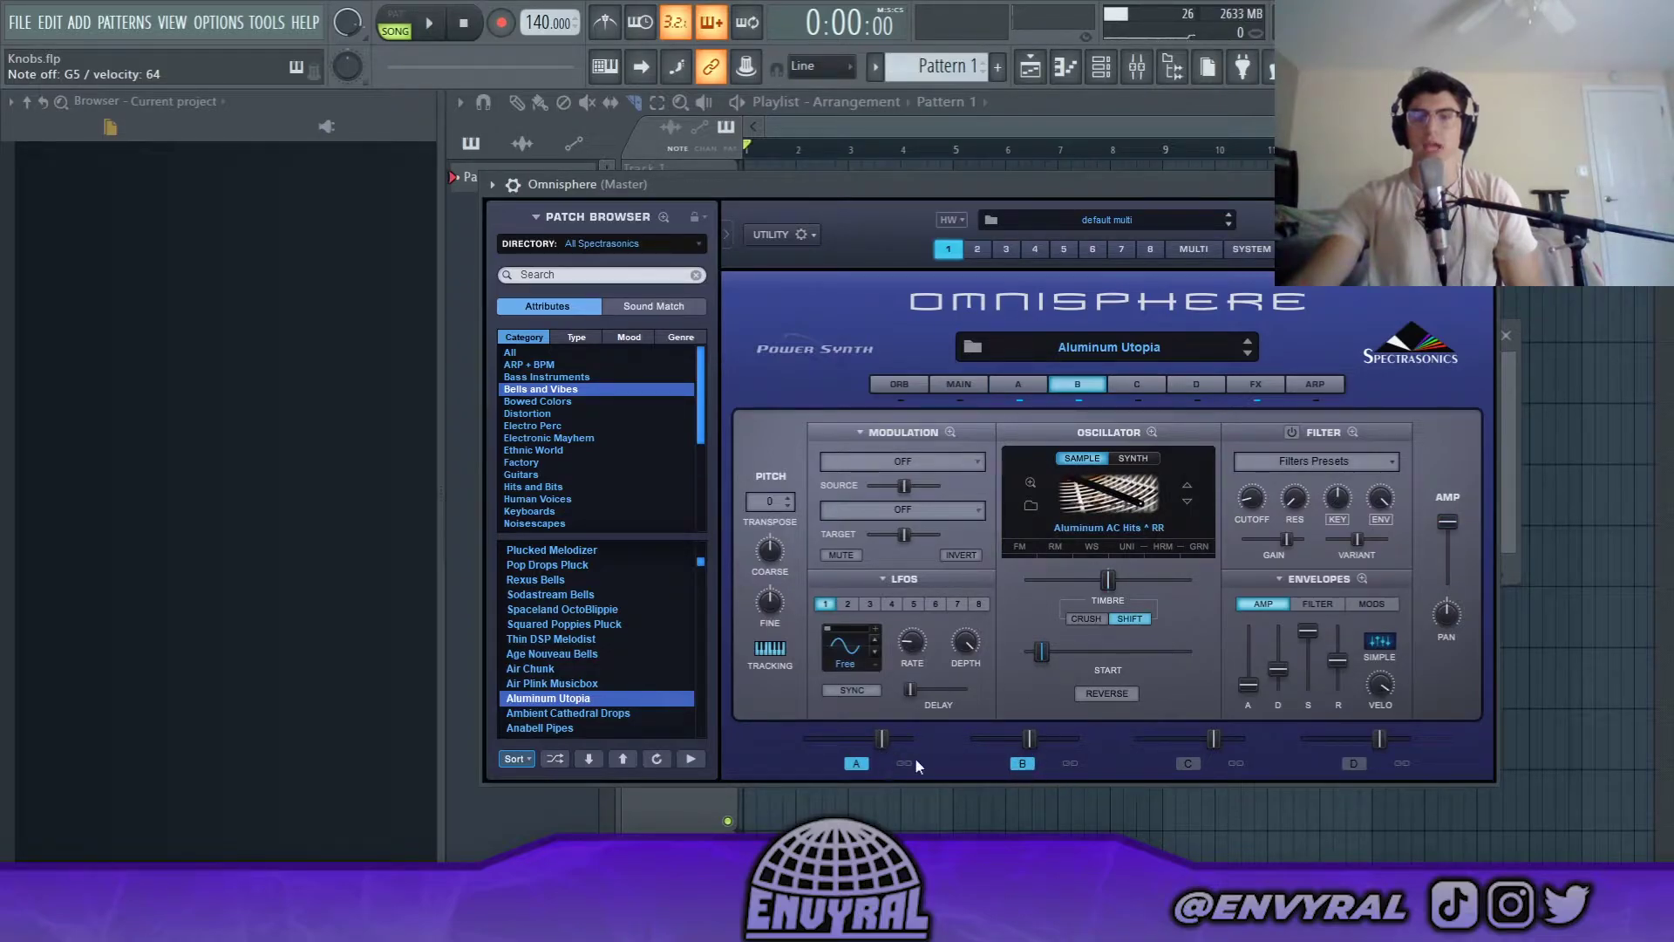
pyautogui.moveTo(1030, 749)
pyautogui.mouseDown()
pyautogui.moveTo(970, 746)
pyautogui.moveTo(1002, 740)
pyautogui.mouseUp()
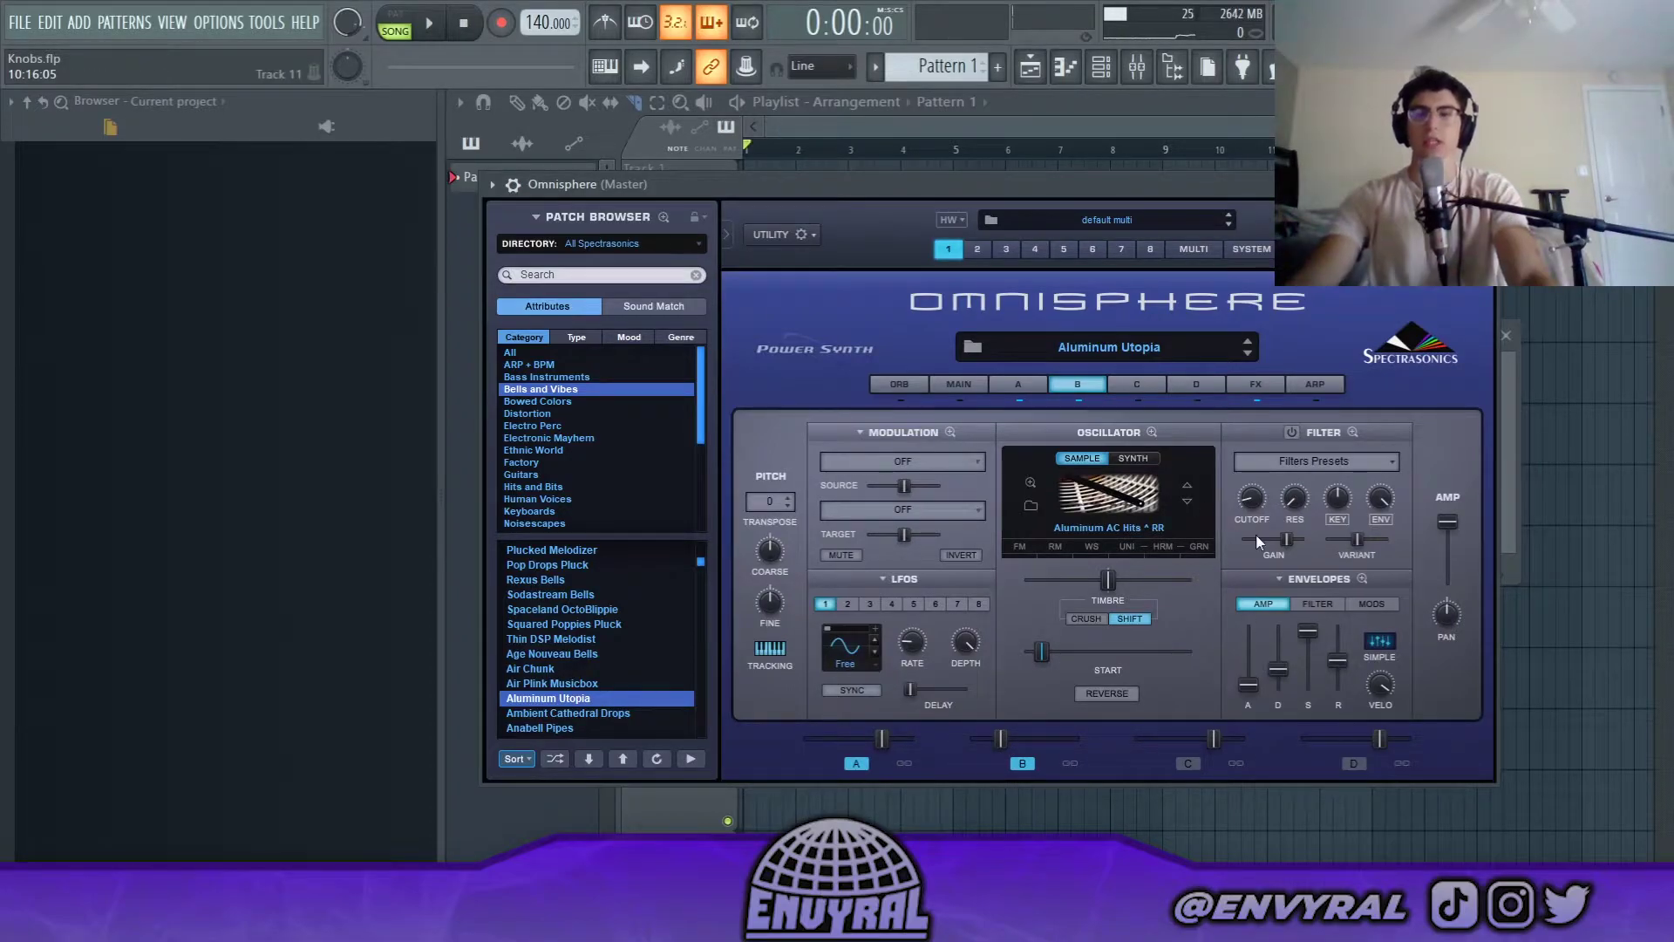
# Step: Switch off the Pro-Verb effect in the AUX effects rack and check the effects racks of layers A and B
pyautogui.click(1257, 387)
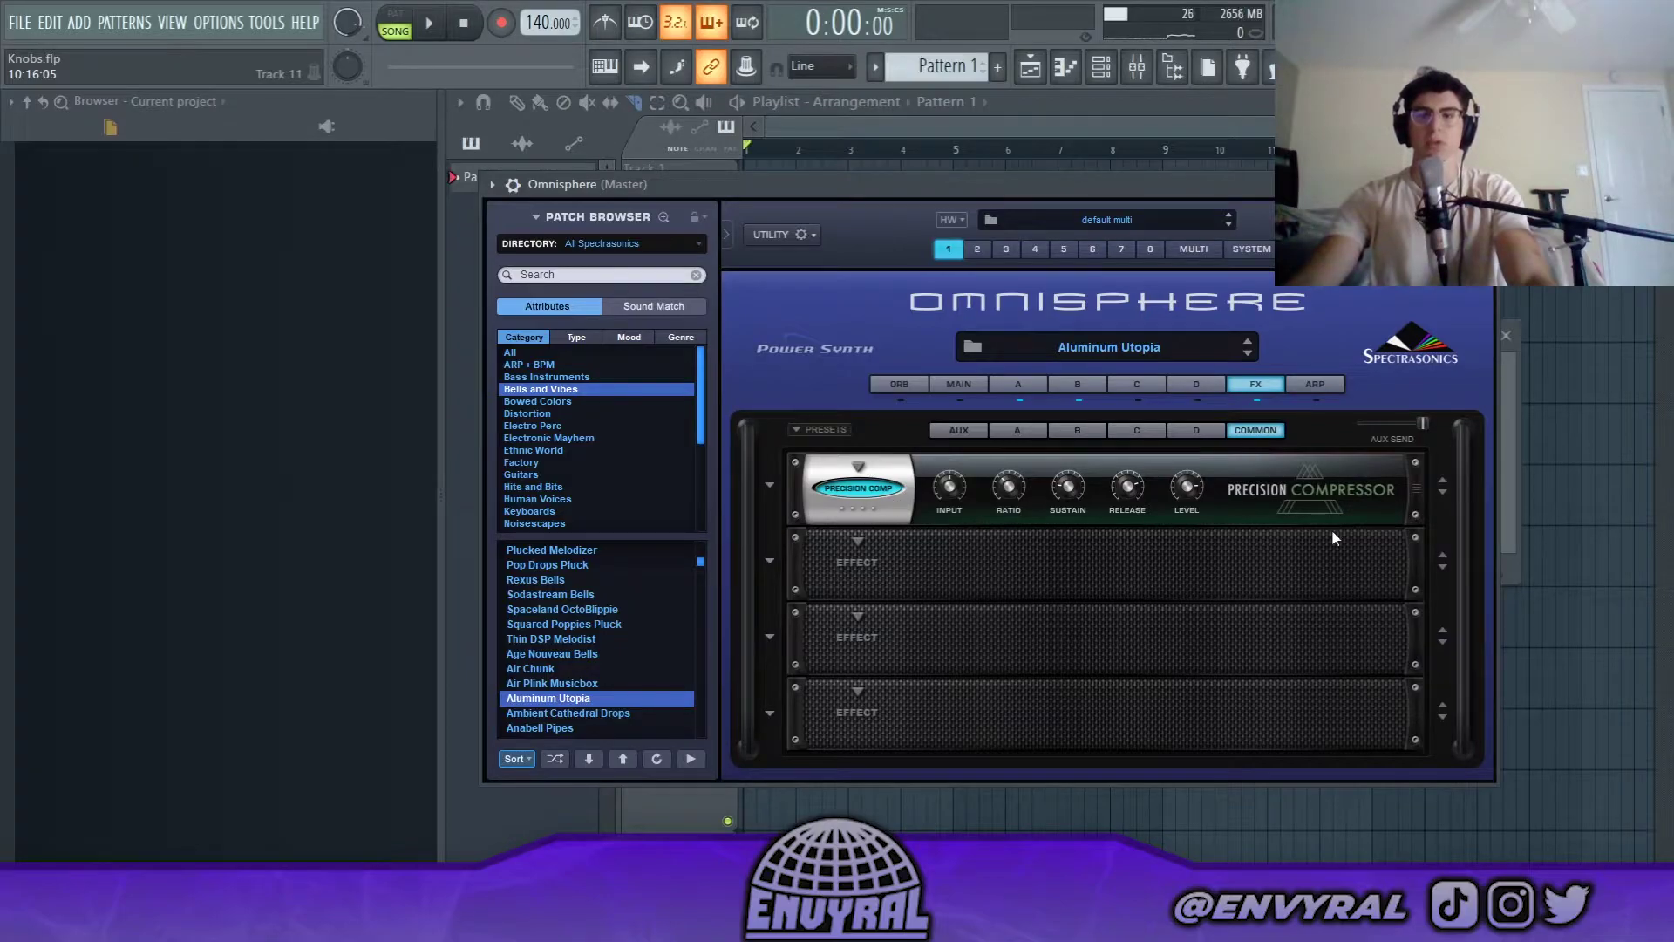
pyautogui.click(961, 431)
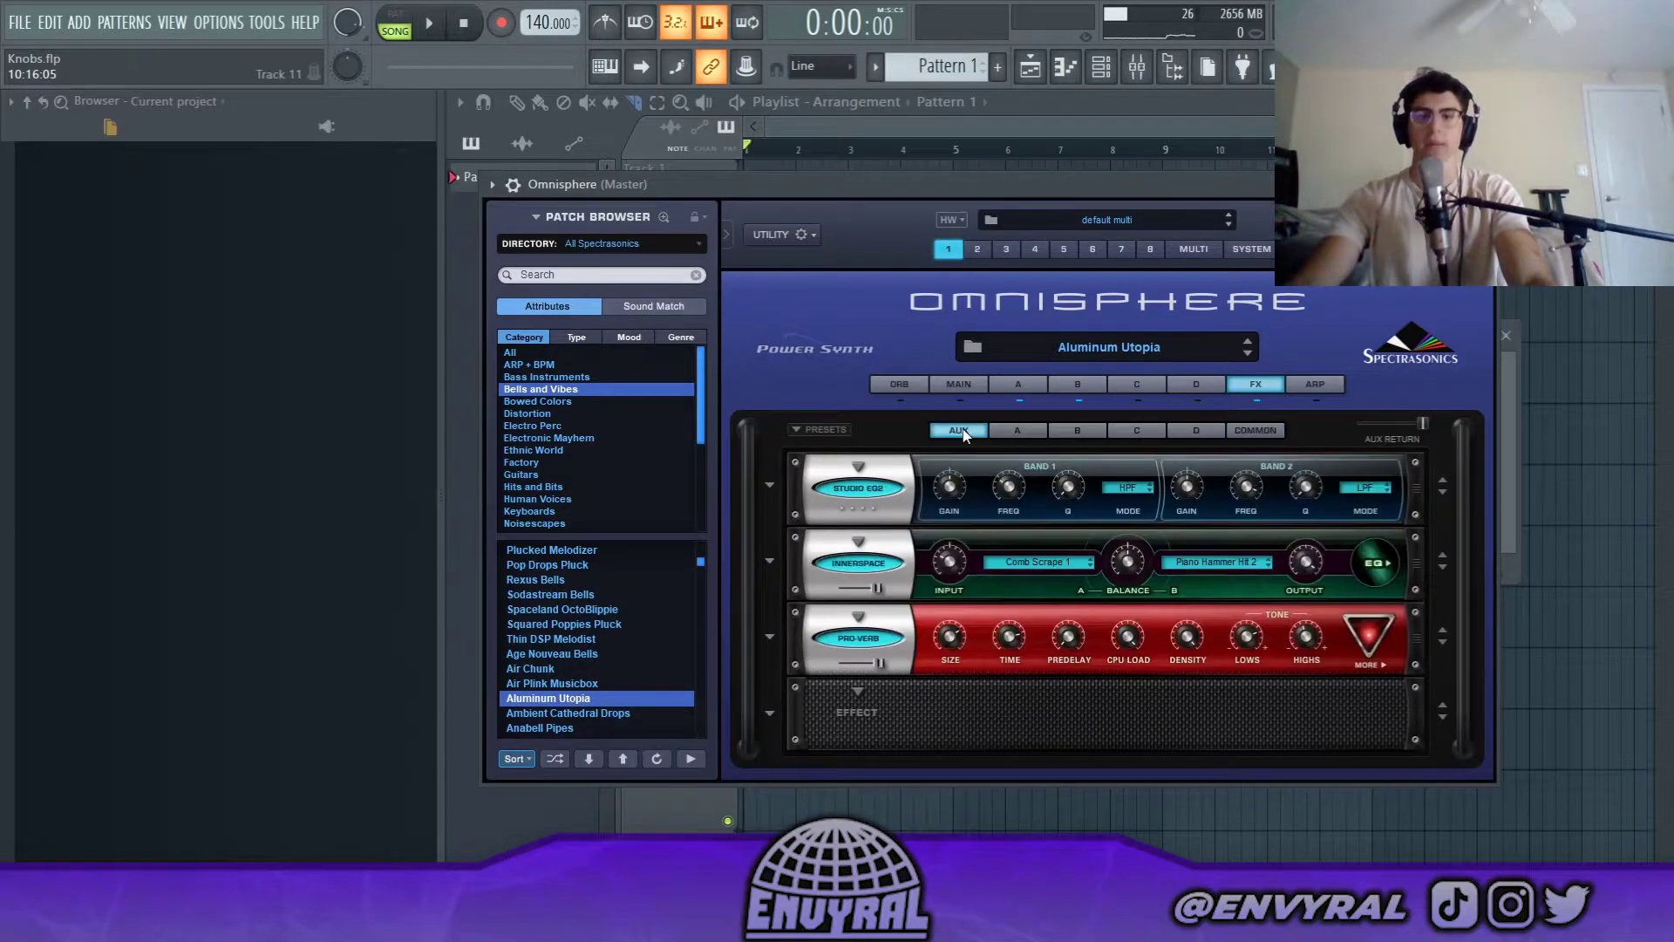
pyautogui.click(873, 647)
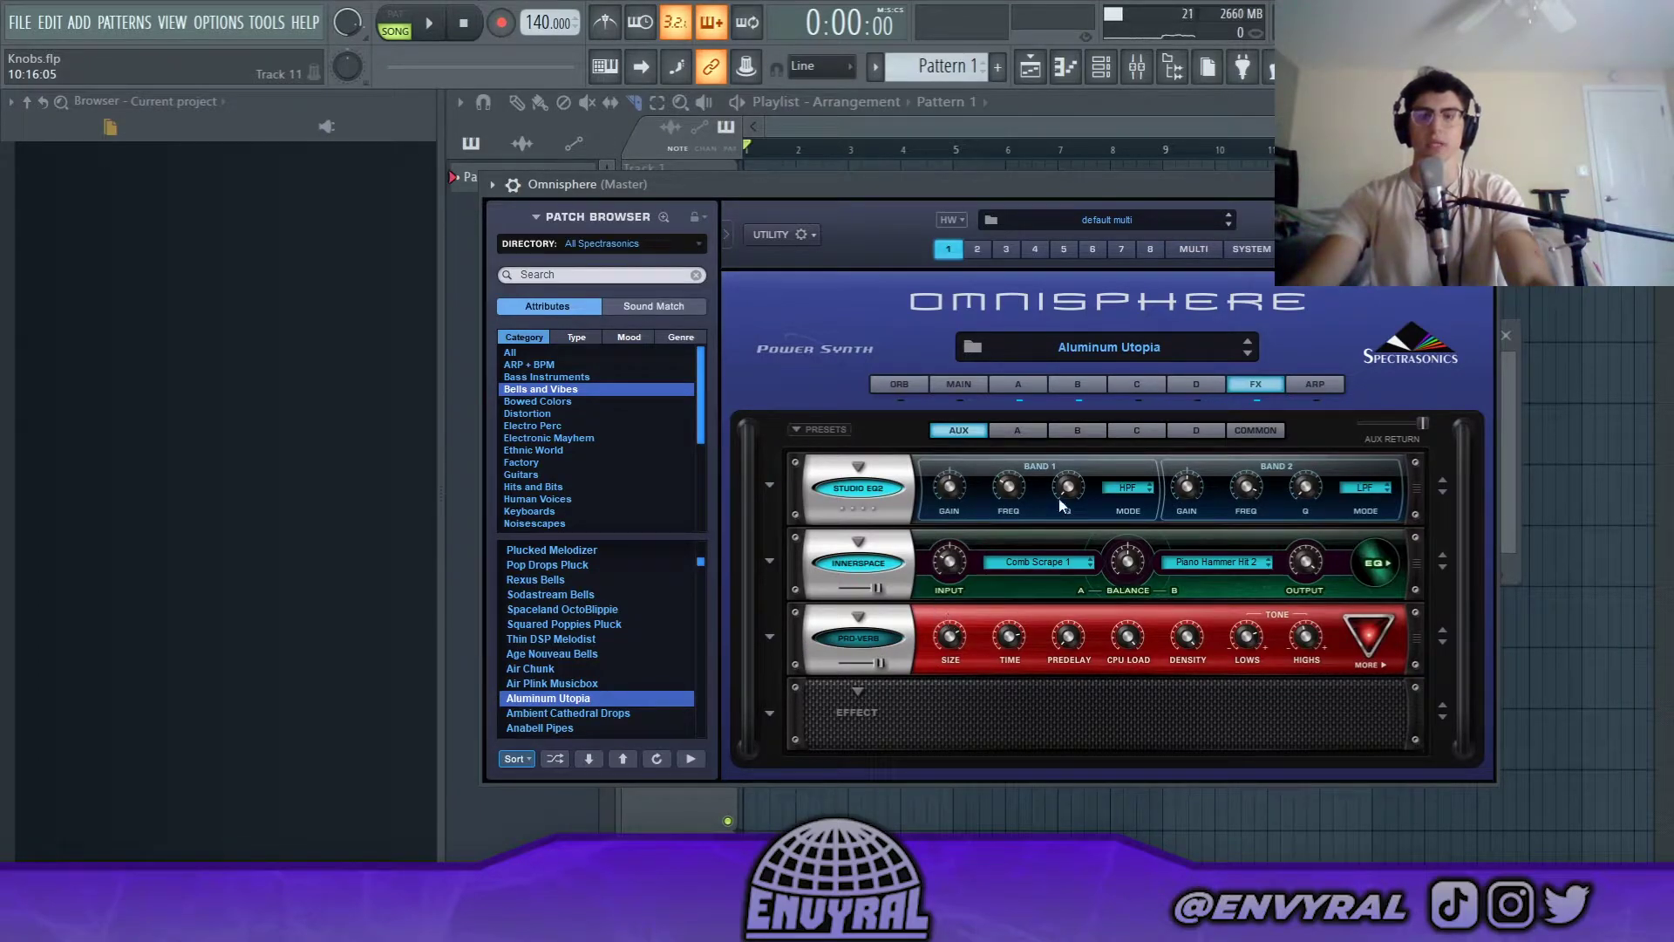
pyautogui.click(1034, 431)
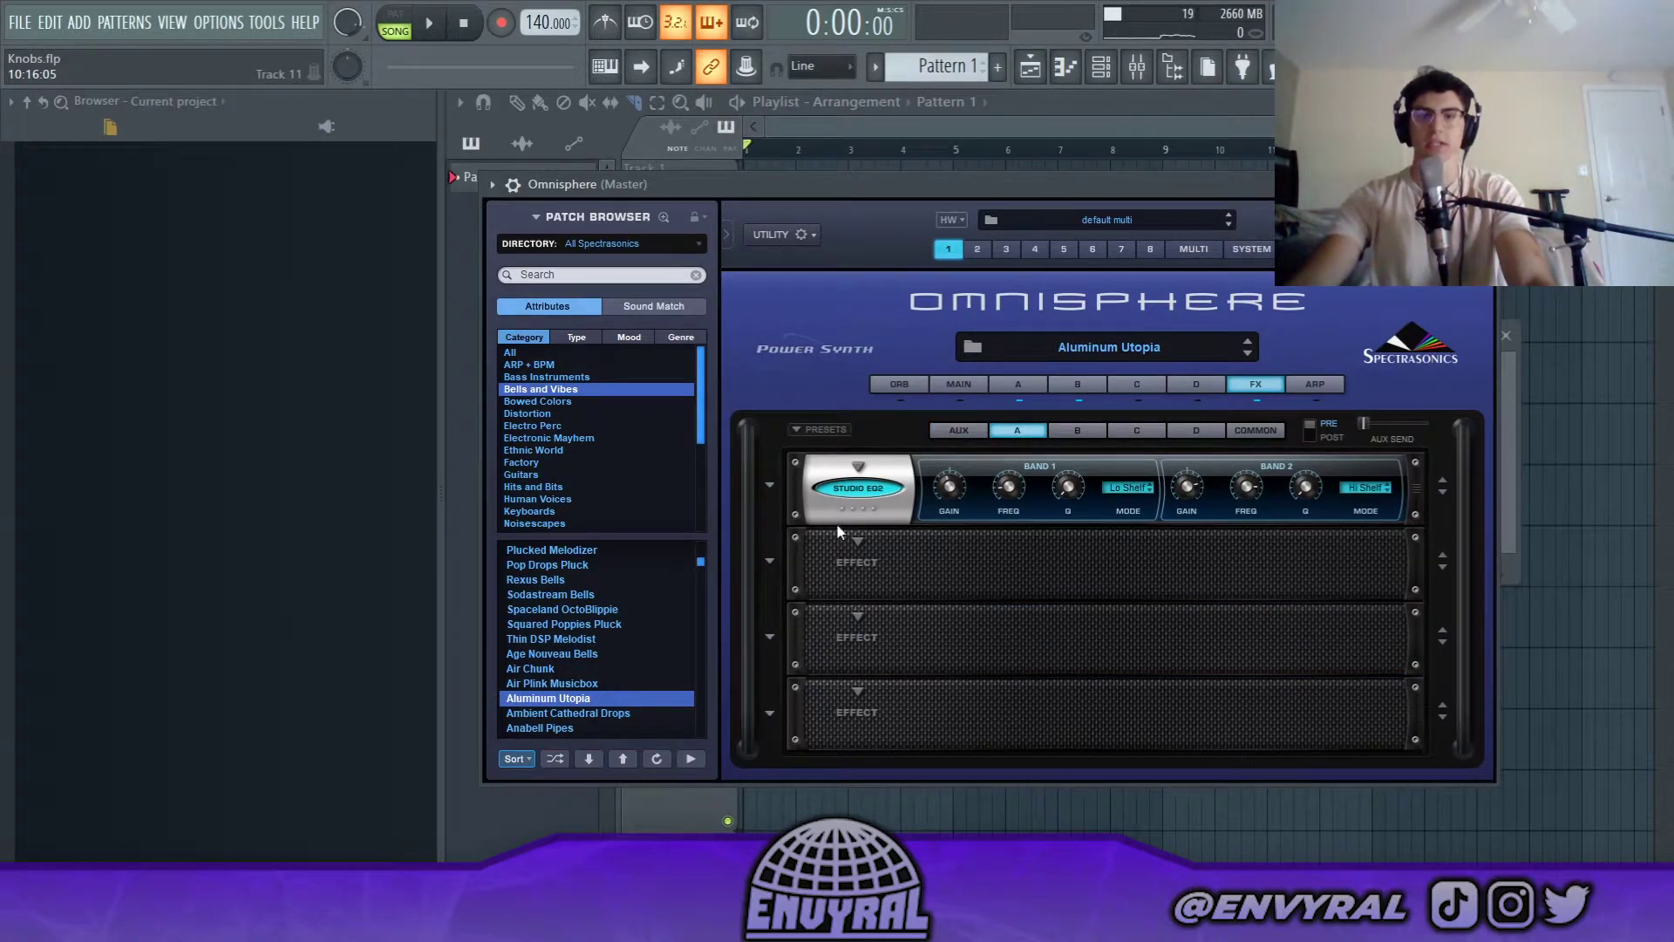
pyautogui.click(1073, 430)
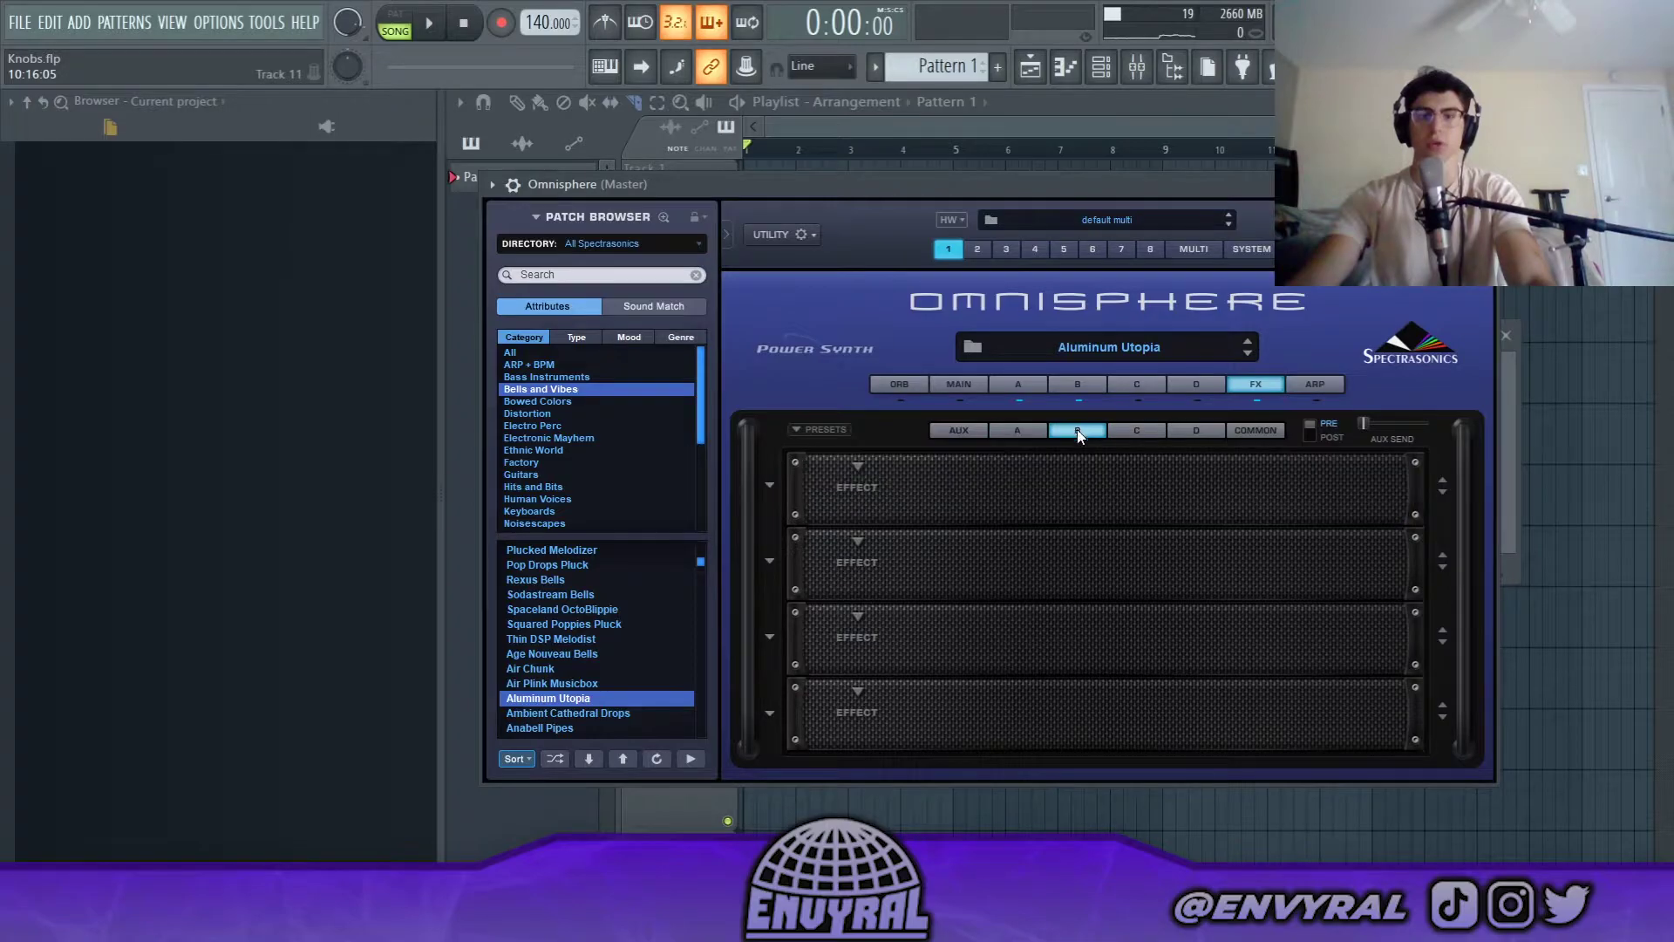
pyautogui.click(959, 433)
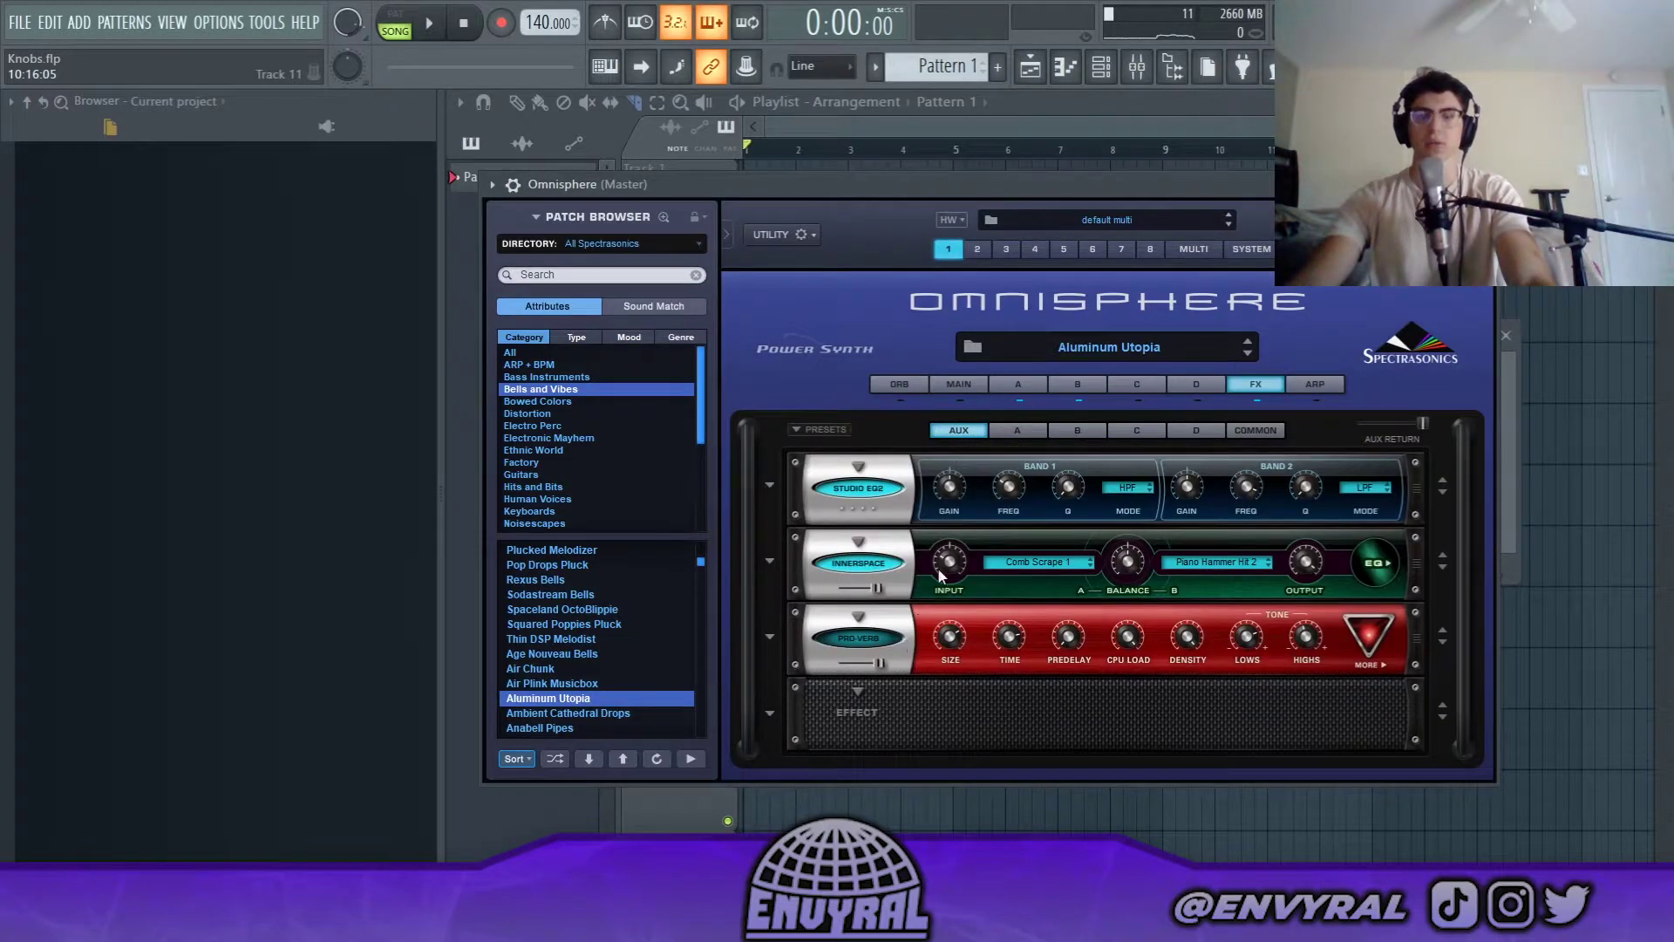
# Step: Show layer A's sound settings and try longer and shorter attack settings on its amp envelope
pyautogui.click(1018, 384)
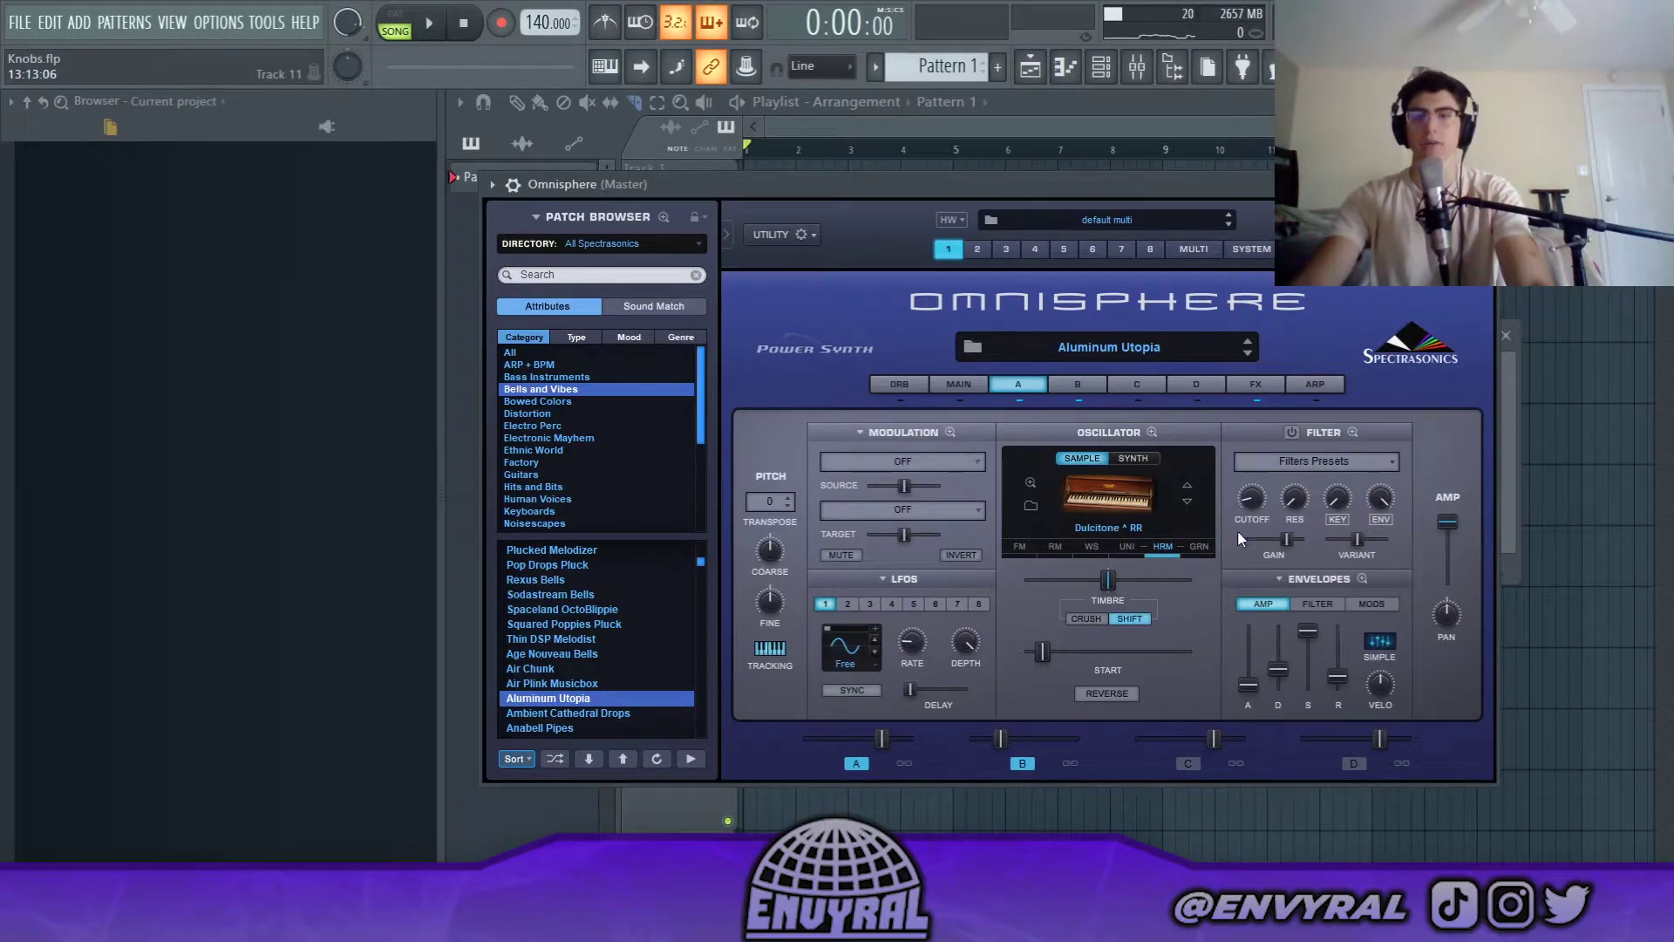
pyautogui.moveTo(1165, 186); pyautogui.dragTo(1146, 143)
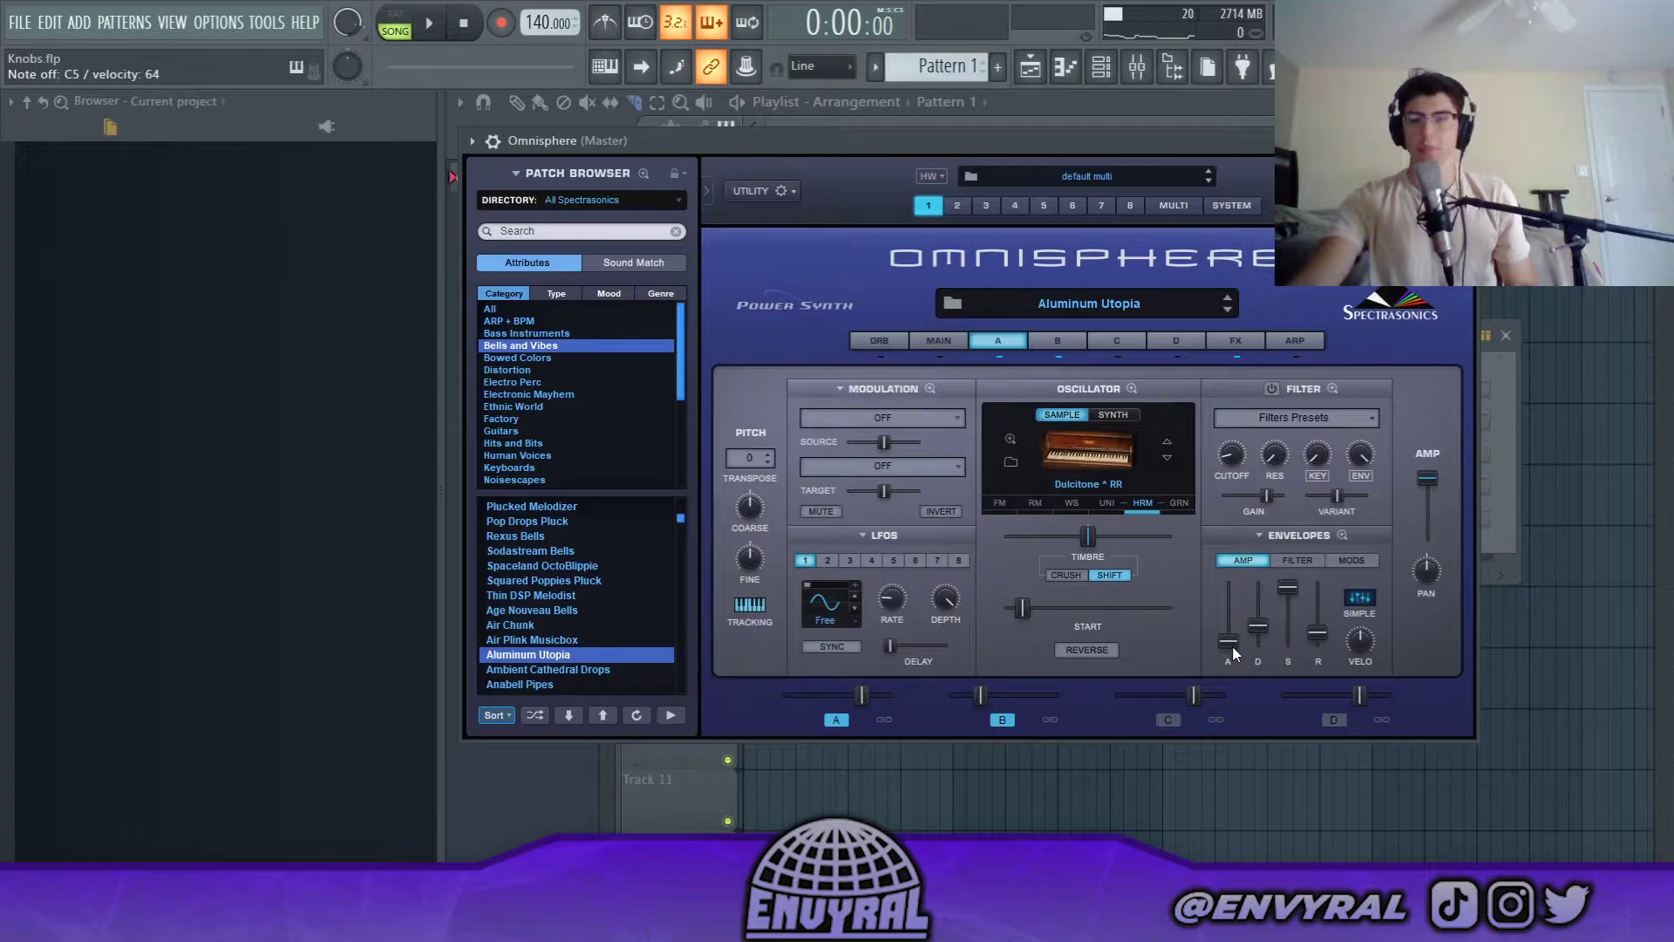
pyautogui.moveTo(1232, 646); pyautogui.dragTo(1232, 633)
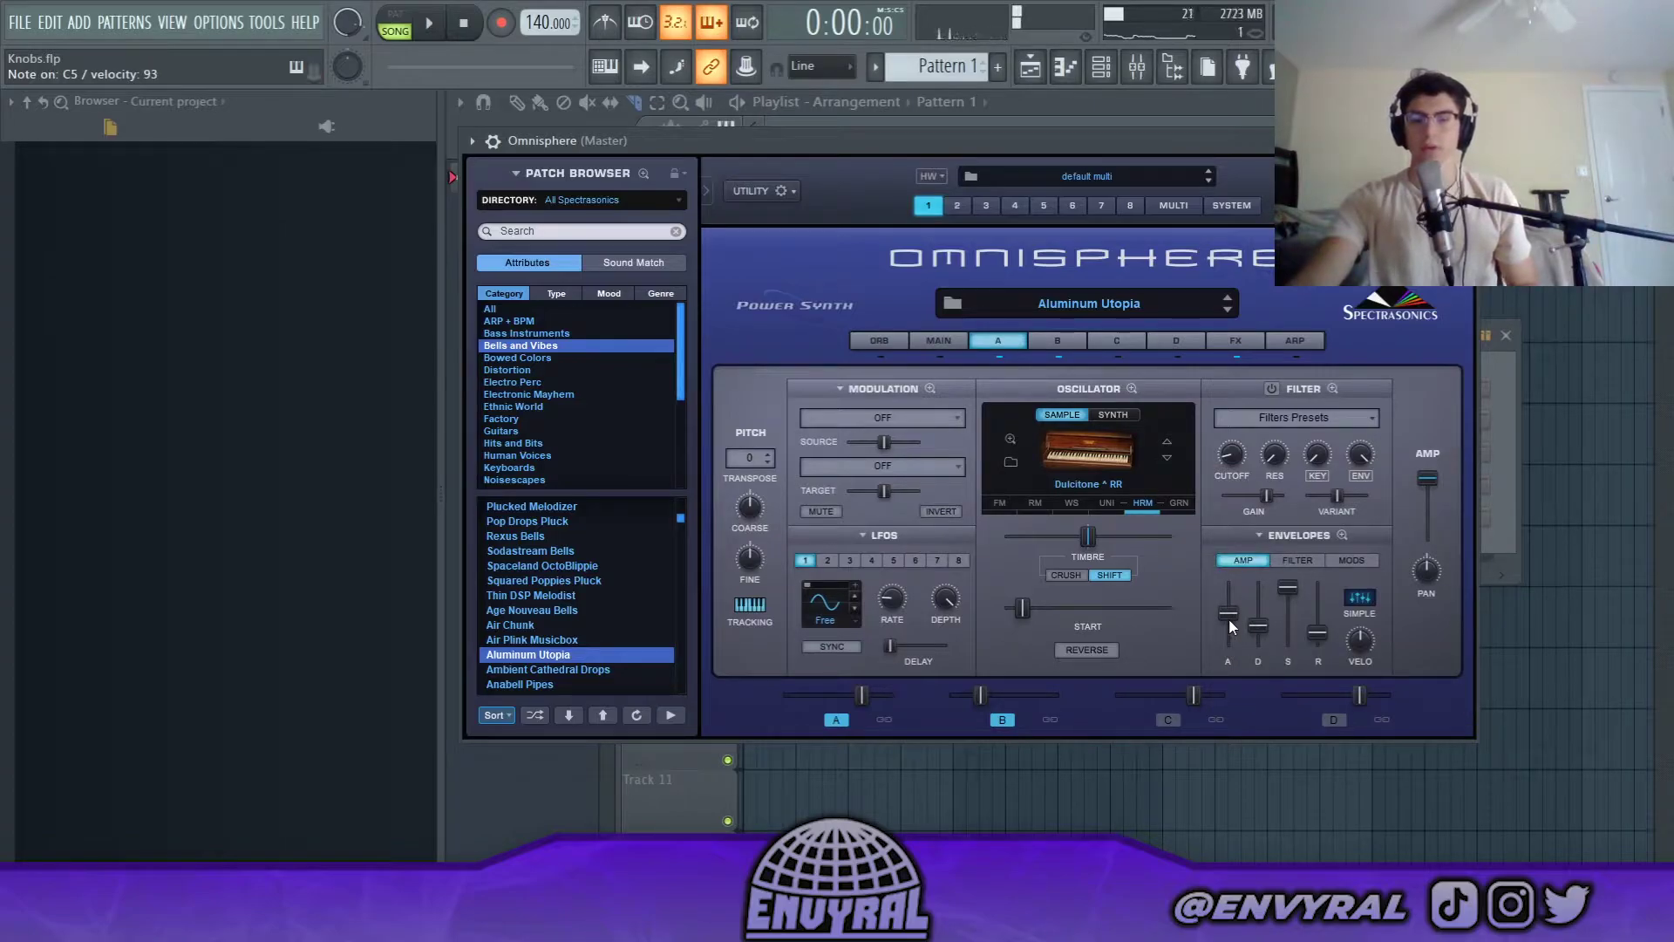
pyautogui.moveTo(1228, 619); pyautogui.dragTo(1230, 647)
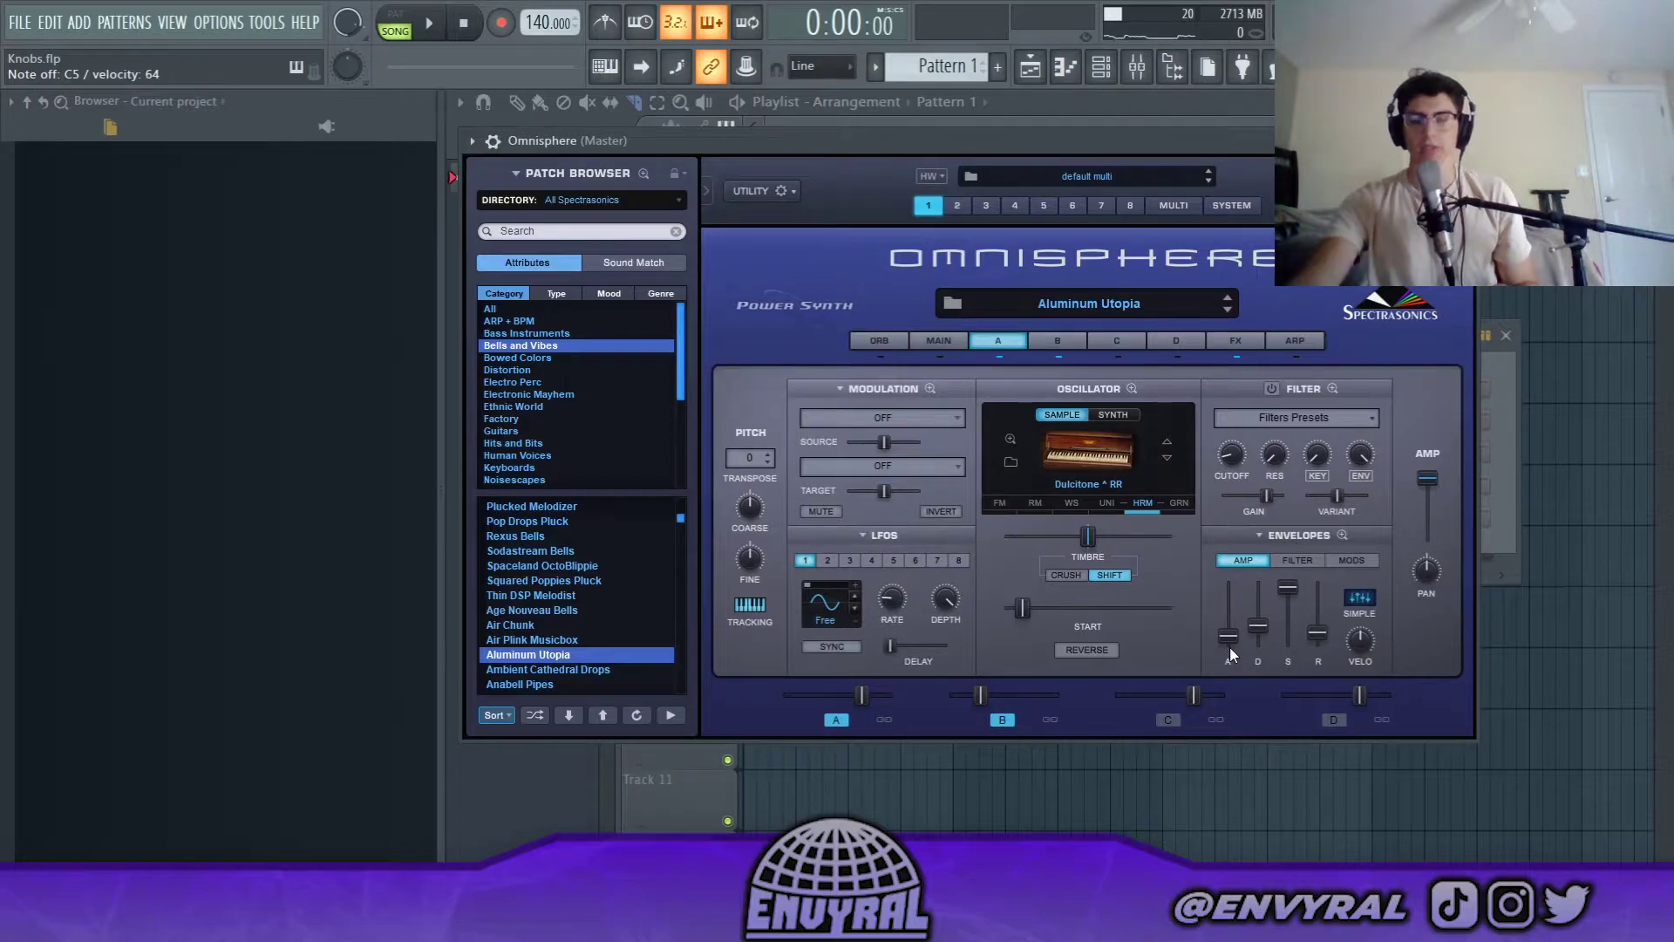
pyautogui.moveTo(1229, 647); pyautogui.dragTo(1232, 687)
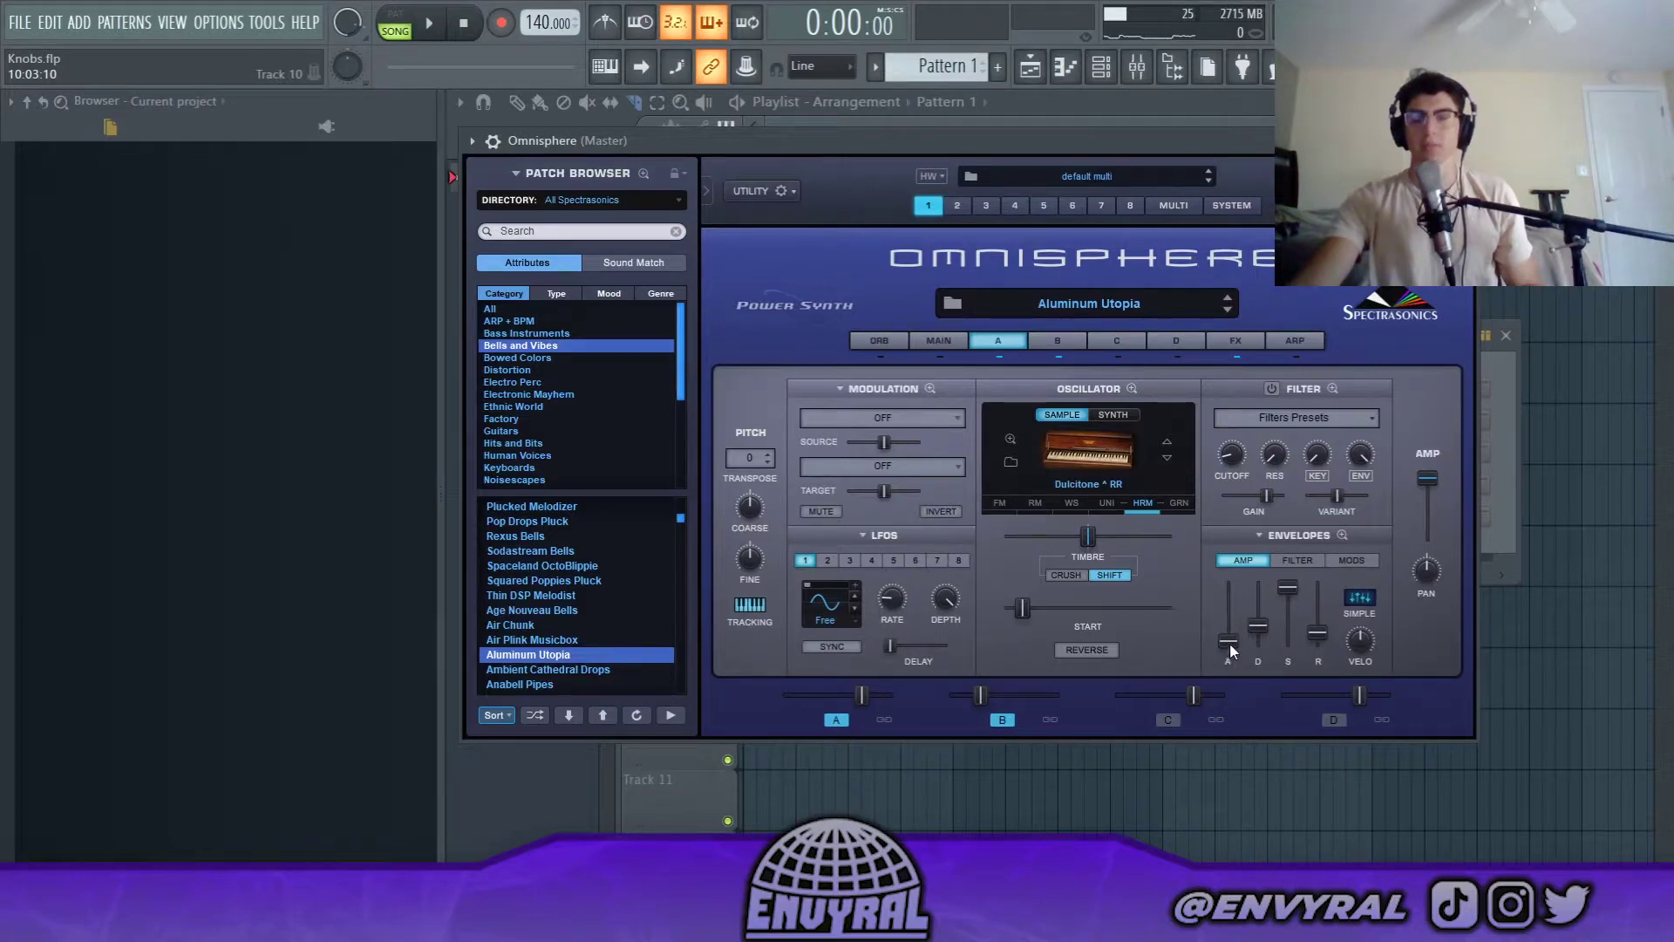
pyautogui.moveTo(1231, 650)
pyautogui.mouseDown()
pyautogui.moveTo(1246, 605)
pyautogui.moveTo(1223, 687)
pyautogui.moveTo(1235, 649)
pyautogui.mouseUp()
# Step: Switch off layer B and adjust the decay and release of layer A's amp envelope
pyautogui.click(1002, 720)
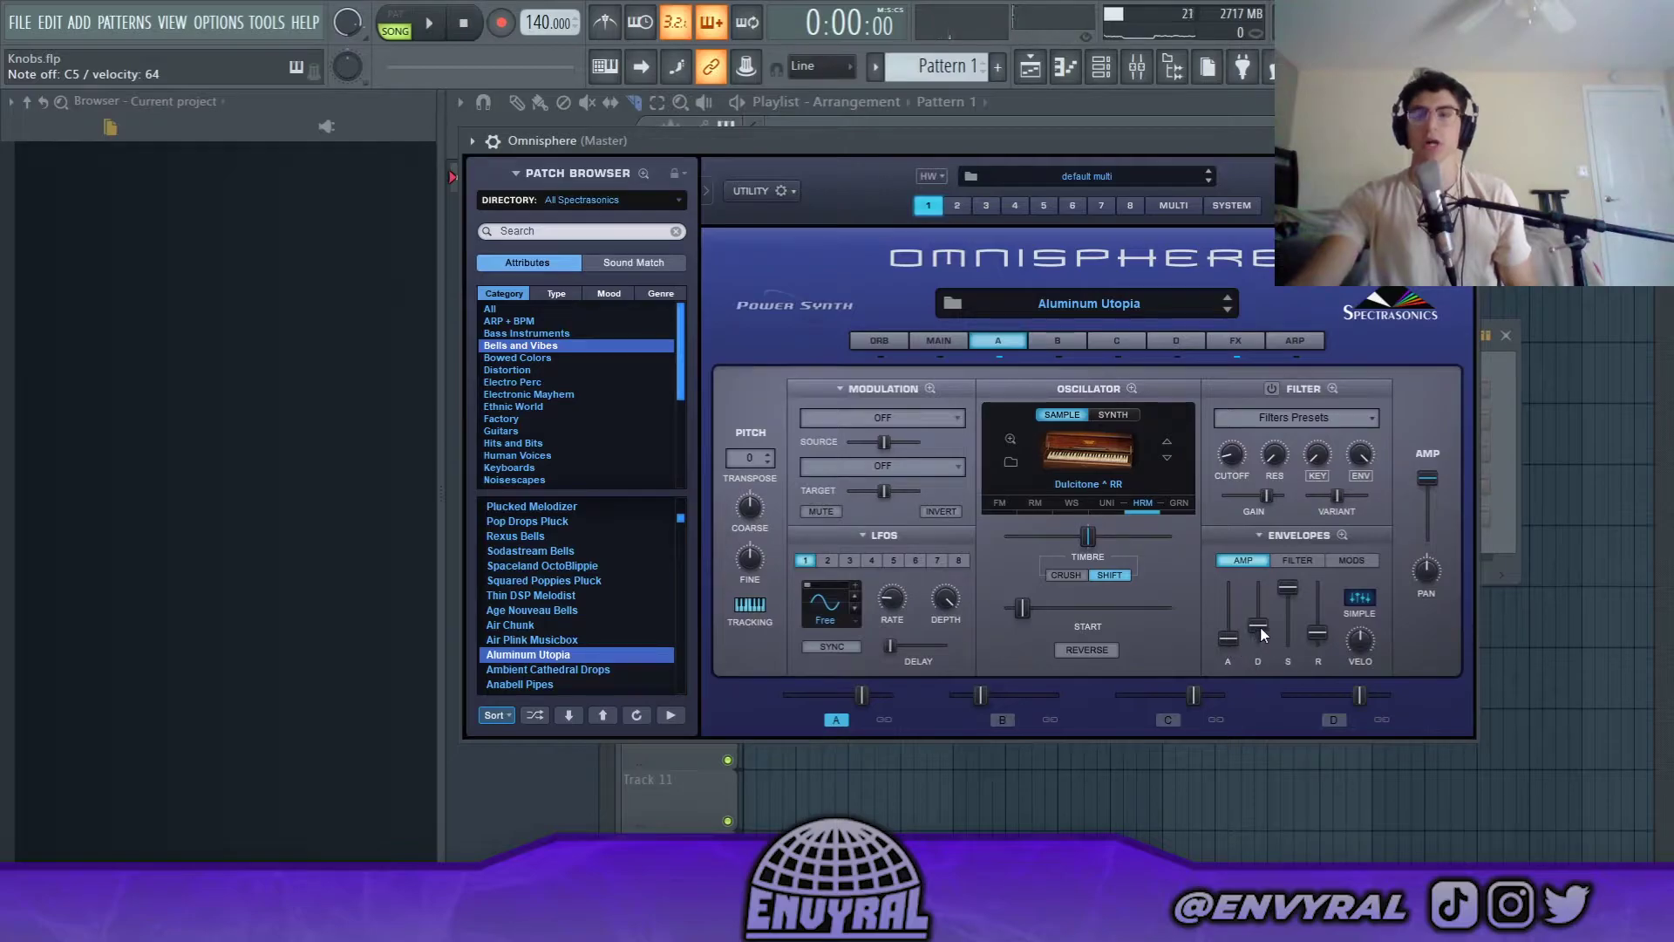
pyautogui.moveTo(1261, 634); pyautogui.dragTo(1300, 572)
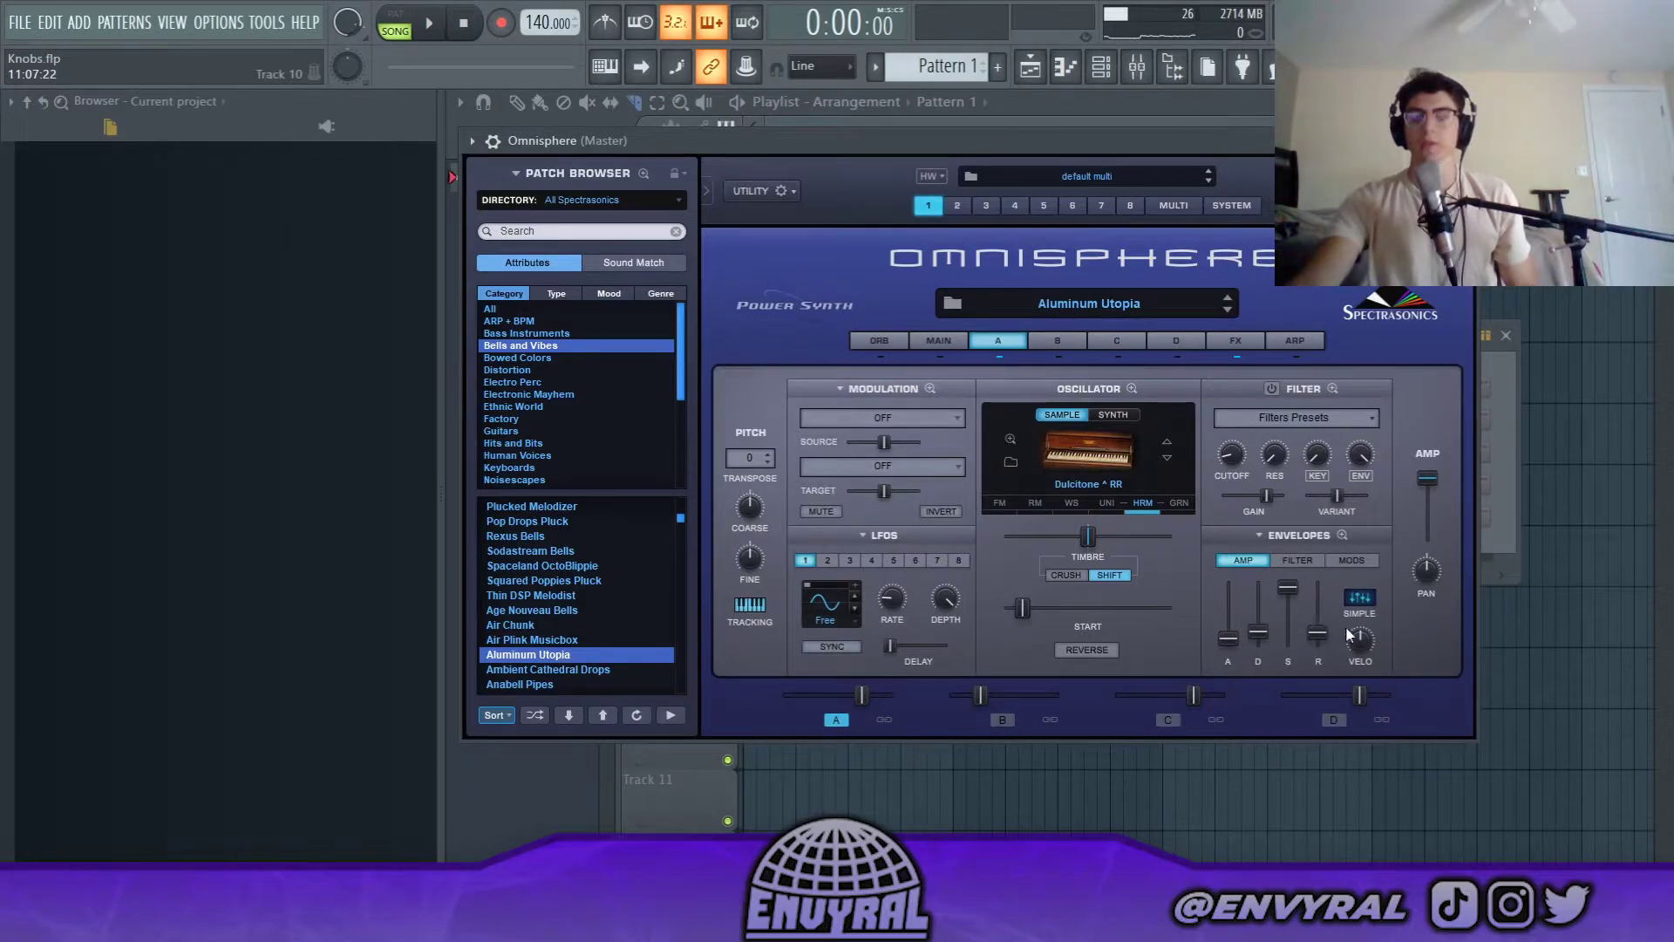
pyautogui.moveTo(1321, 635); pyautogui.dragTo(1322, 613)
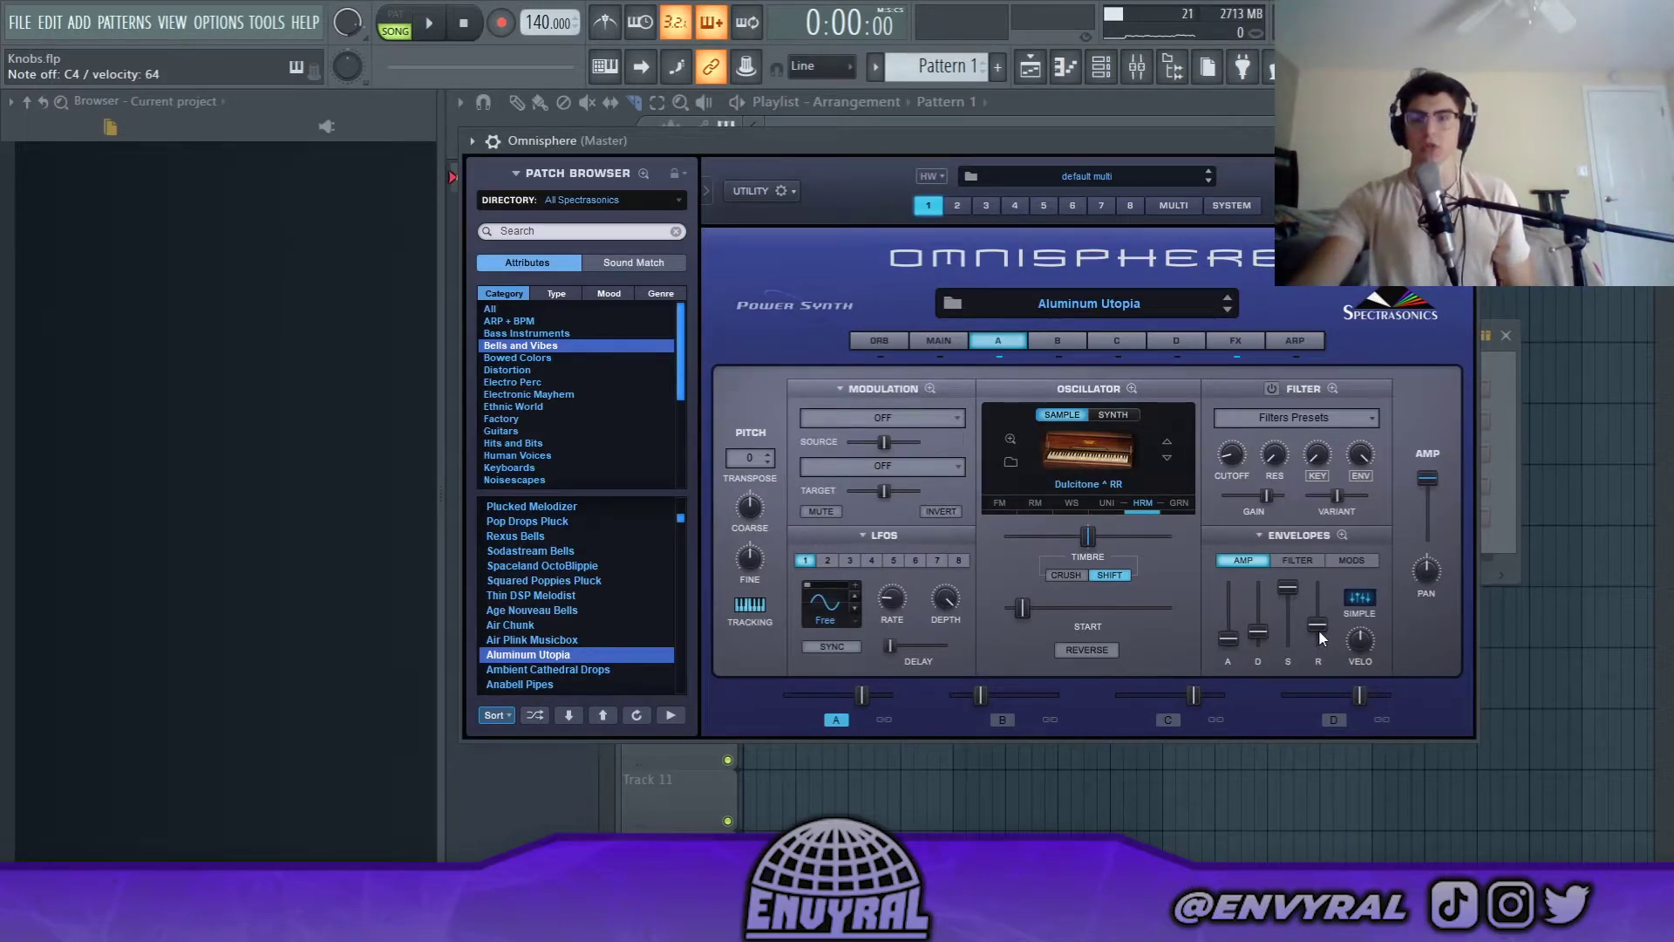
pyautogui.moveTo(1319, 631); pyautogui.dragTo(1320, 649)
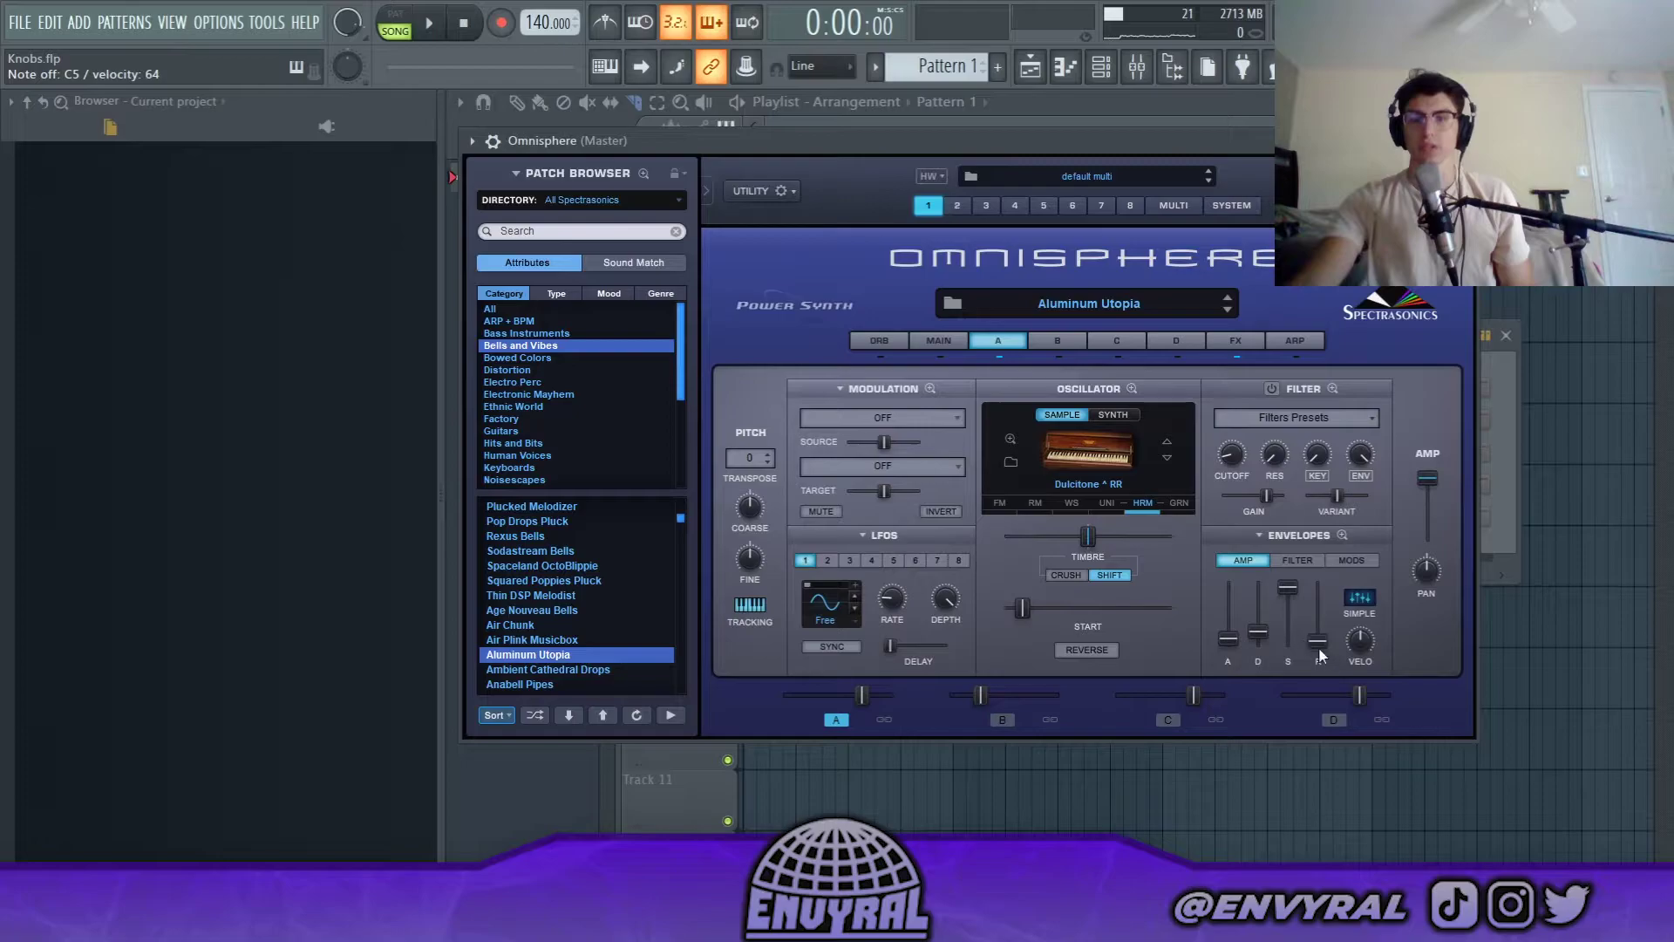
pyautogui.moveTo(1321, 652); pyautogui.dragTo(1322, 647)
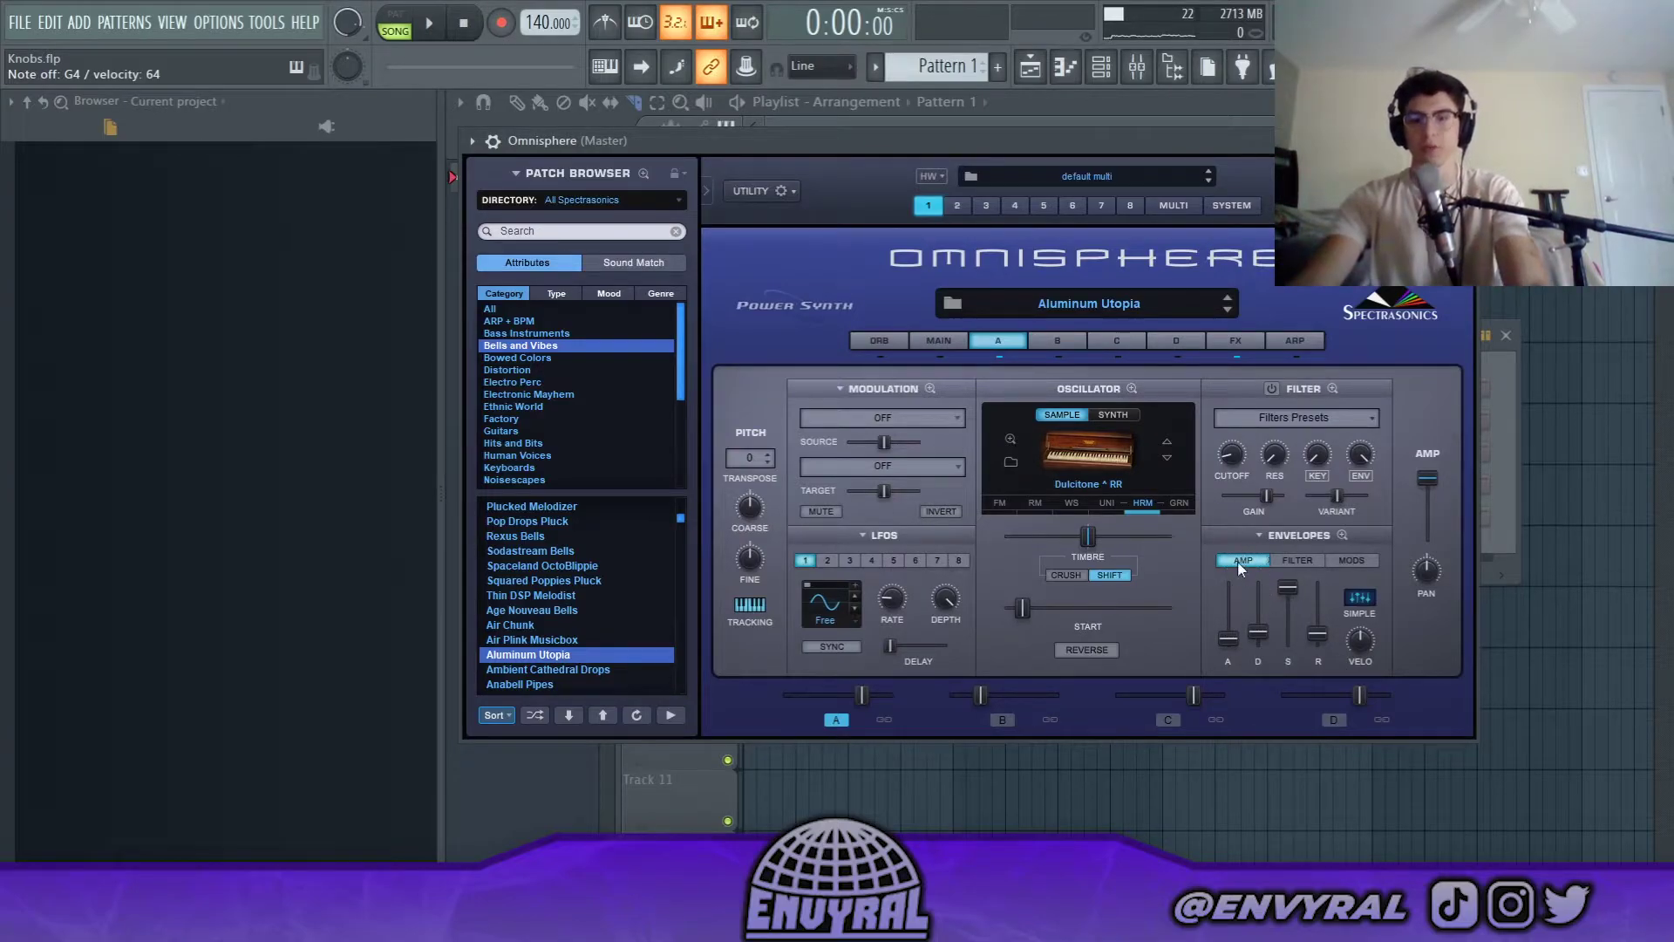
# Step: Show the filter envelope, and switch on layer A's filter with the Basic 12db Lowpass preset
pyautogui.click(1298, 560)
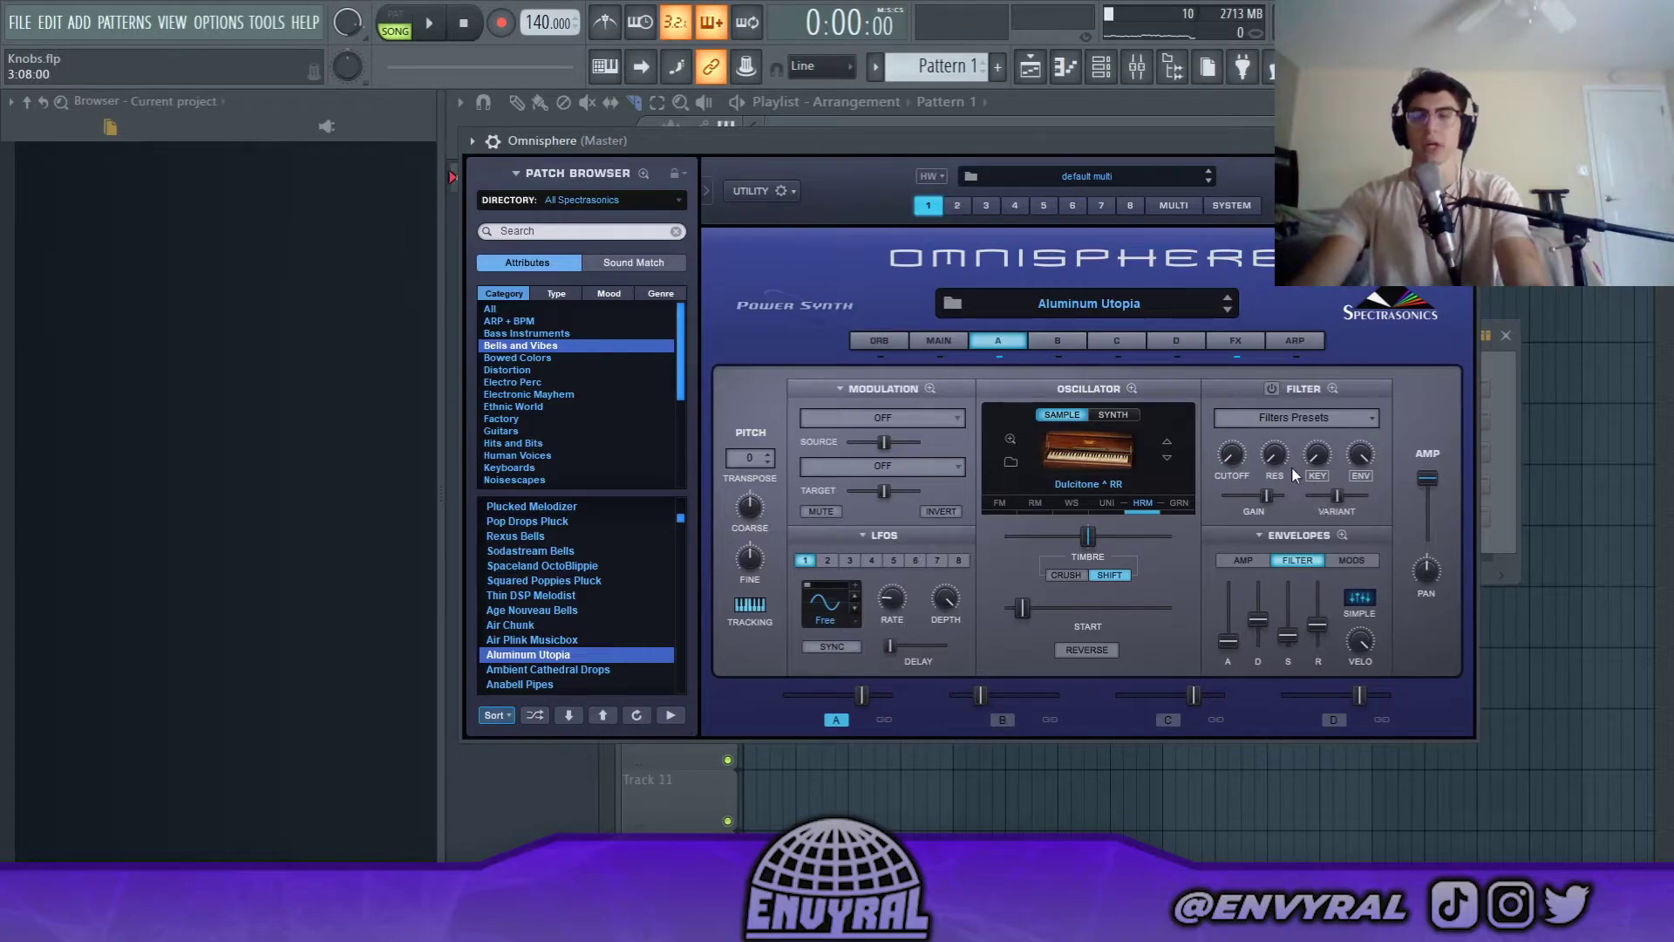
pyautogui.moveTo(1275, 454)
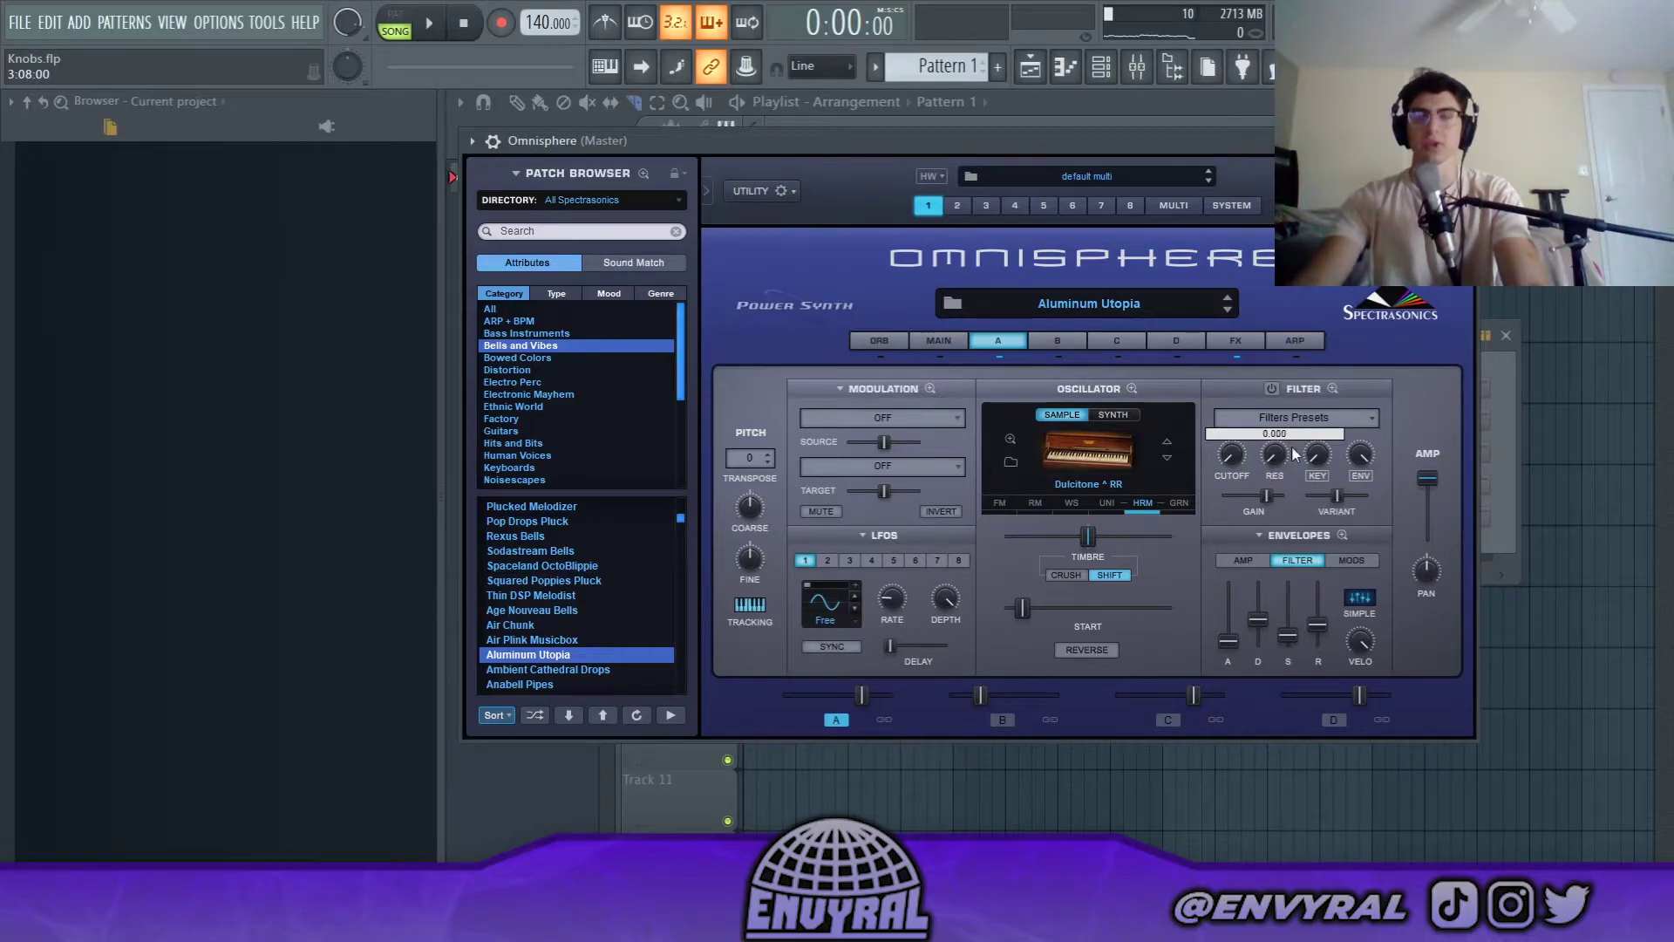
pyautogui.click(1260, 532)
pyautogui.click(1409, 423)
pyautogui.click(1272, 389)
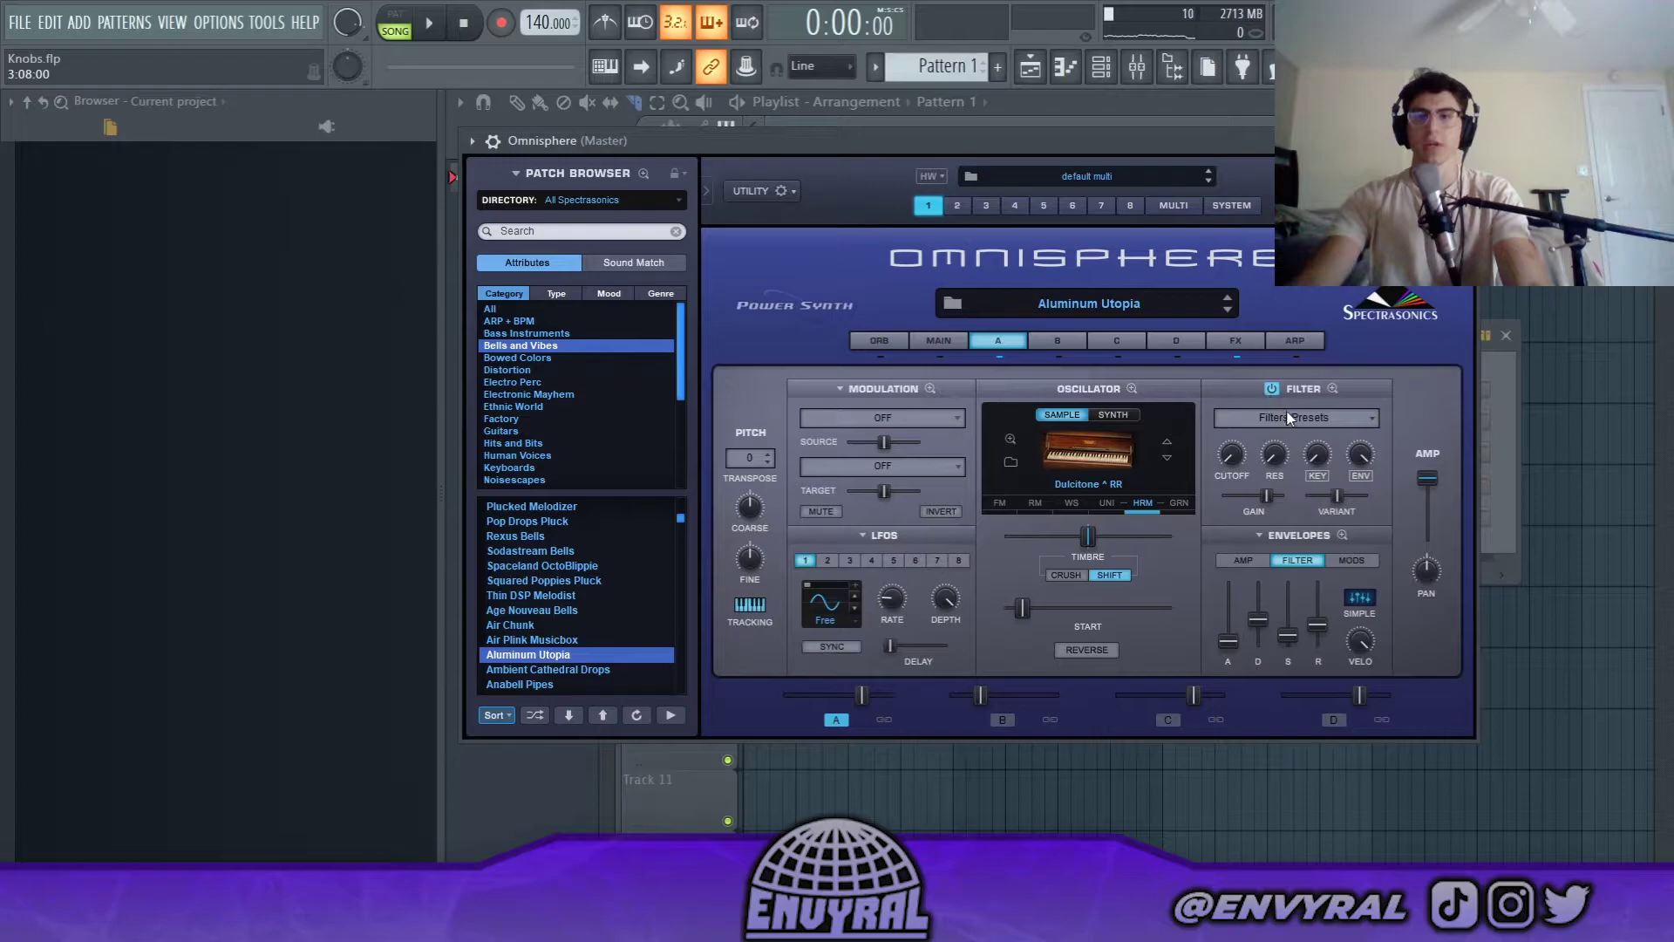
pyautogui.click(1363, 422)
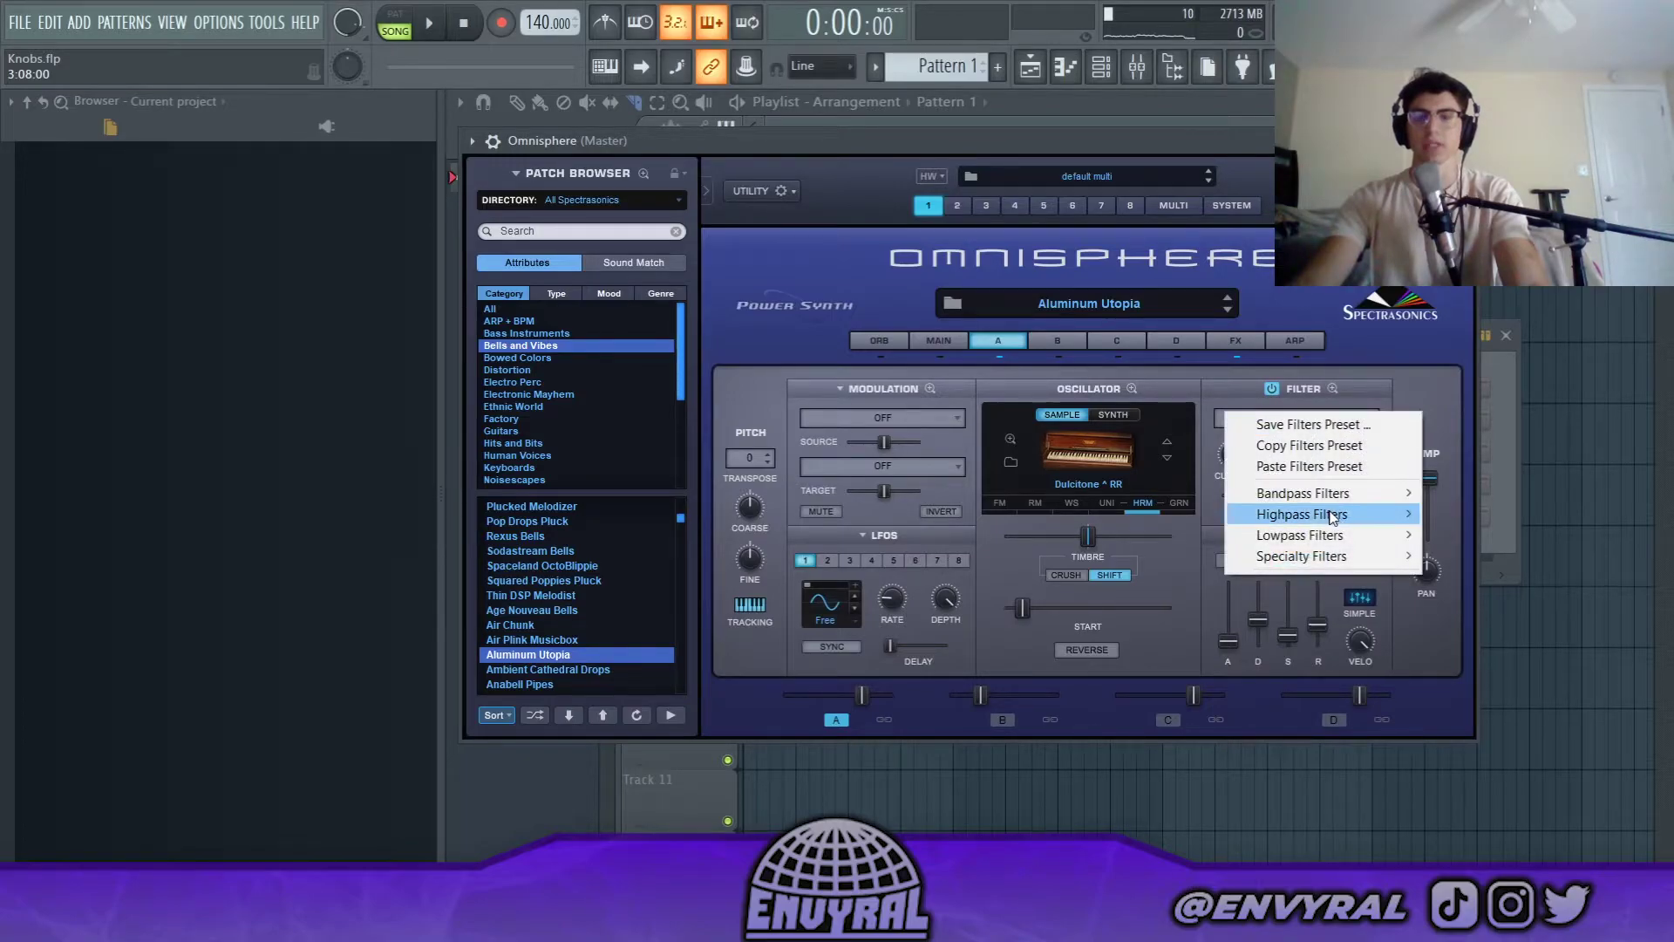
pyautogui.moveTo(1339, 500)
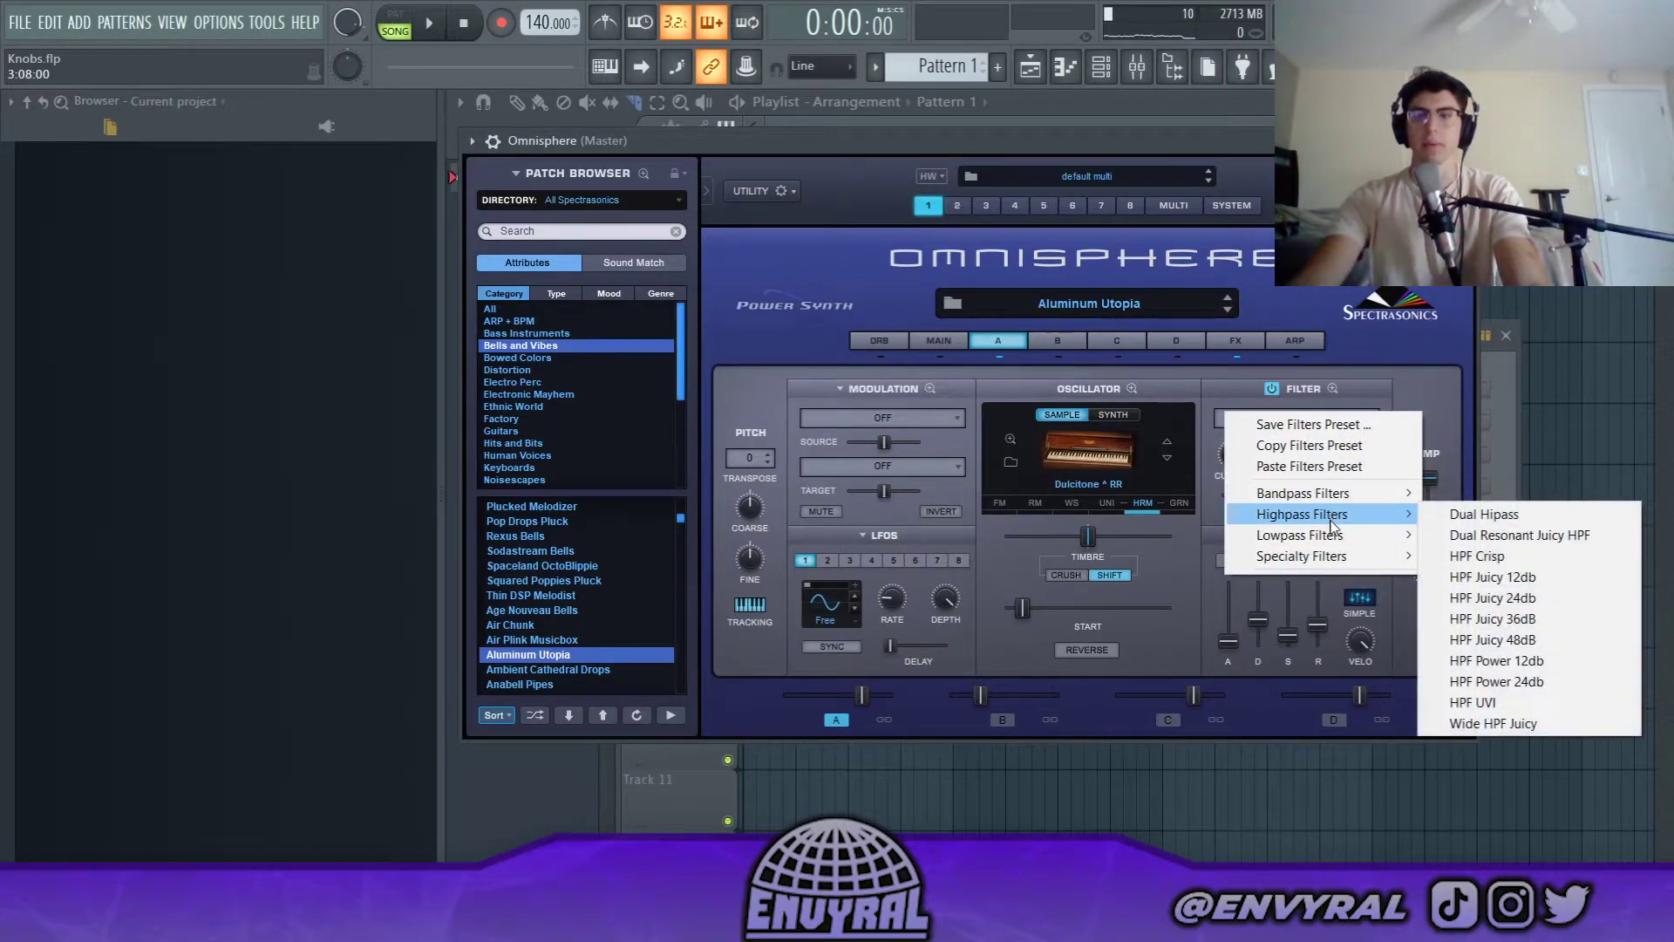
pyautogui.moveTo(1331, 540)
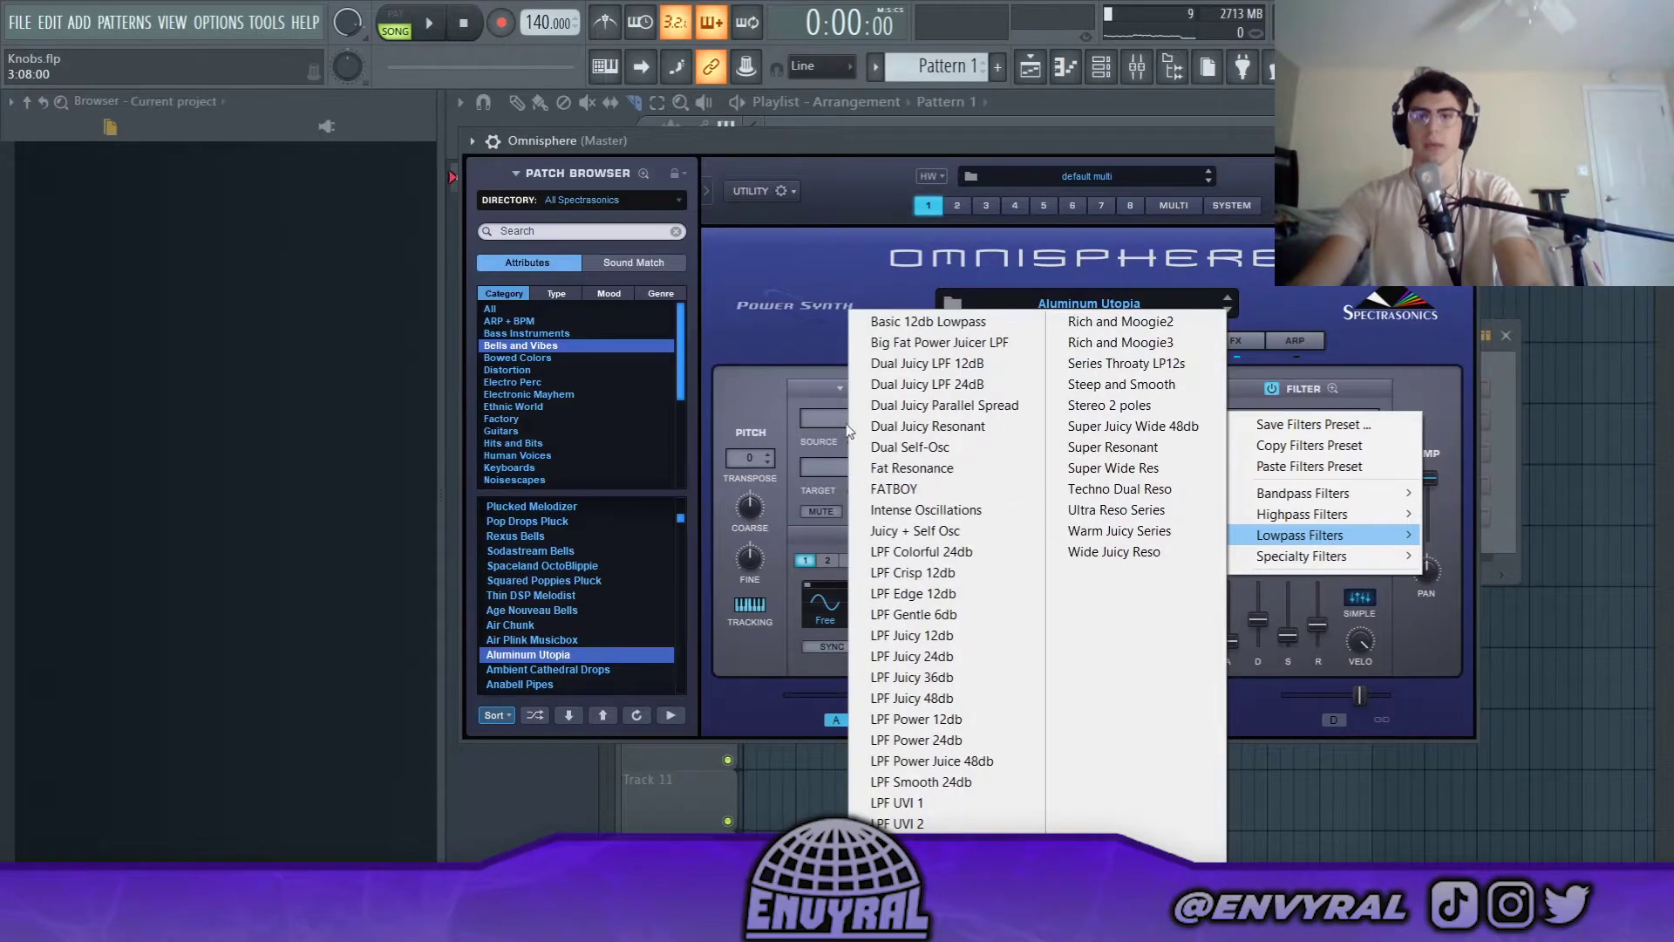
pyautogui.click(928, 322)
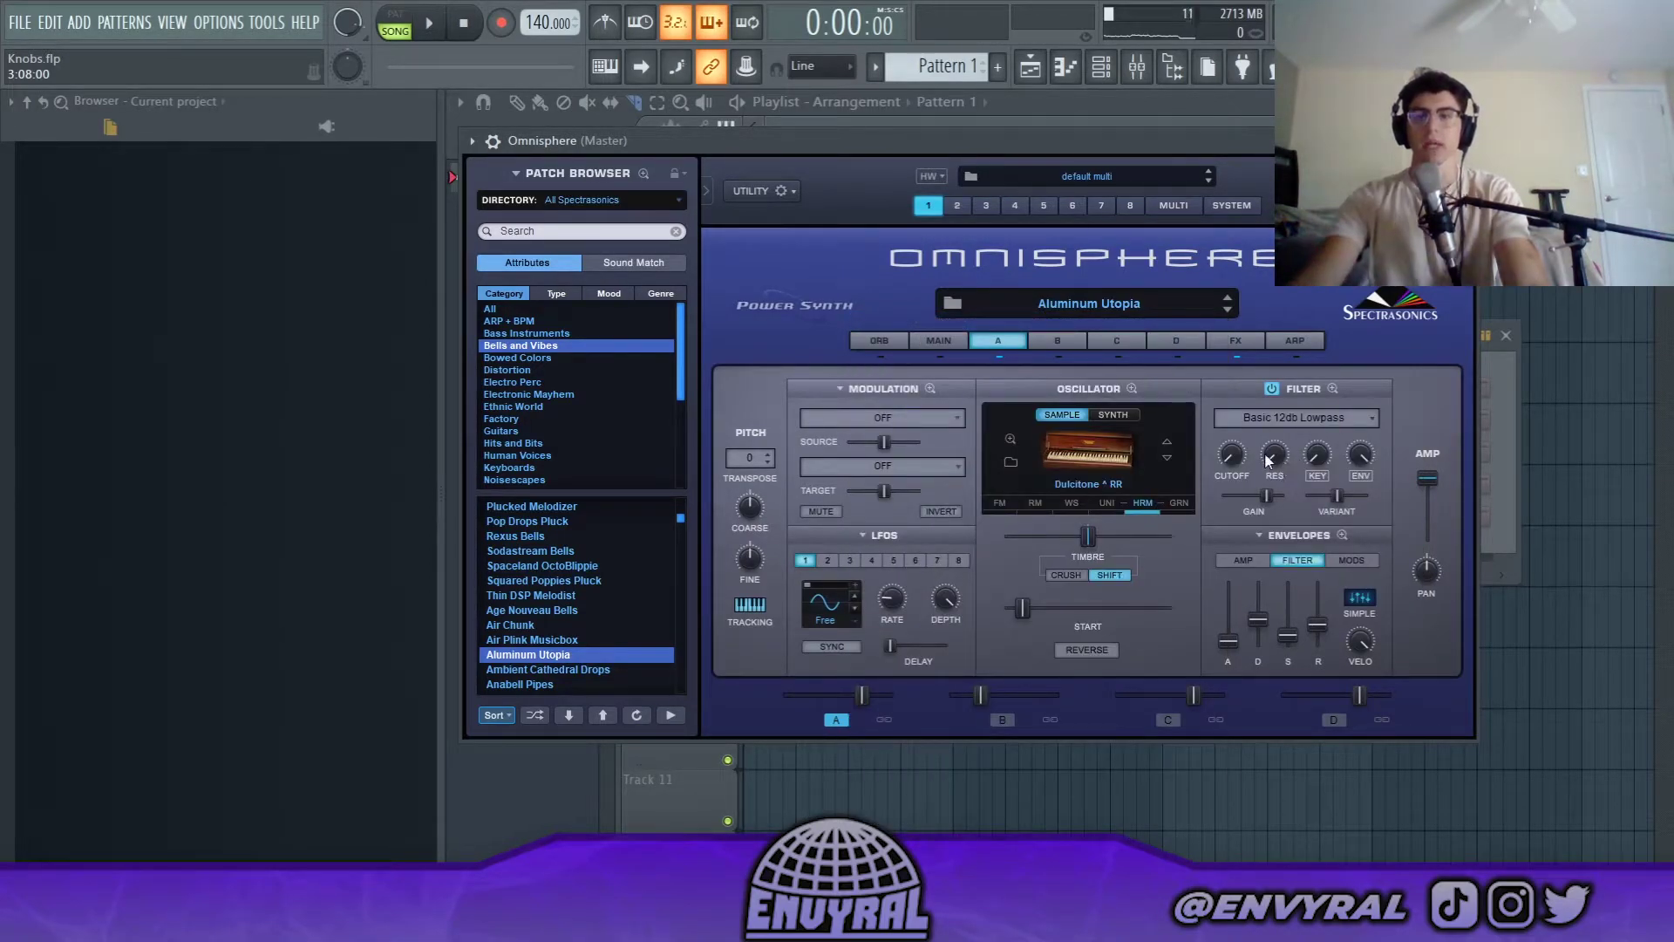
# Step: Sweep the lowpass filter's cutoff up and down to adjust the brightness of layer A
pyautogui.moveTo(1236, 458); pyautogui.dragTo(1239, 429)
pyautogui.moveTo(1252, 373); pyautogui.dragTo(1254, 343)
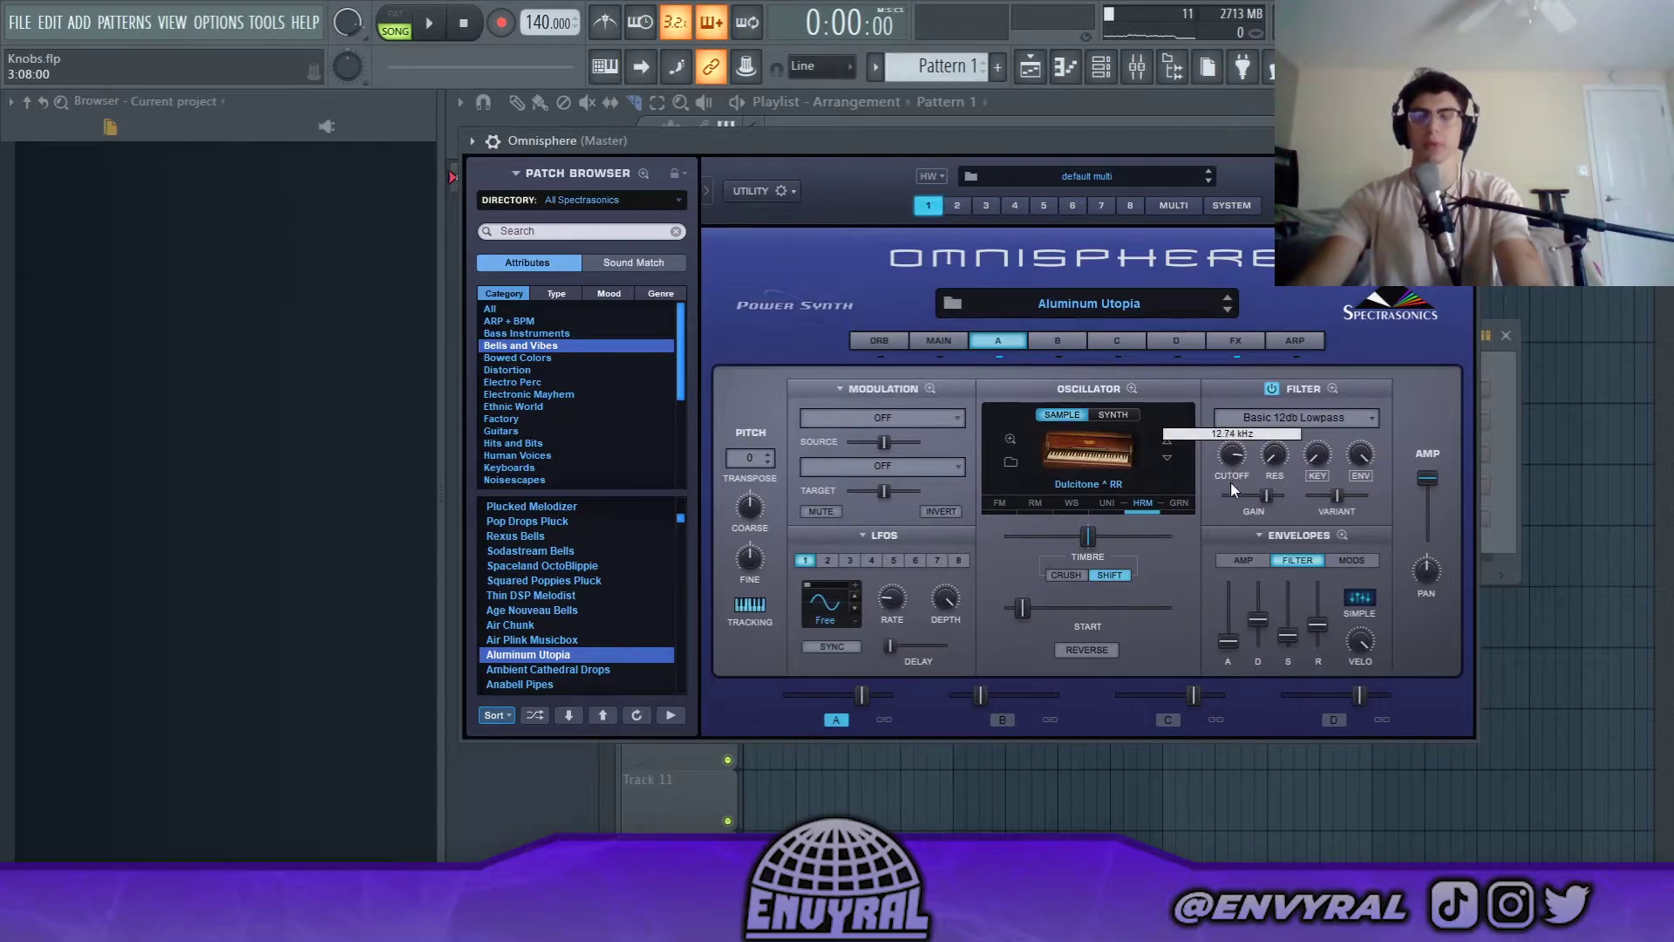
pyautogui.moveTo(1231, 483); pyautogui.dragTo(1228, 523)
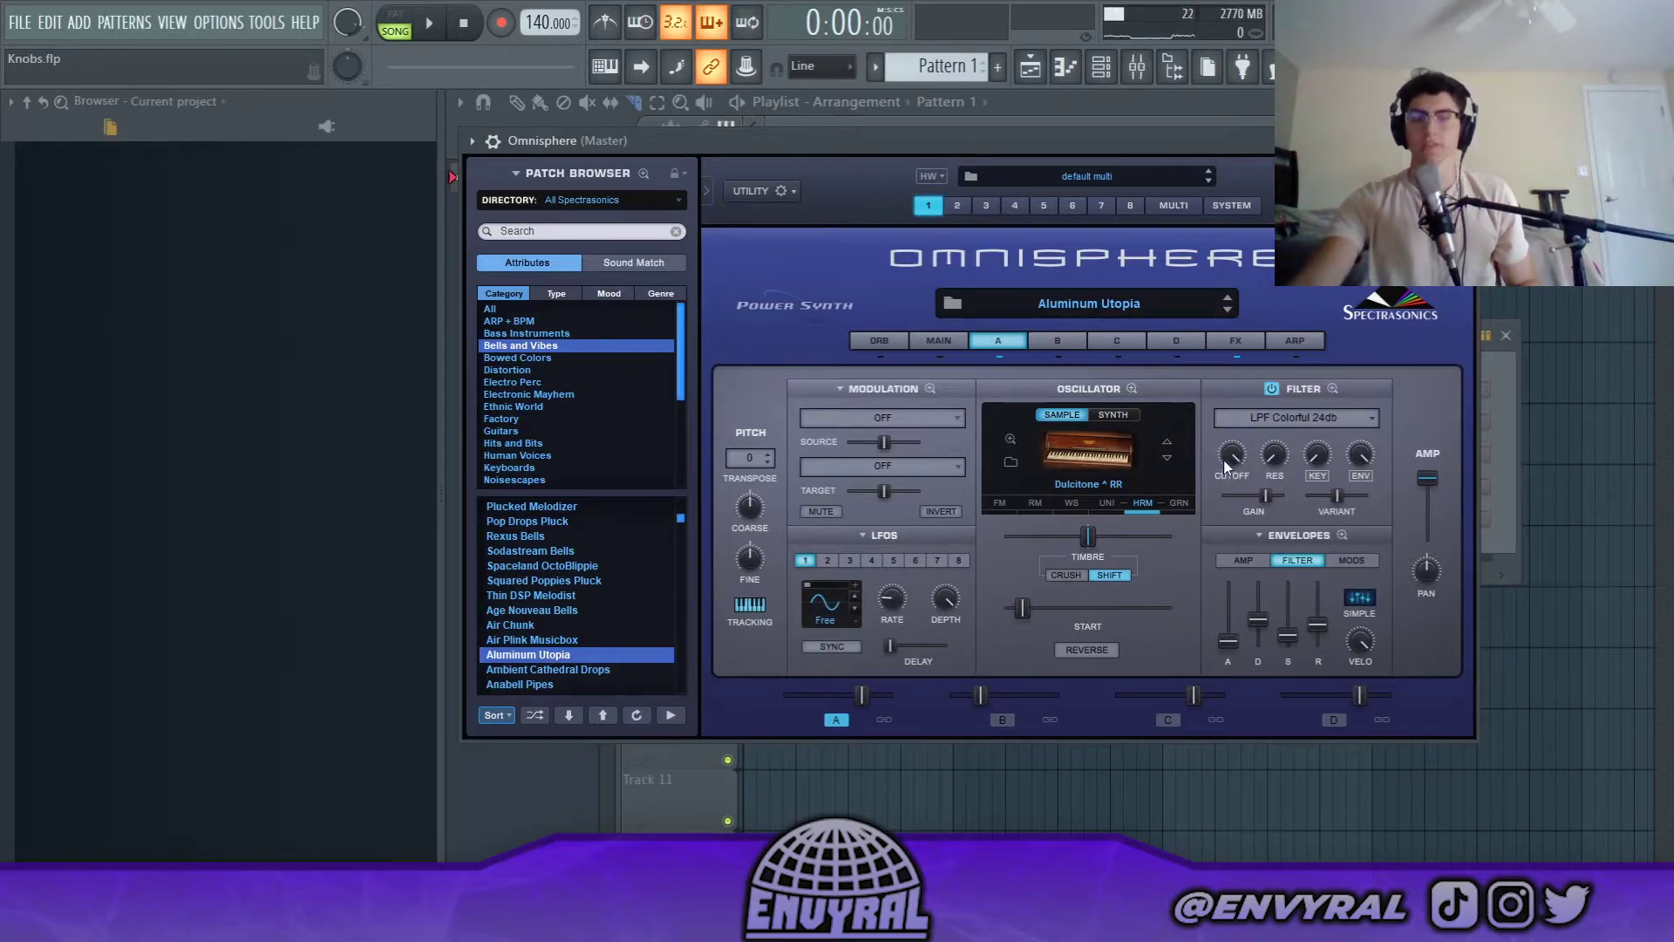
pyautogui.moveTo(1223, 459); pyautogui.dragTo(1227, 387)
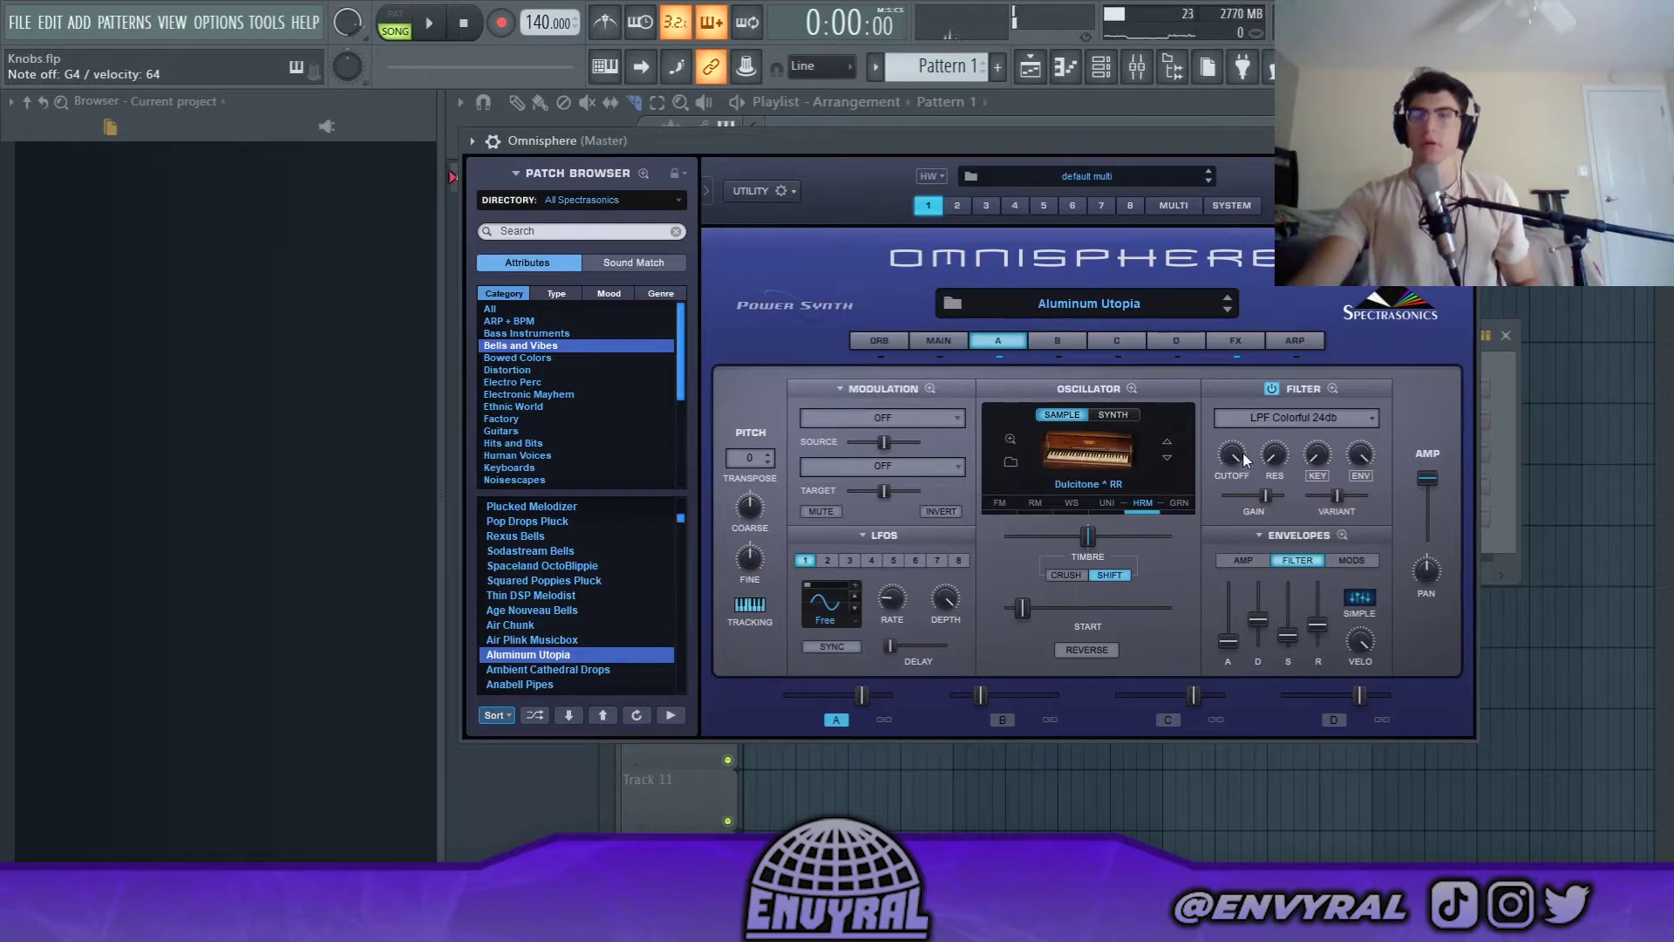
pyautogui.moveTo(1234, 466); pyautogui.dragTo(1233, 576)
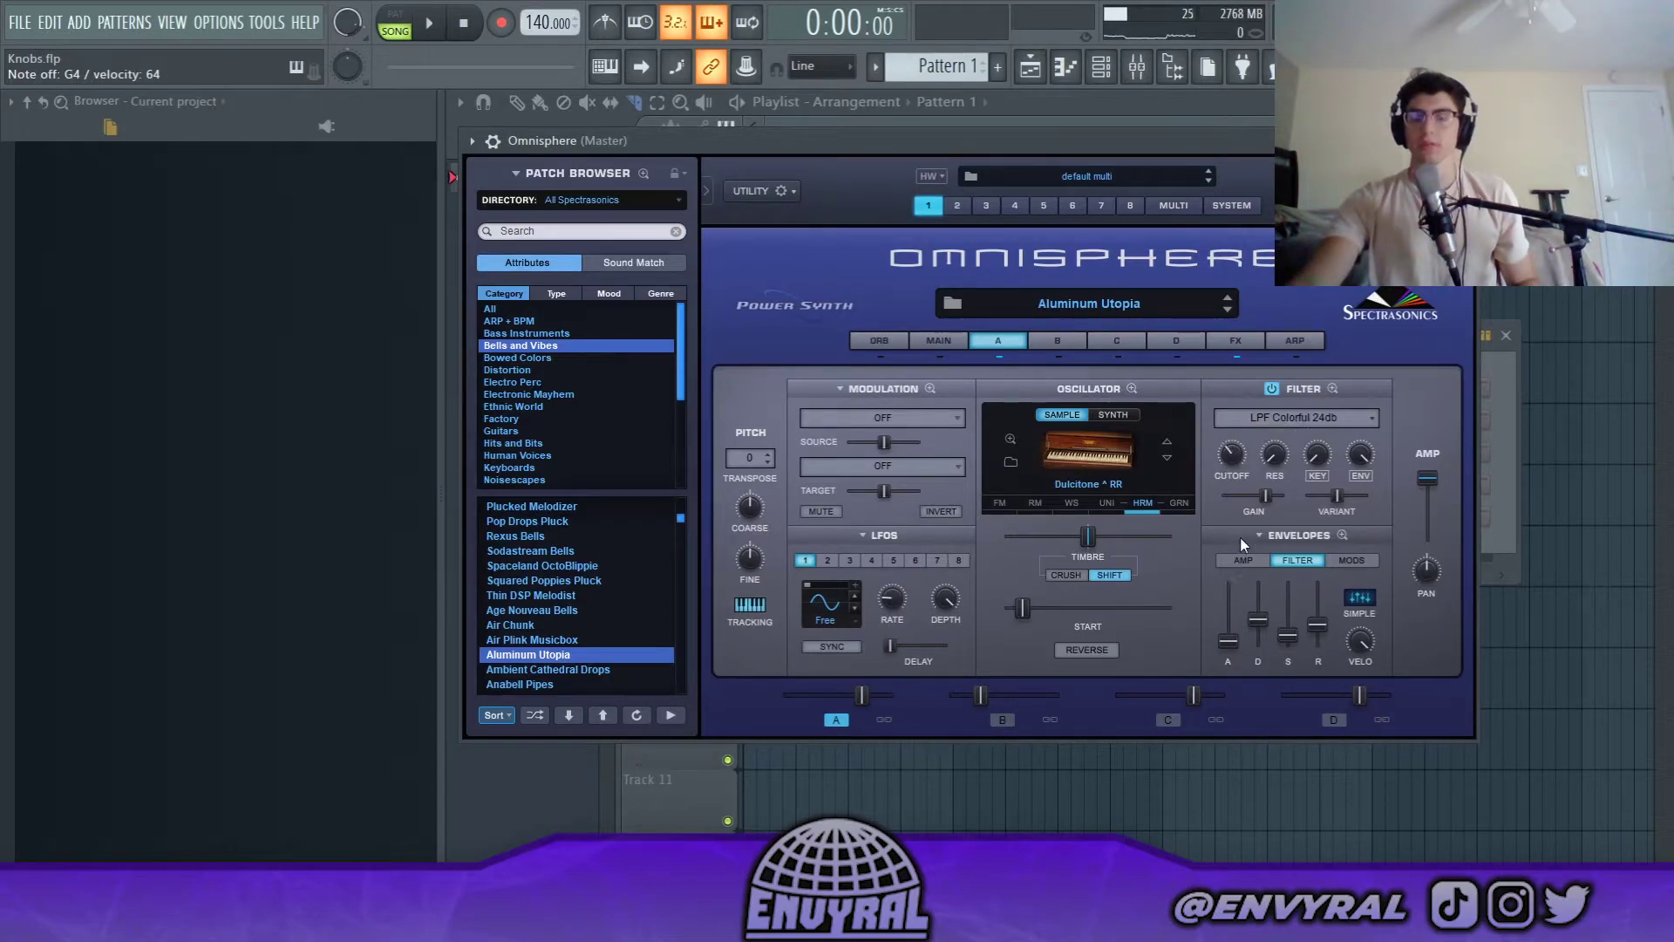
pyautogui.moveTo(1233, 463)
pyautogui.mouseDown()
pyautogui.moveTo(1233, 483)
pyautogui.moveTo(1231, 466)
pyautogui.mouseUp()
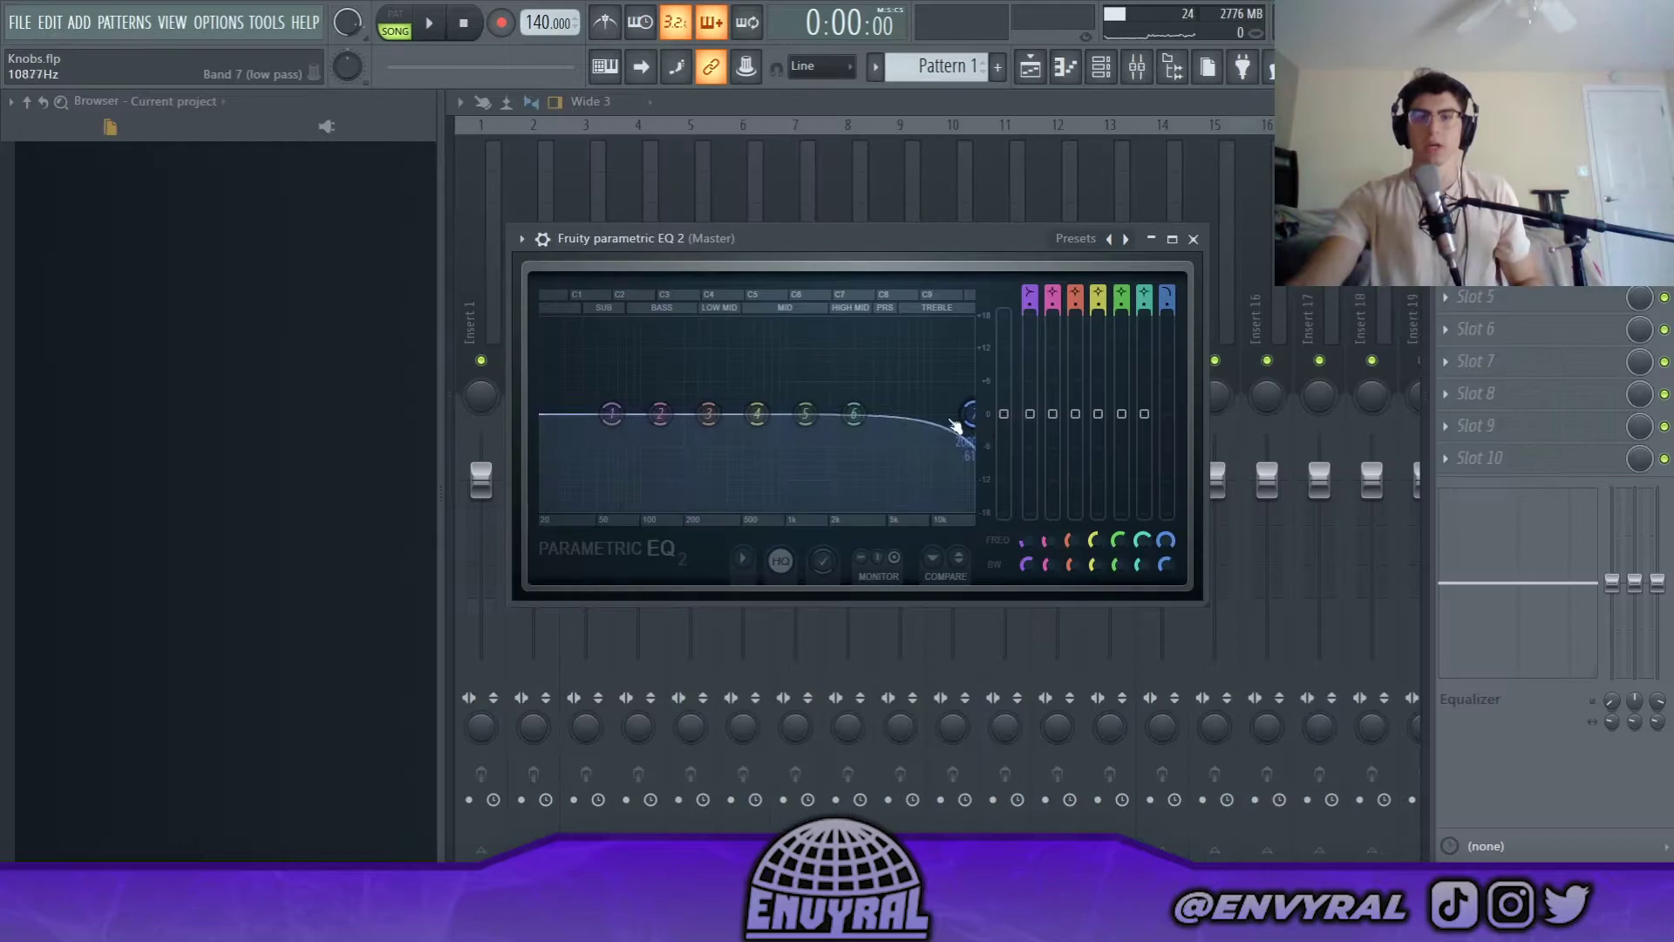
# Step: Lower the frequency of low-pass band 7 in the Master's Fruity Parametric EQ 2, and return from the mixer to the channel rack
pyautogui.moveTo(965, 422); pyautogui.dragTo(924, 414)
pyautogui.click(1135, 67)
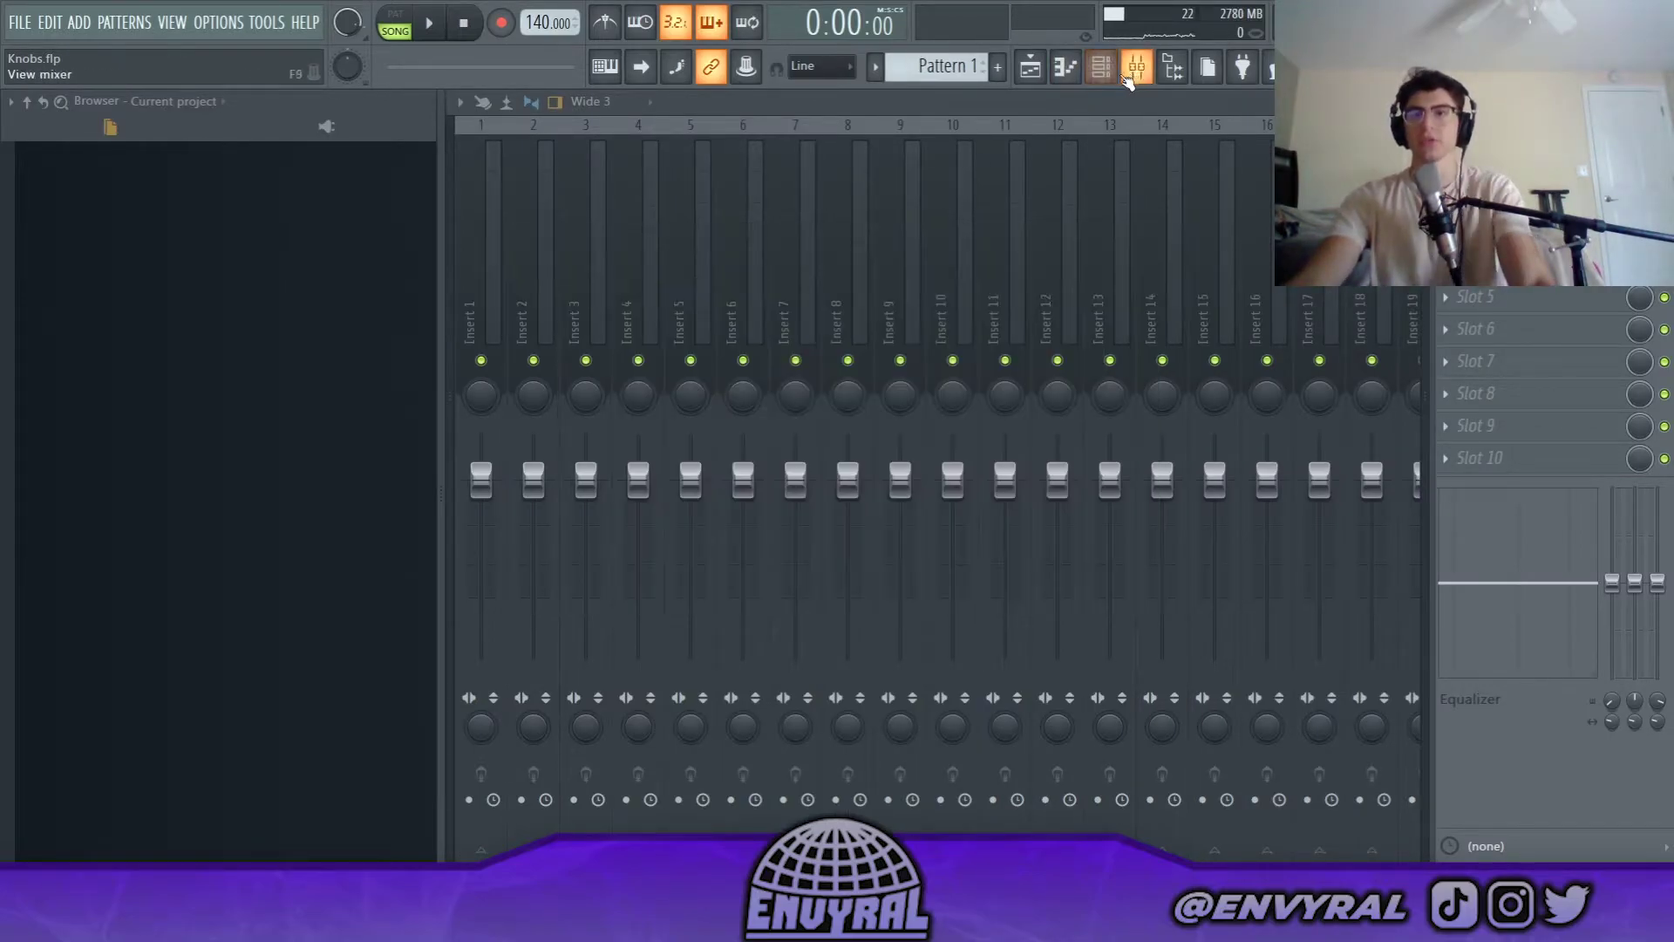
pyautogui.click(1101, 67)
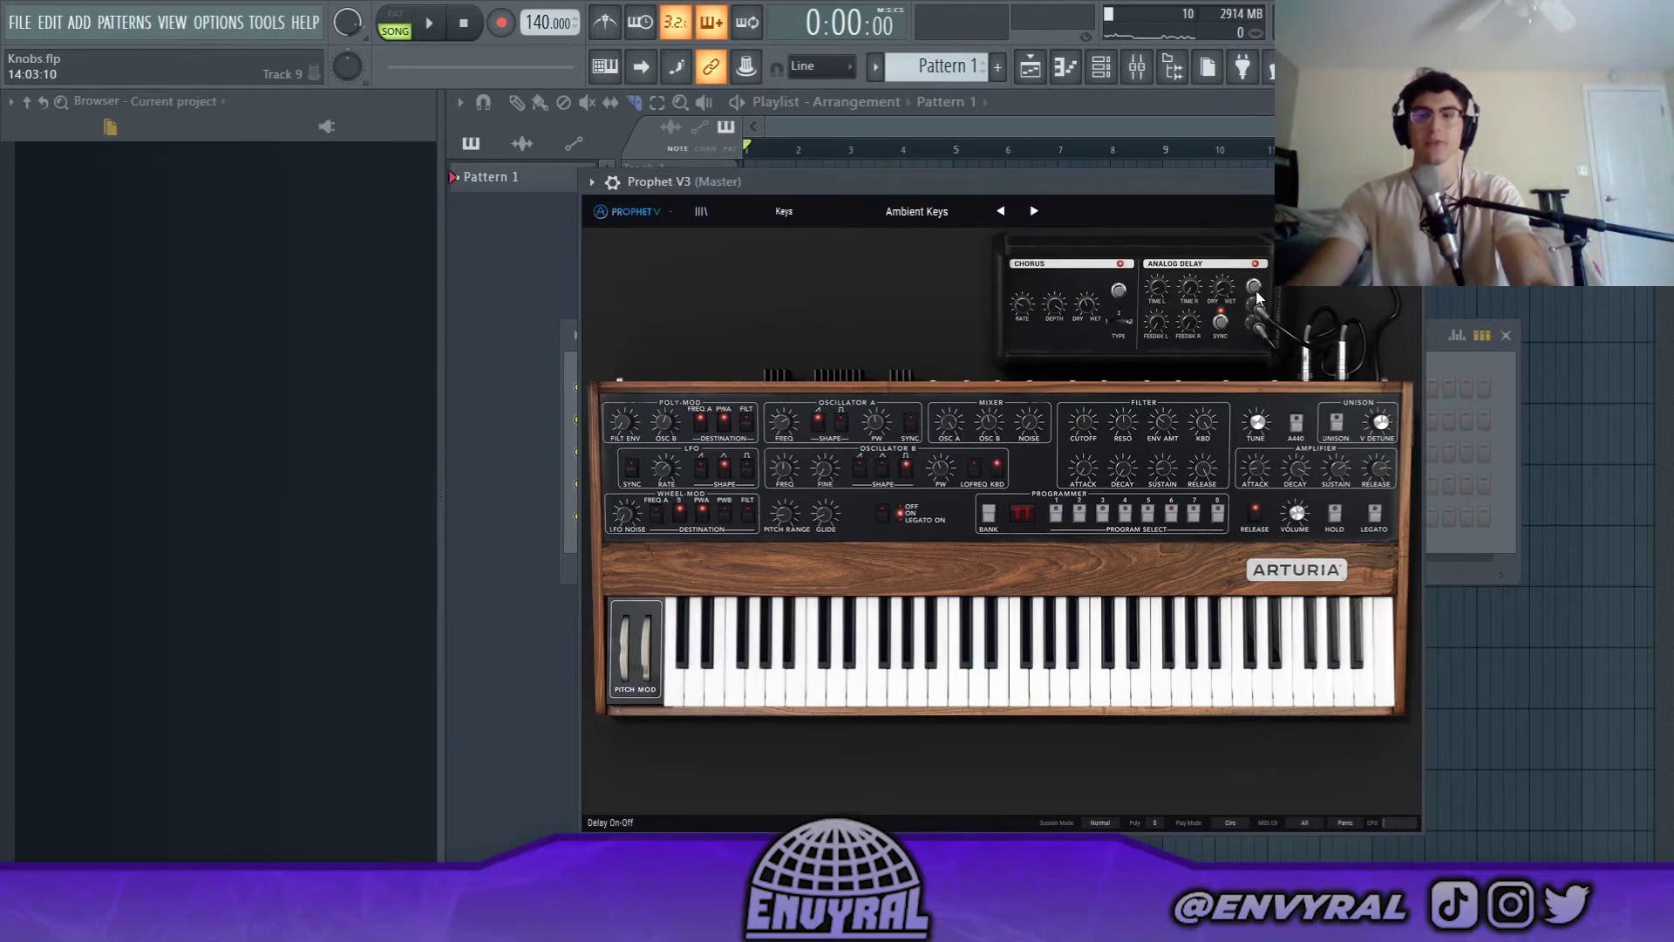
# Step: Toggle Prophet V3's chorus, and adjust the attack, decay and release of its amplifier envelope
pyautogui.click(1120, 291)
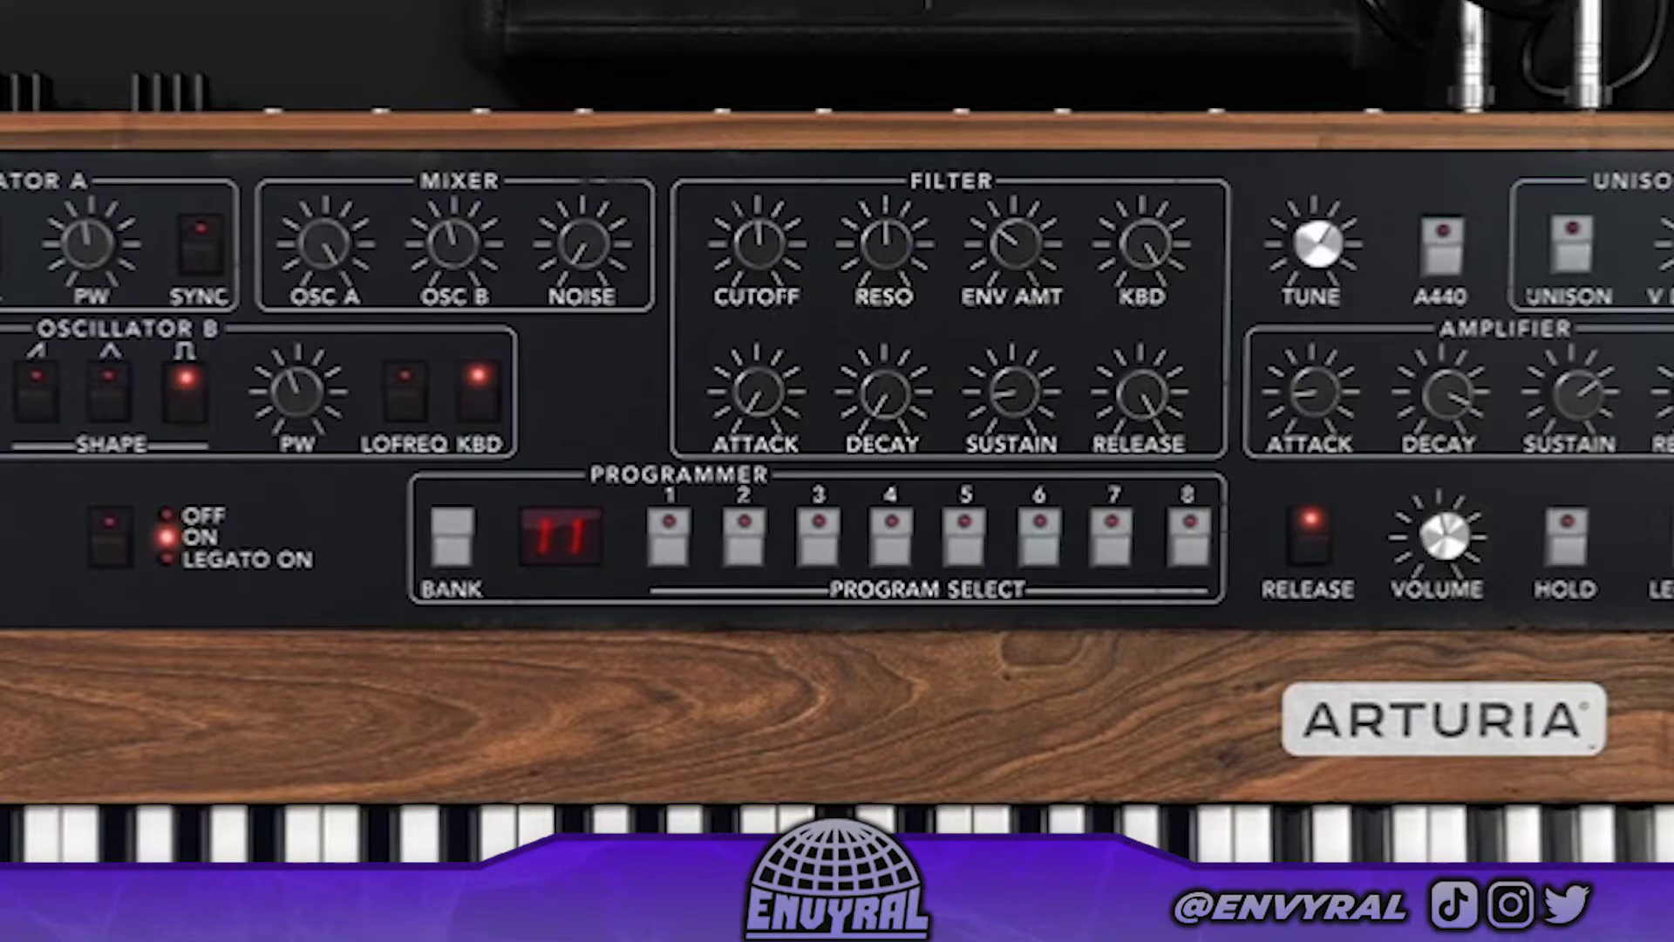
pyautogui.moveTo(755, 285)
pyautogui.mouseDown()
pyautogui.moveTo(755, 375)
pyautogui.moveTo(755, 218)
pyautogui.moveTo(755, 322)
pyautogui.moveTo(755, 271)
pyautogui.mouseUp()
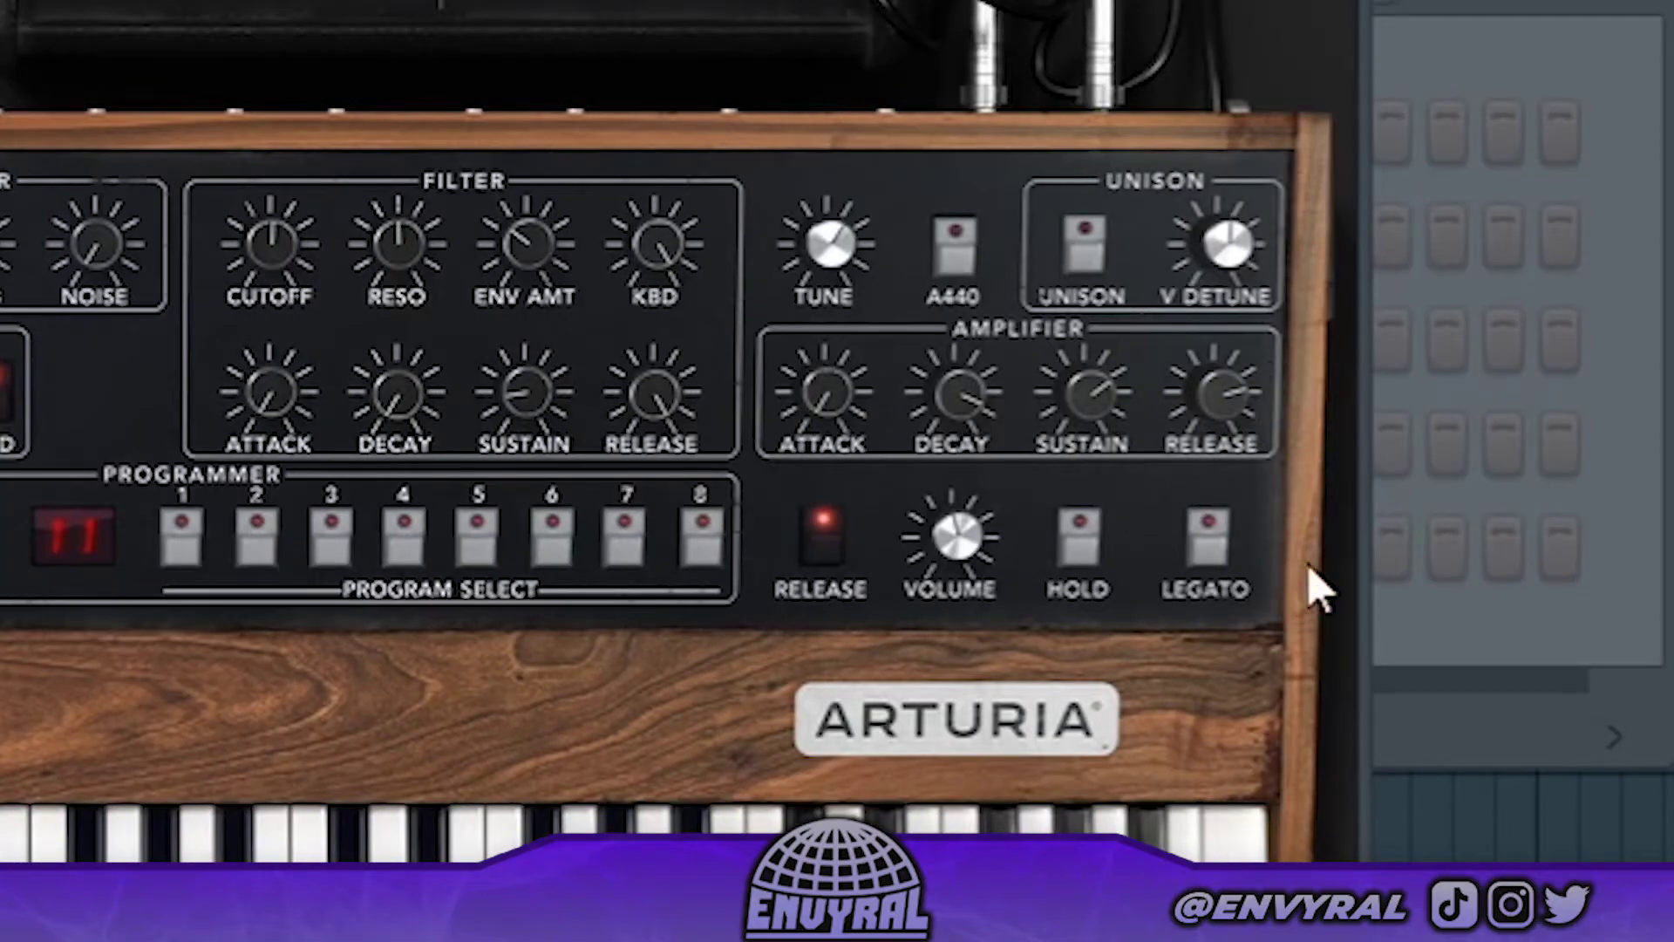
pyautogui.moveTo(955, 399); pyautogui.dragTo(1009, 437)
pyautogui.moveTo(1233, 422)
pyautogui.mouseDown()
pyautogui.moveTo(1233, 462)
pyautogui.moveTo(1233, 417)
pyautogui.mouseUp()
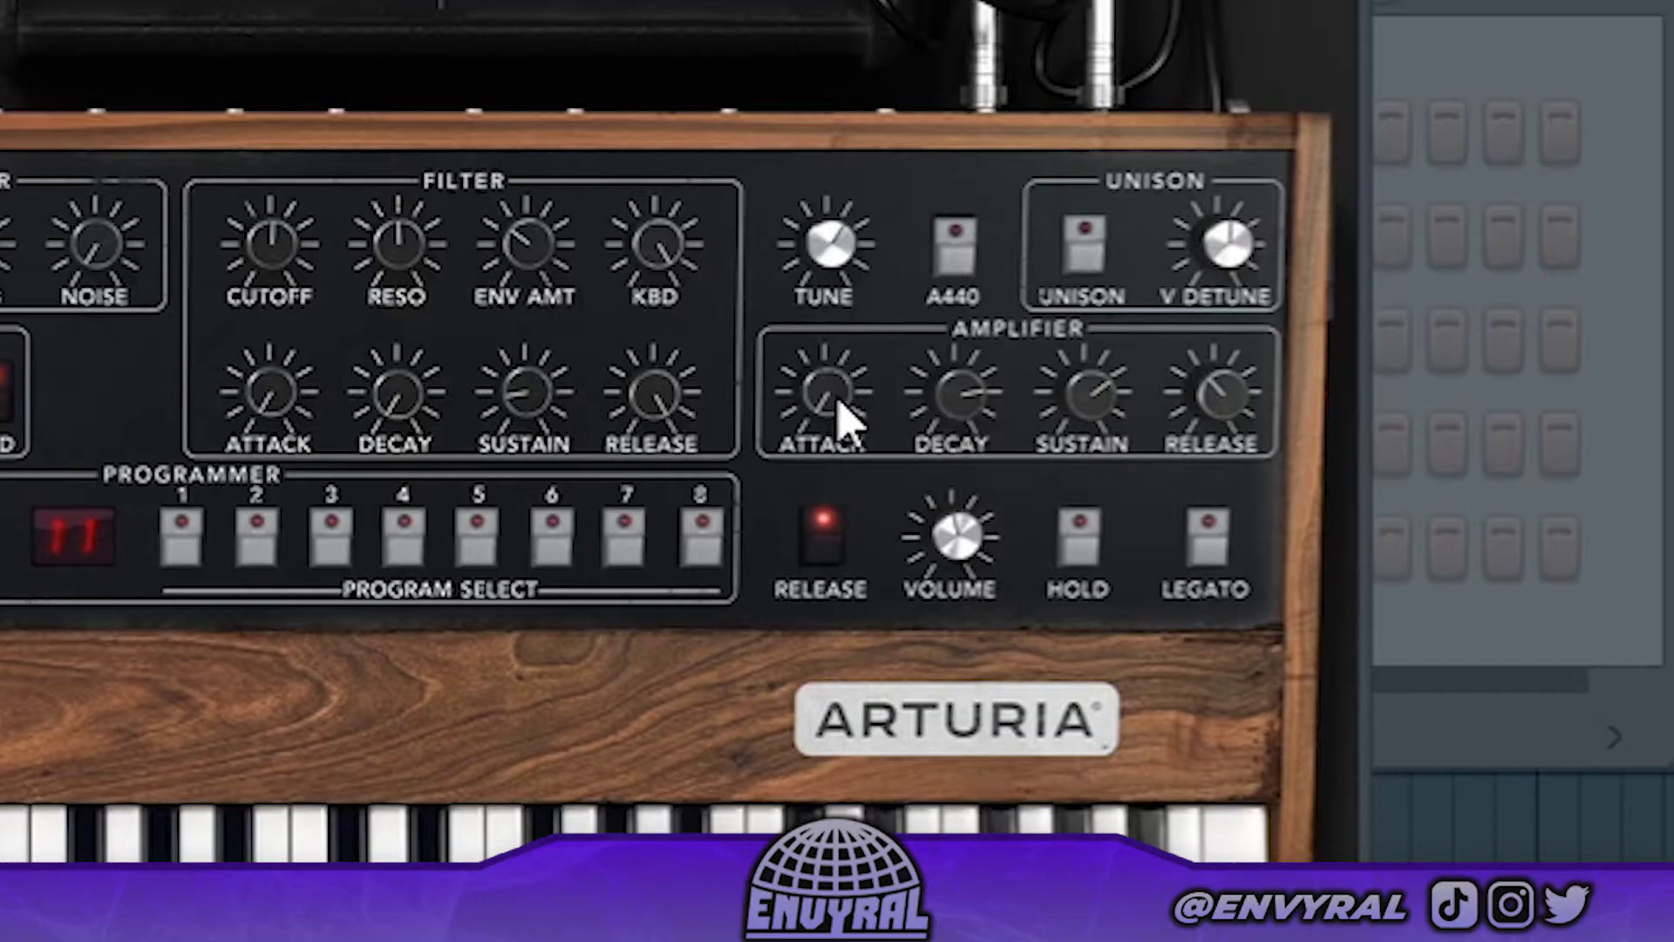
pyautogui.moveTo(845, 422); pyautogui.dragTo(830, 418)
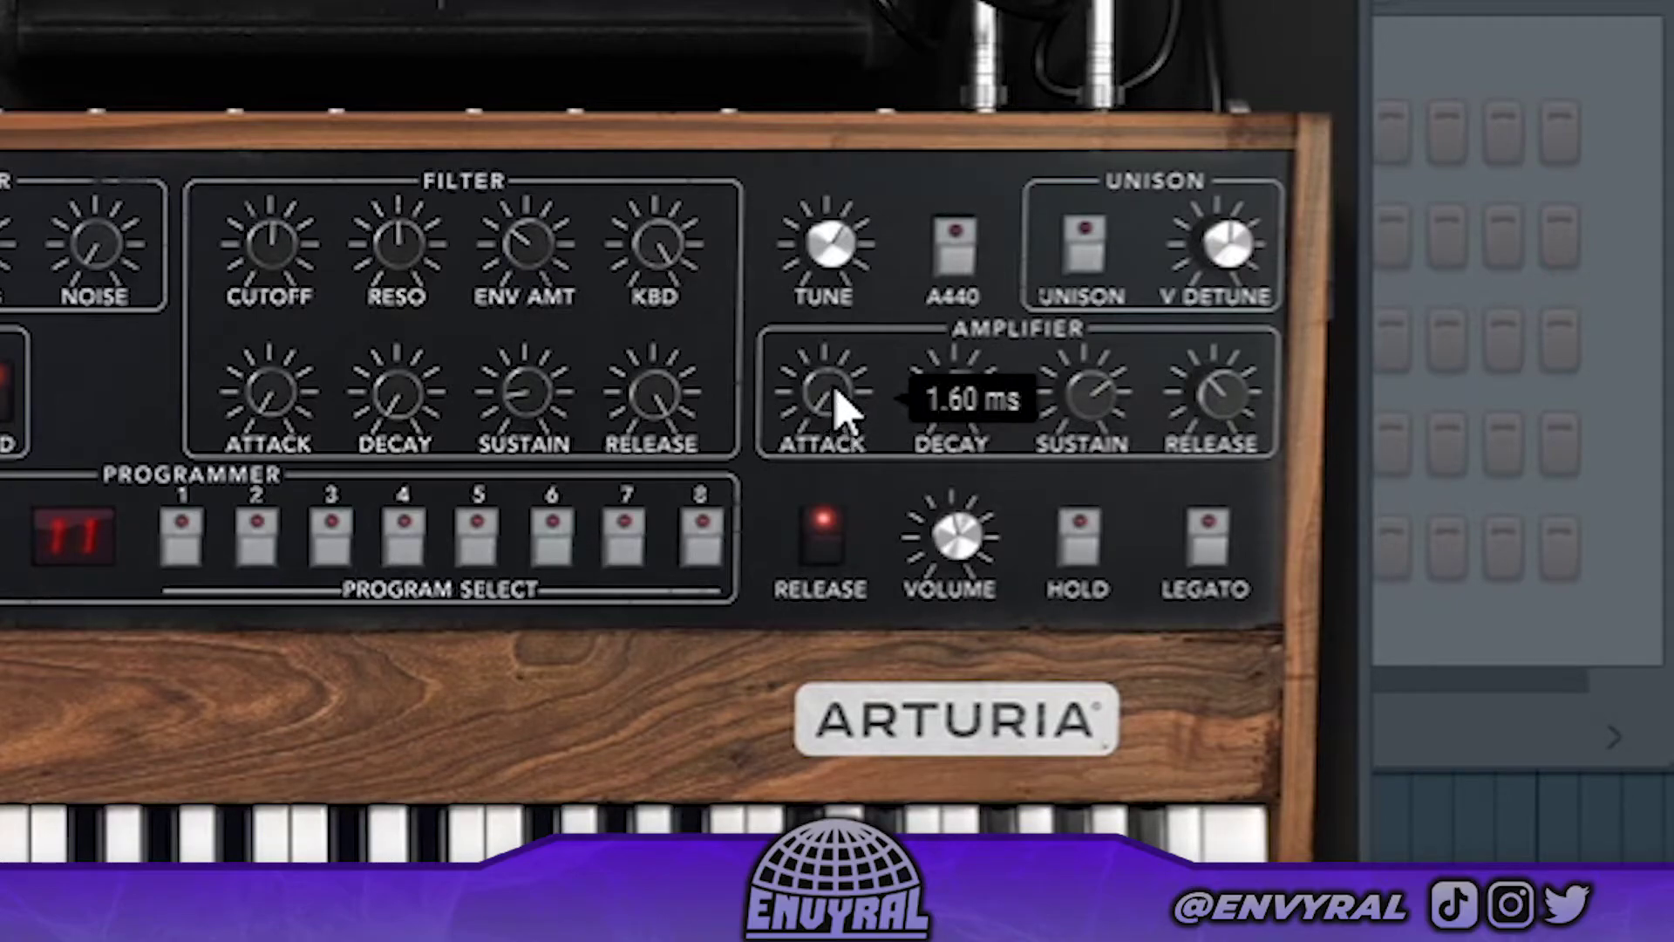
pyautogui.moveTo(1132, 419); pyautogui.dragTo(1091, 406)
pyautogui.moveTo(979, 422); pyautogui.dragTo(977, 423)
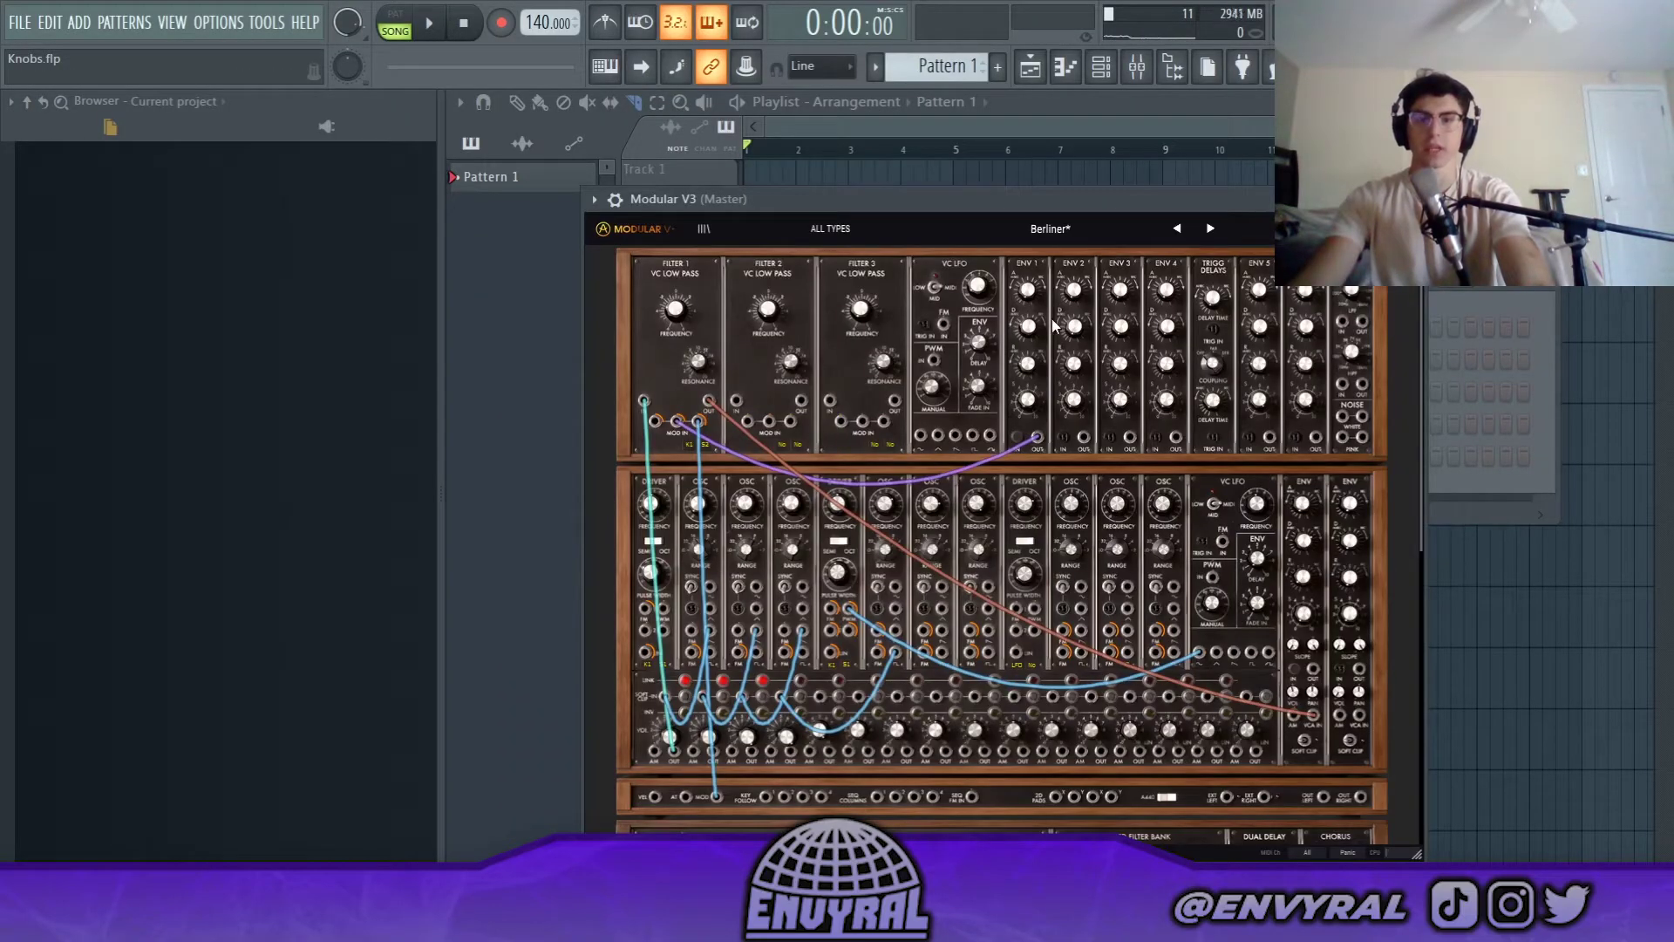
# Step: Look over the filter, envelope and oscillator modules of Modular V3, and switch to the Sytrus synth
pyautogui.scroll(-2, 1053, 320)
pyautogui.scroll(2, 1057, 322)
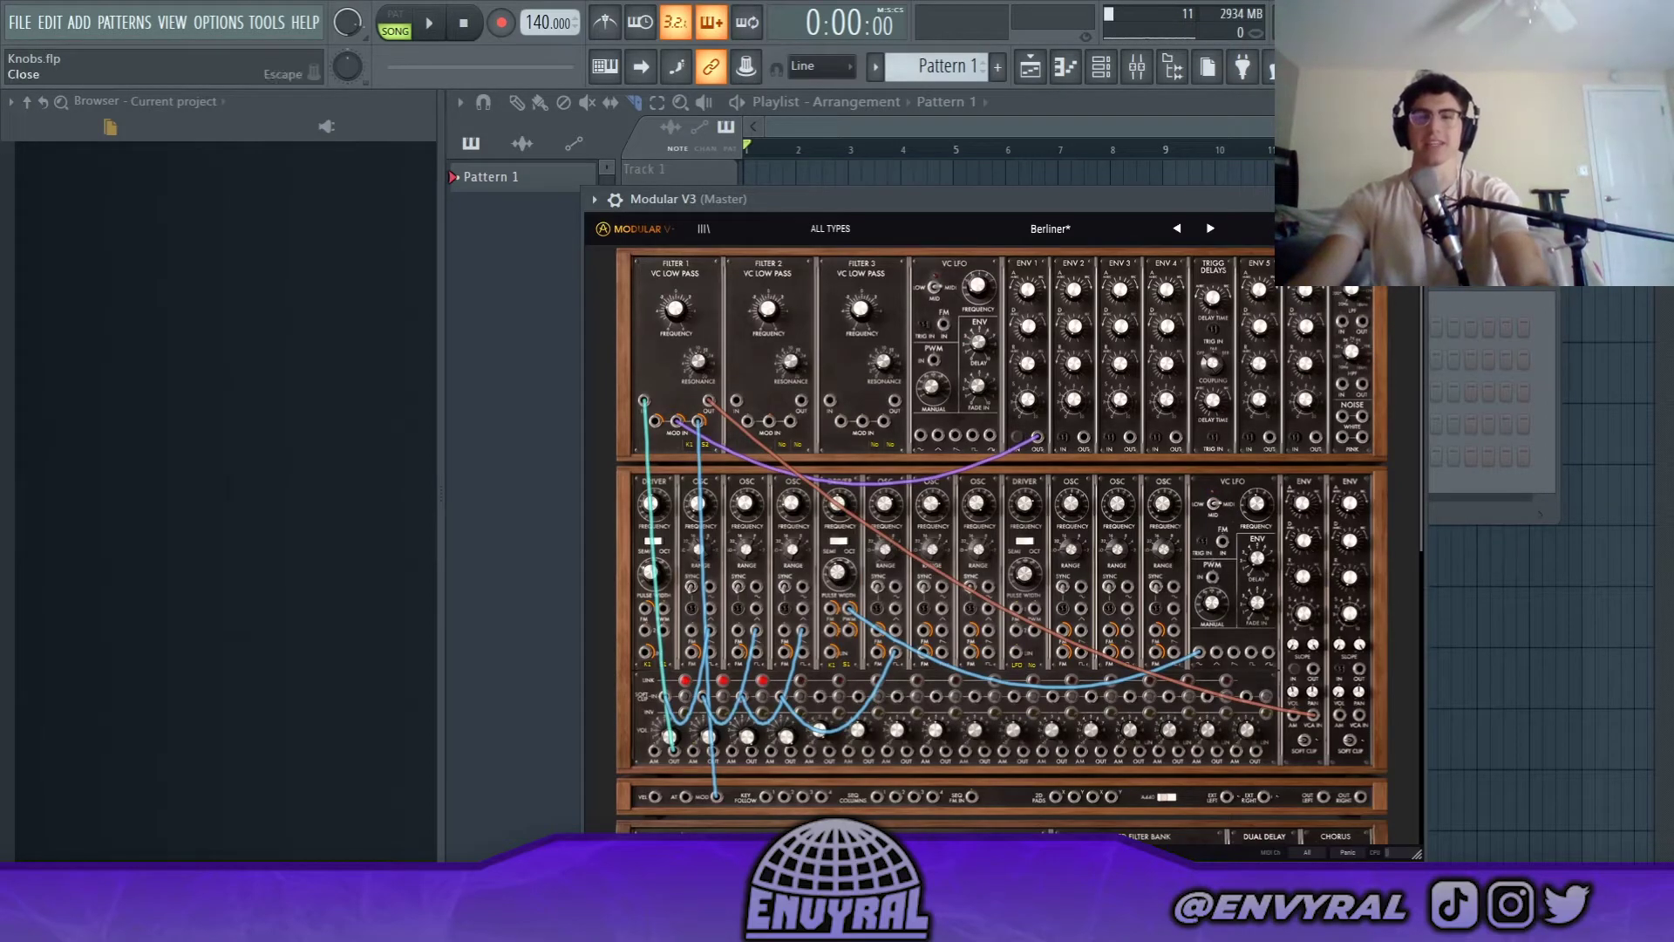
pyautogui.click(1408, 199)
pyautogui.click(781, 431)
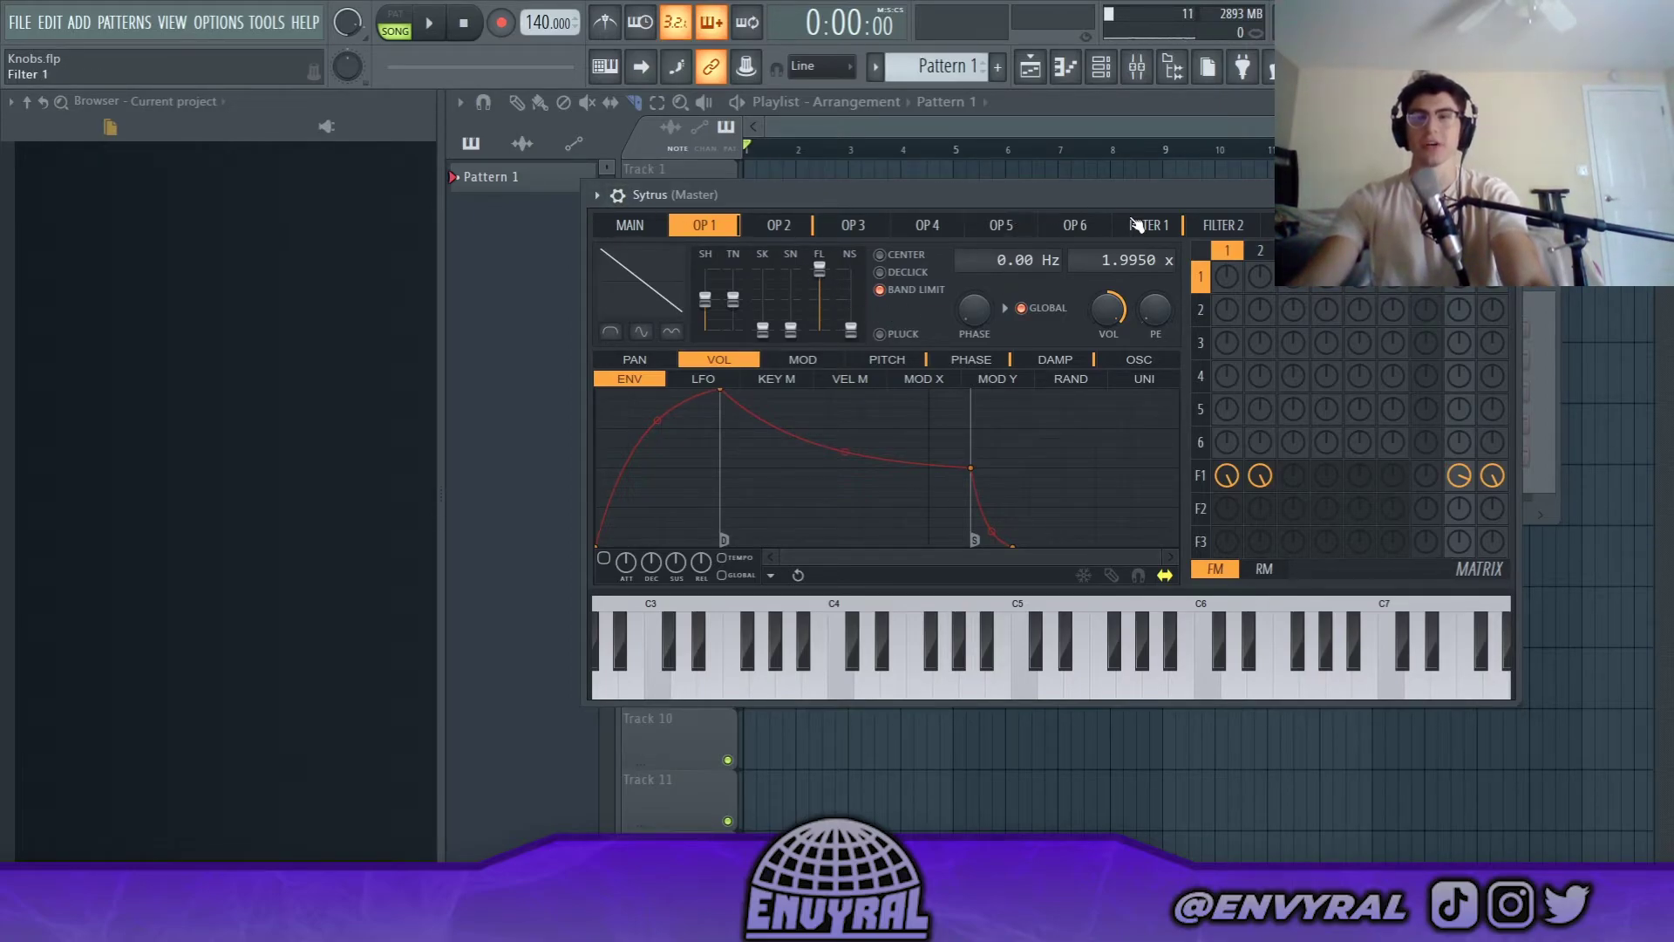
# Step: Adjust the attack of operator 1's volume envelope in Sytrus's Above clouds 2 preset
pyautogui.moveTo(1038, 702); pyautogui.dragTo(1038, 750)
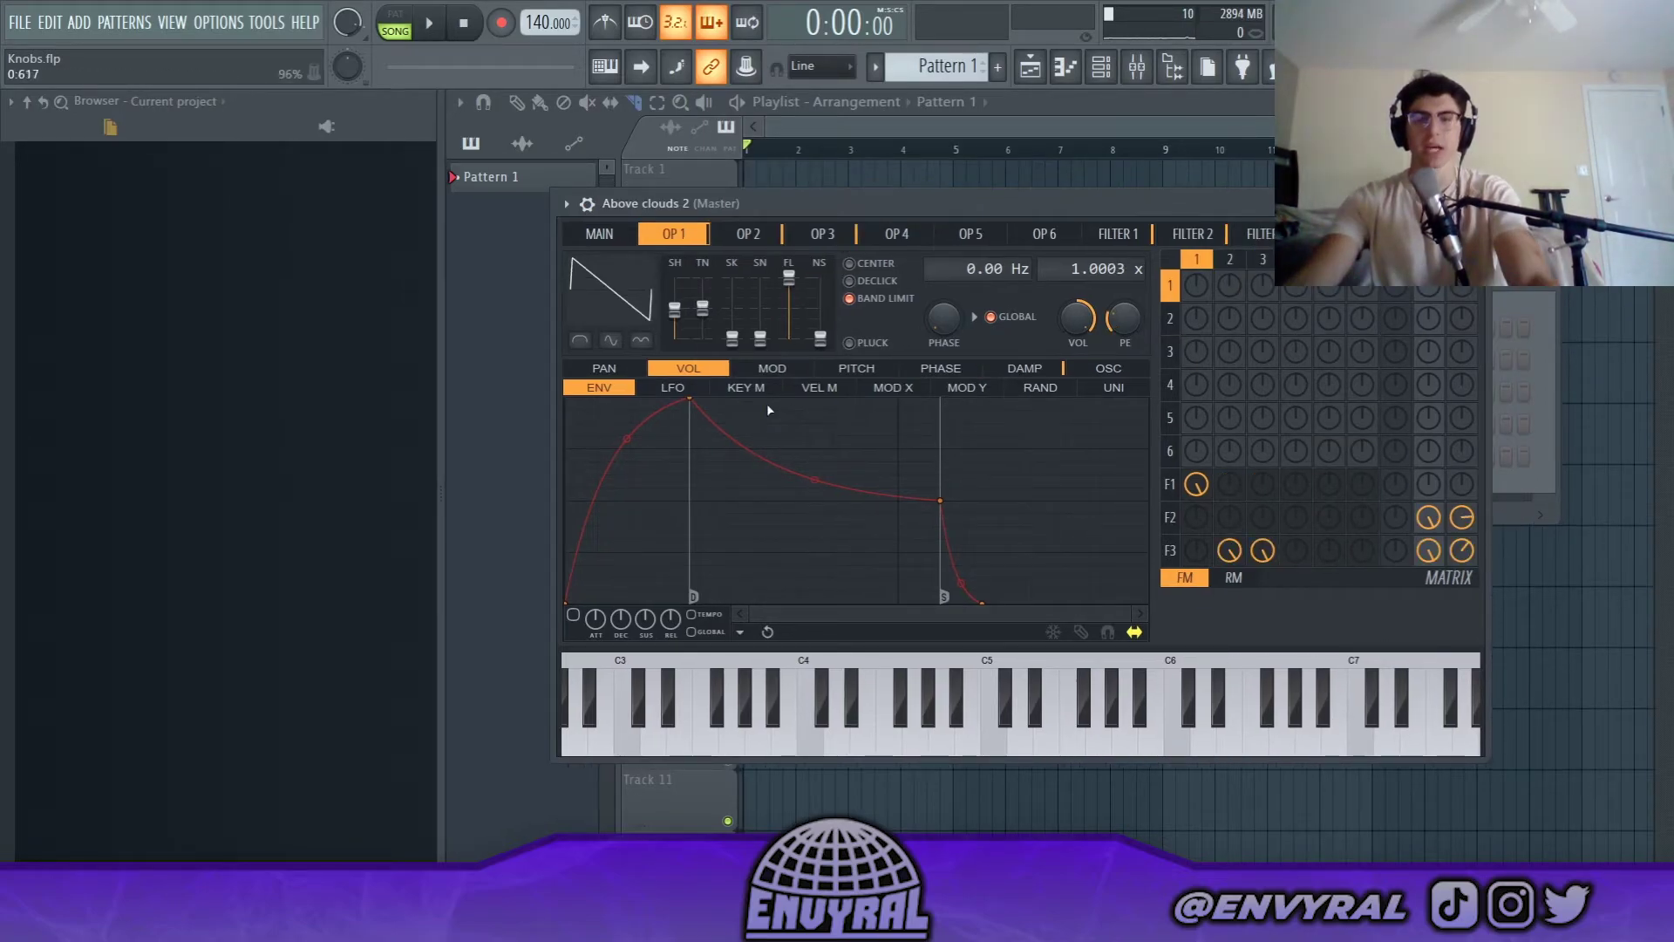
pyautogui.moveTo(690, 399); pyautogui.dragTo(753, 399)
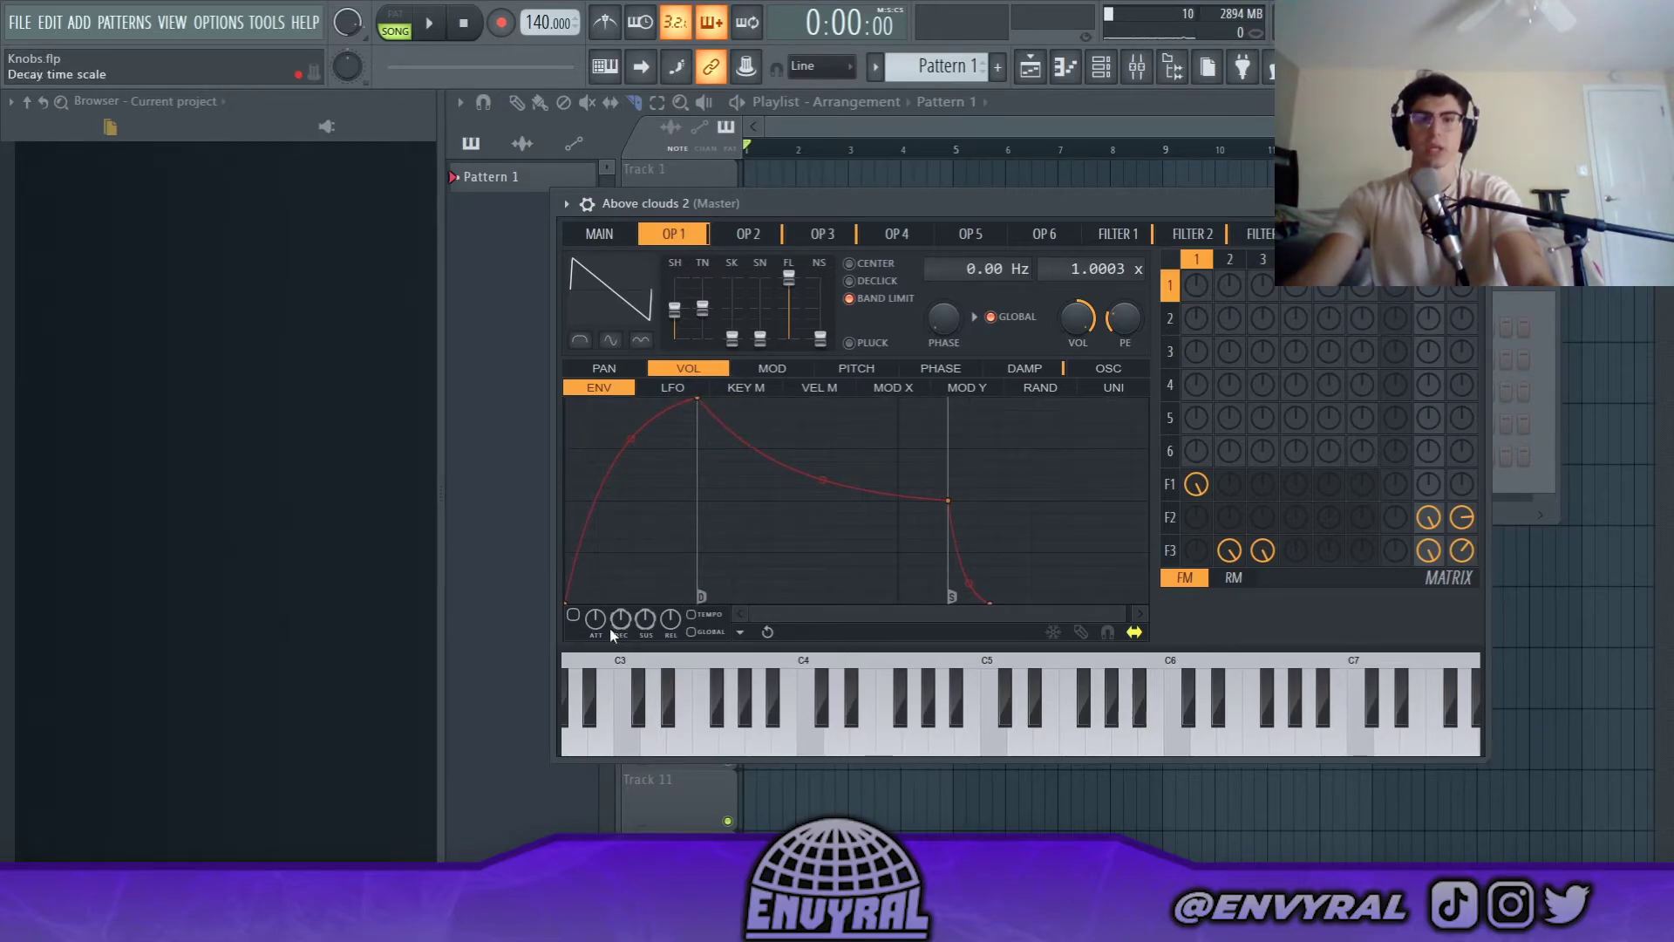
pyautogui.moveTo(599, 620)
pyautogui.mouseDown()
pyautogui.moveTo(598, 636)
pyautogui.moveTo(599, 620)
pyautogui.mouseUp()
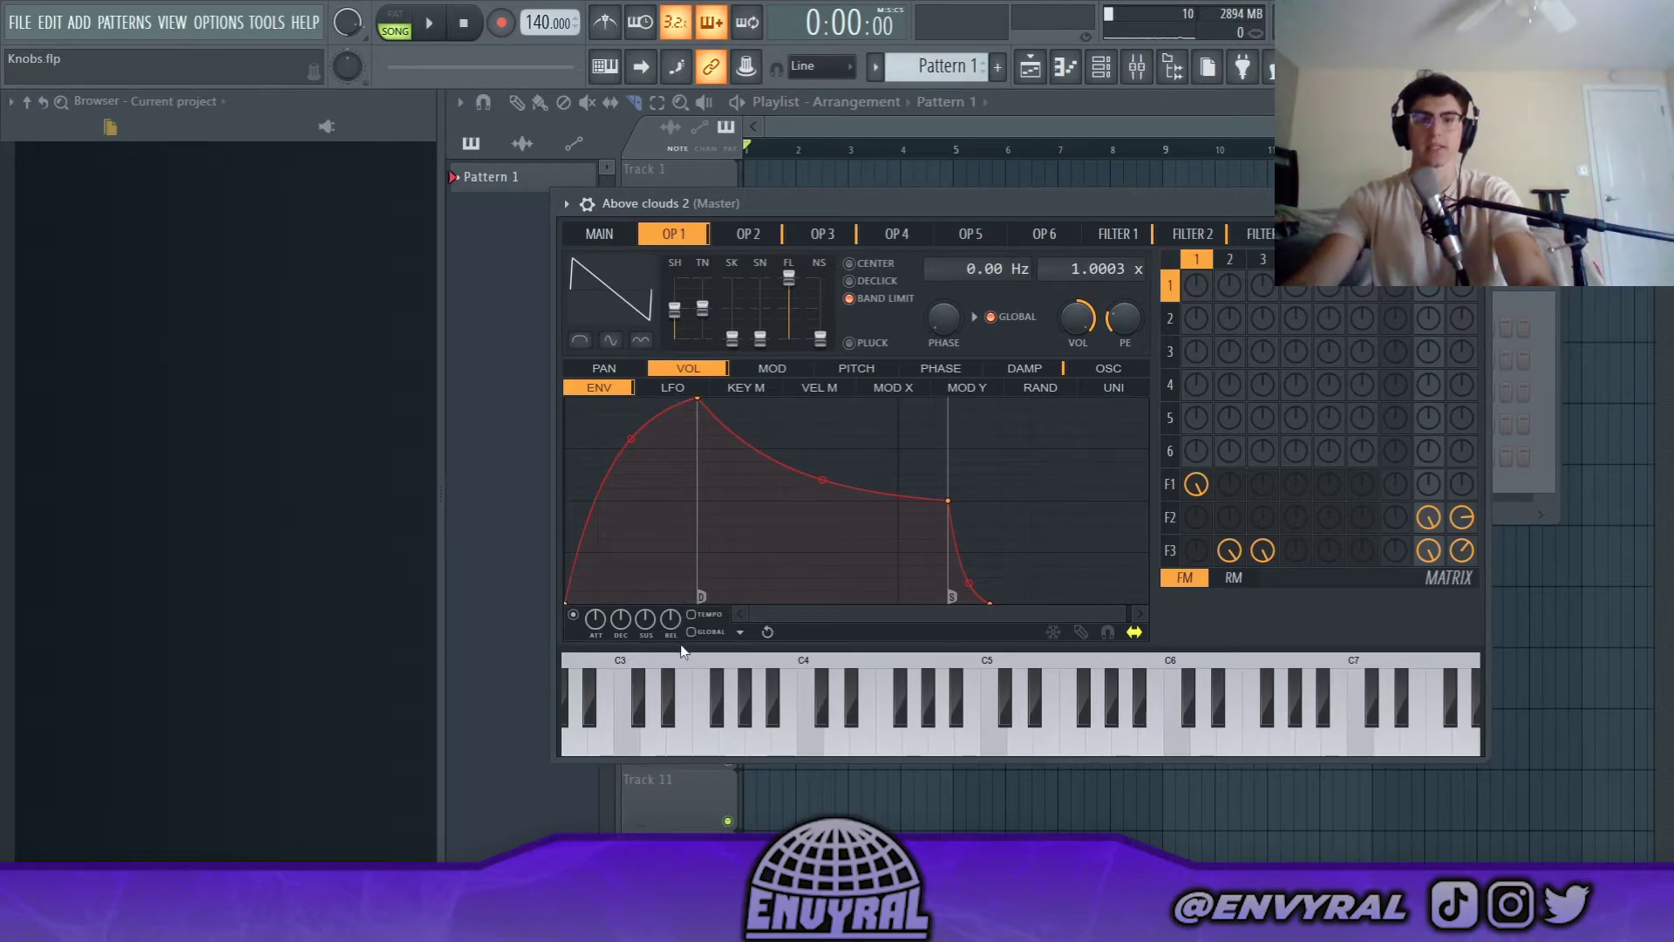
# Step: View the volume envelopes of operators 2 to 6 and return to operator 1
pyautogui.click(748, 233)
pyautogui.click(674, 233)
pyautogui.click(748, 234)
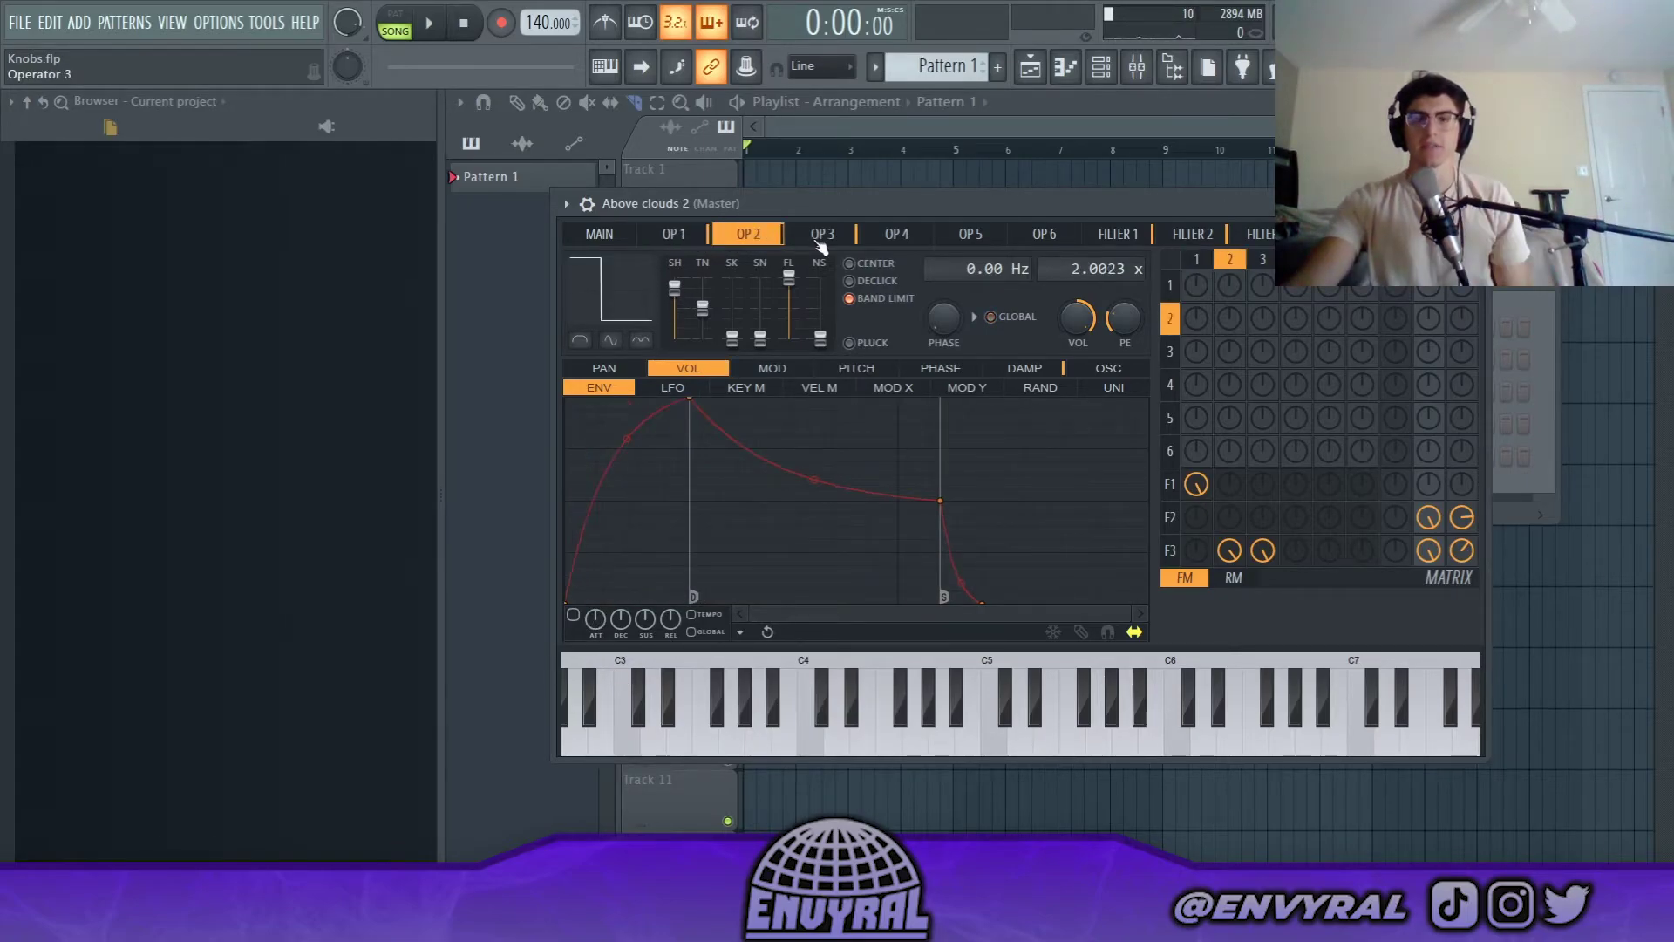
pyautogui.click(822, 234)
pyautogui.click(896, 235)
pyautogui.click(971, 234)
pyautogui.click(1044, 234)
pyautogui.click(673, 233)
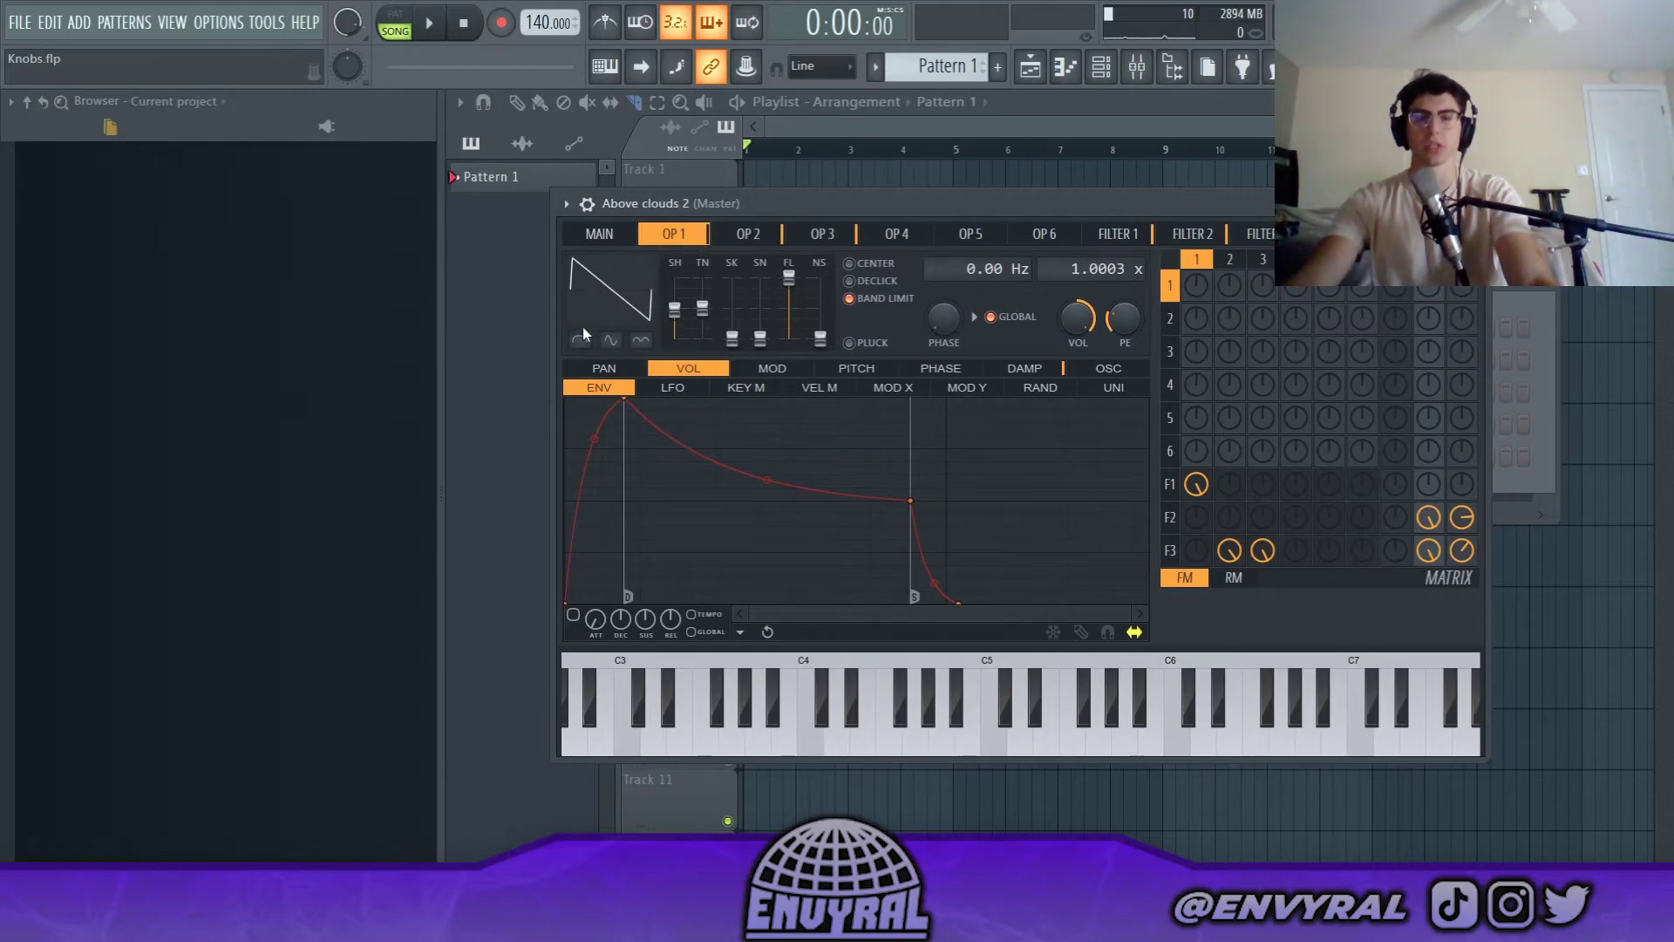
# Step: Go through operators 2 to 6 once more to compare their waveforms and envelopes
pyautogui.click(772, 237)
pyautogui.click(846, 237)
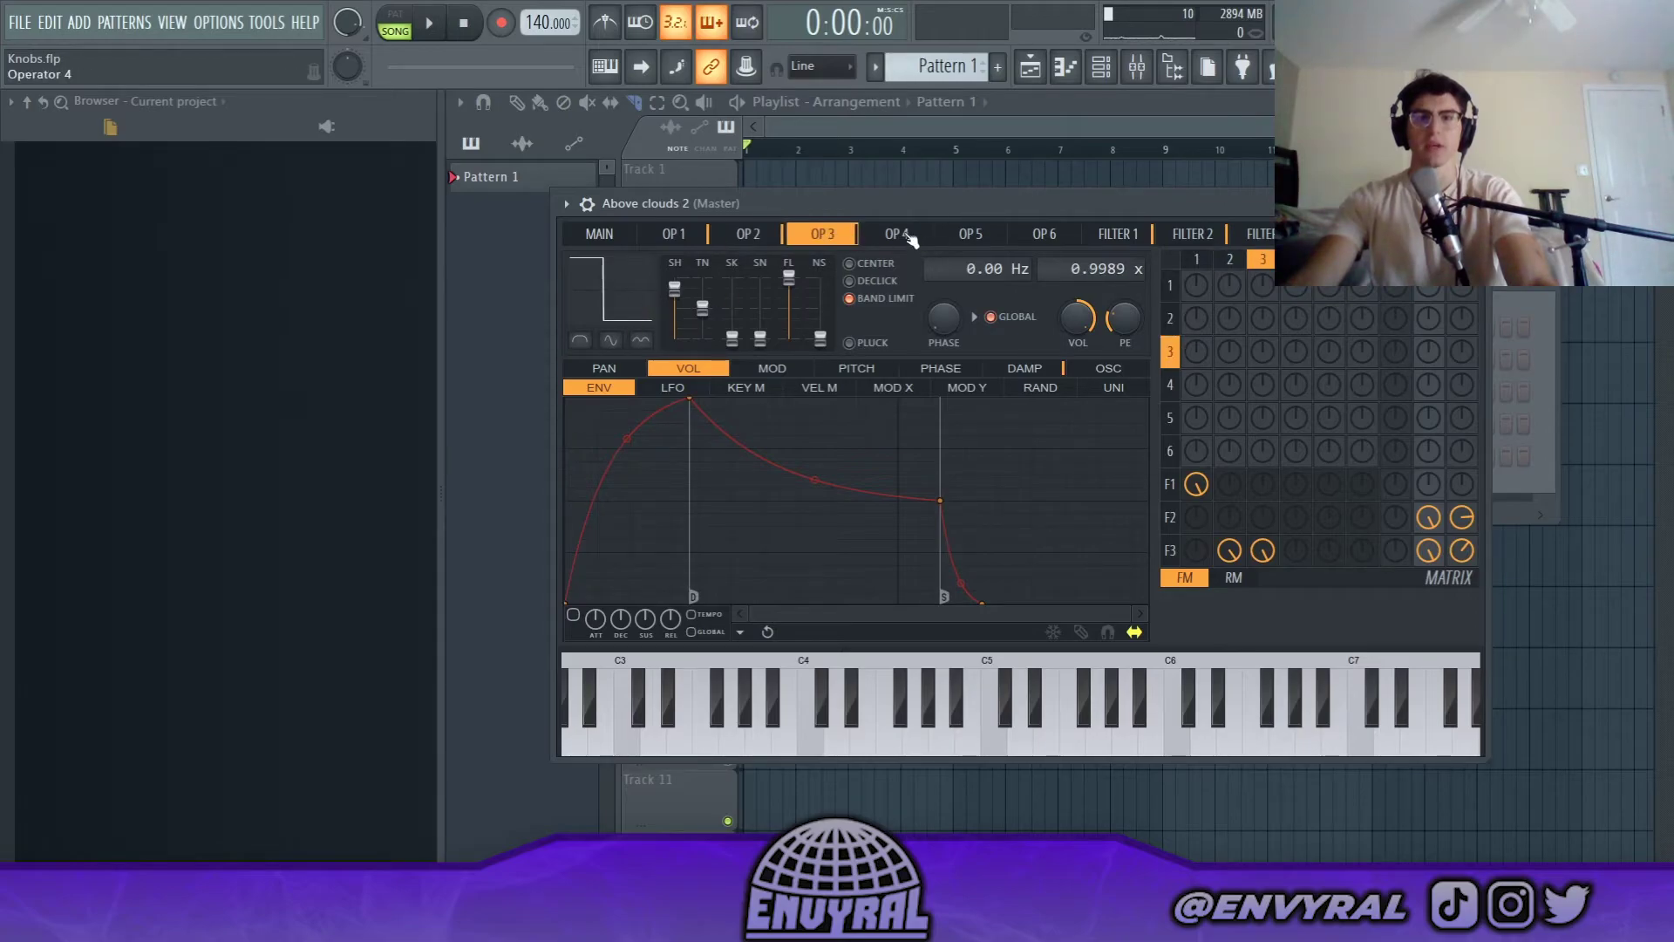
pyautogui.click(901, 236)
pyautogui.click(973, 236)
pyautogui.click(1047, 237)
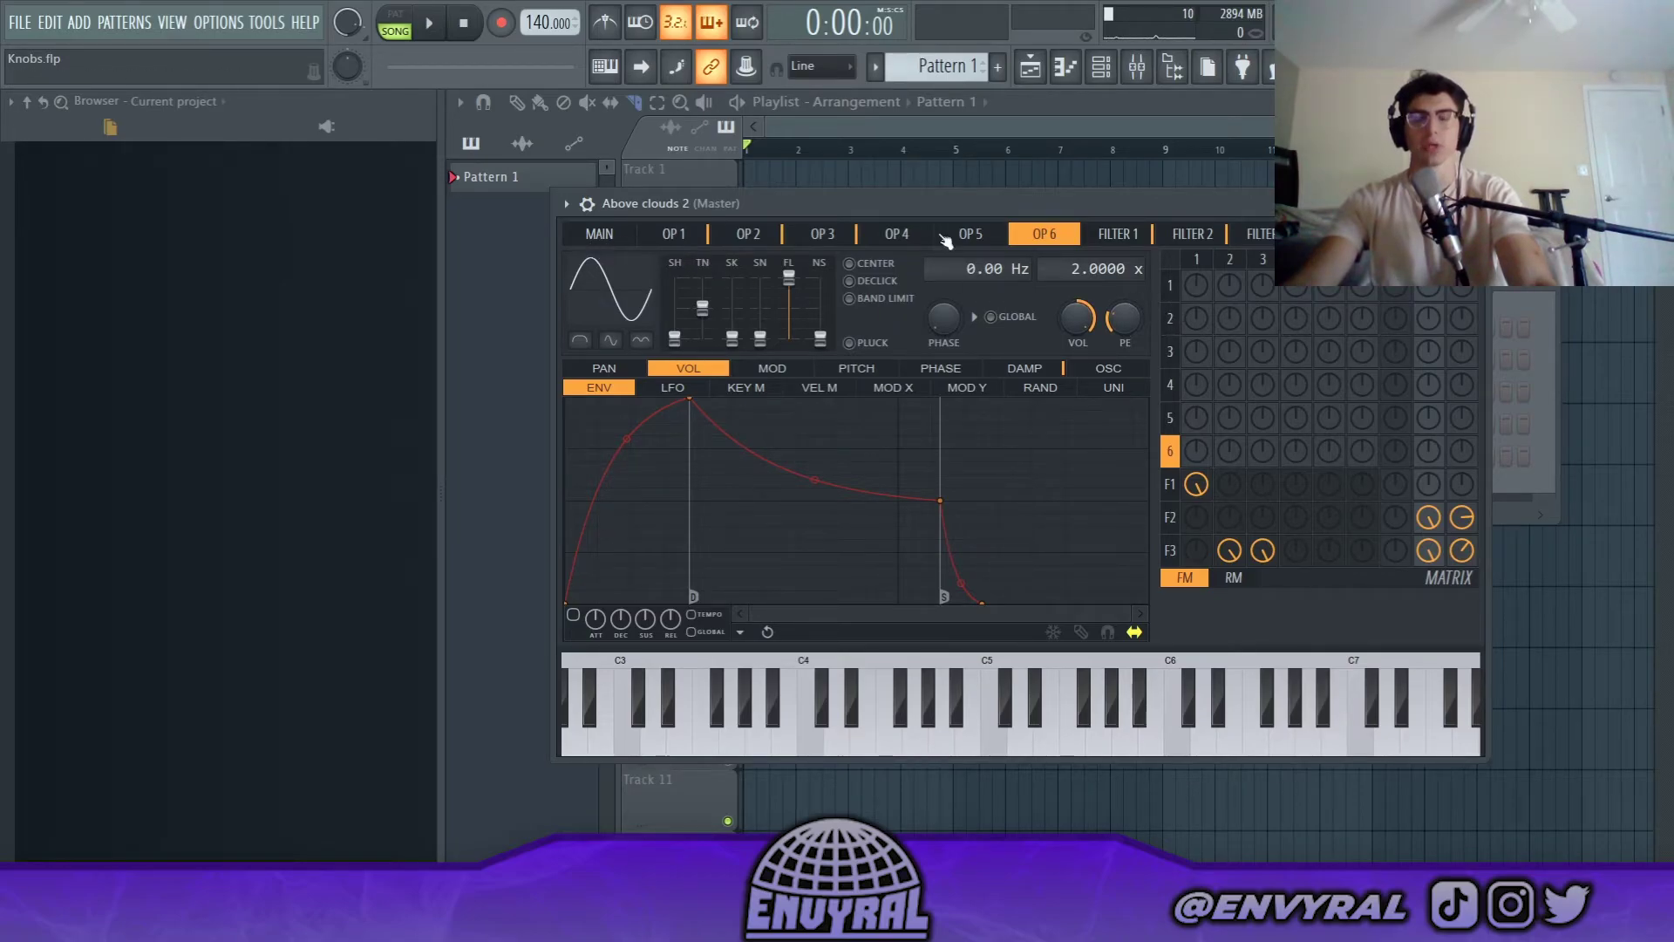
# Step: Show Sytrus's main page, and examine operator 2 of the Mallet preset before returning to the main page
pyautogui.click(602, 236)
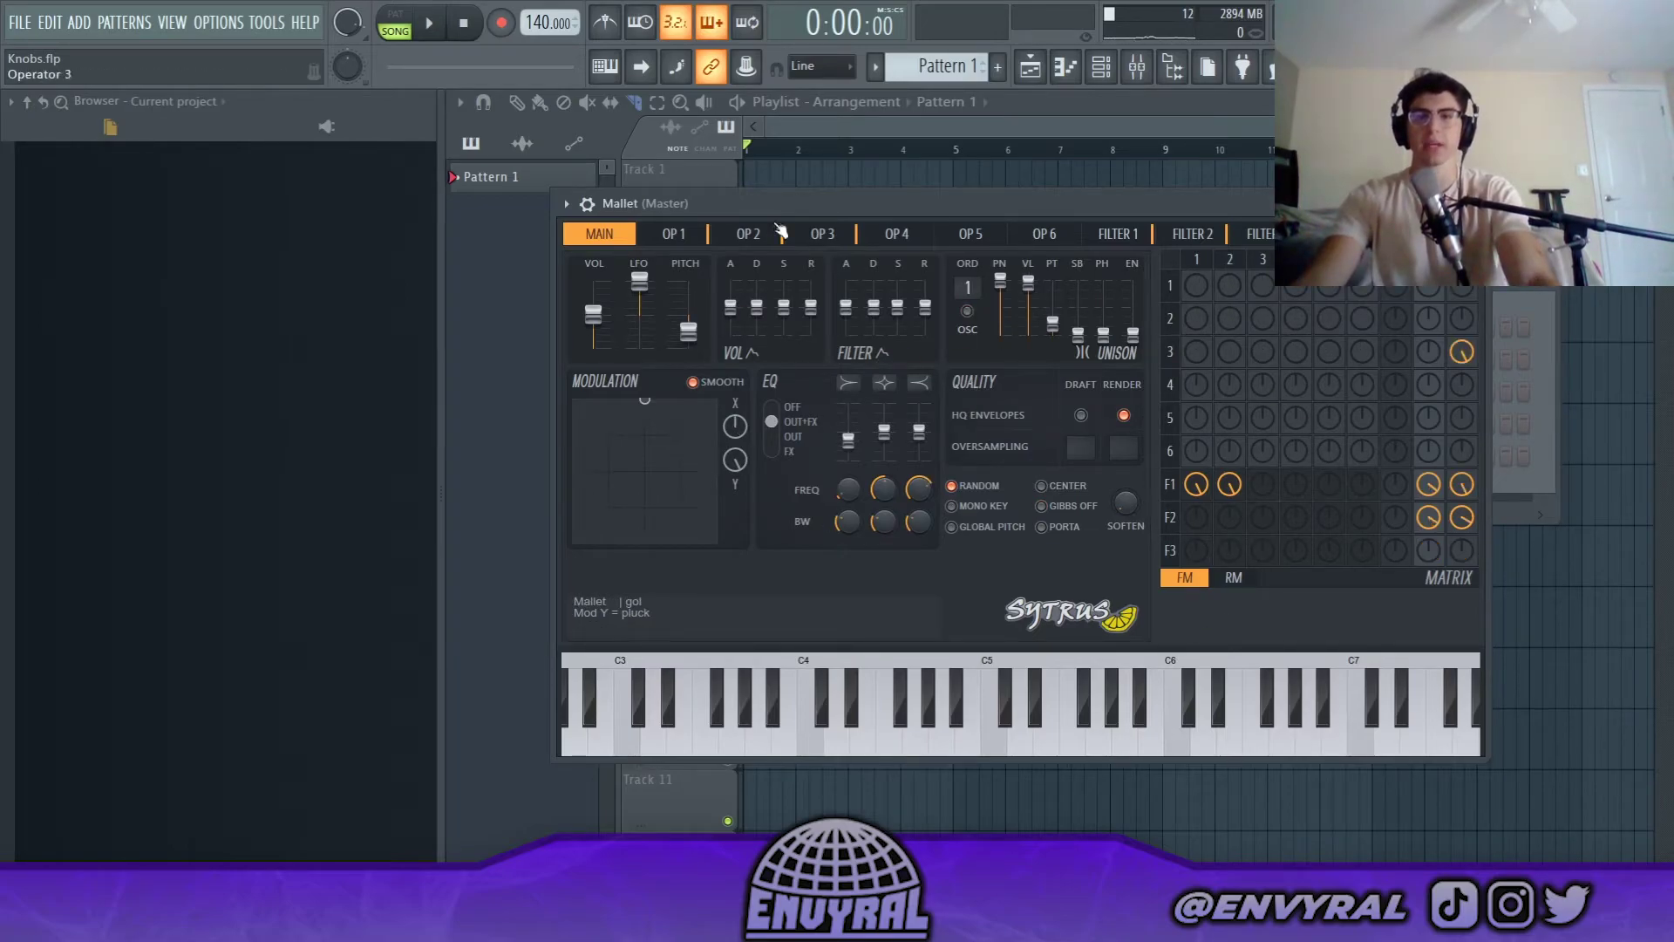
pyautogui.click(757, 235)
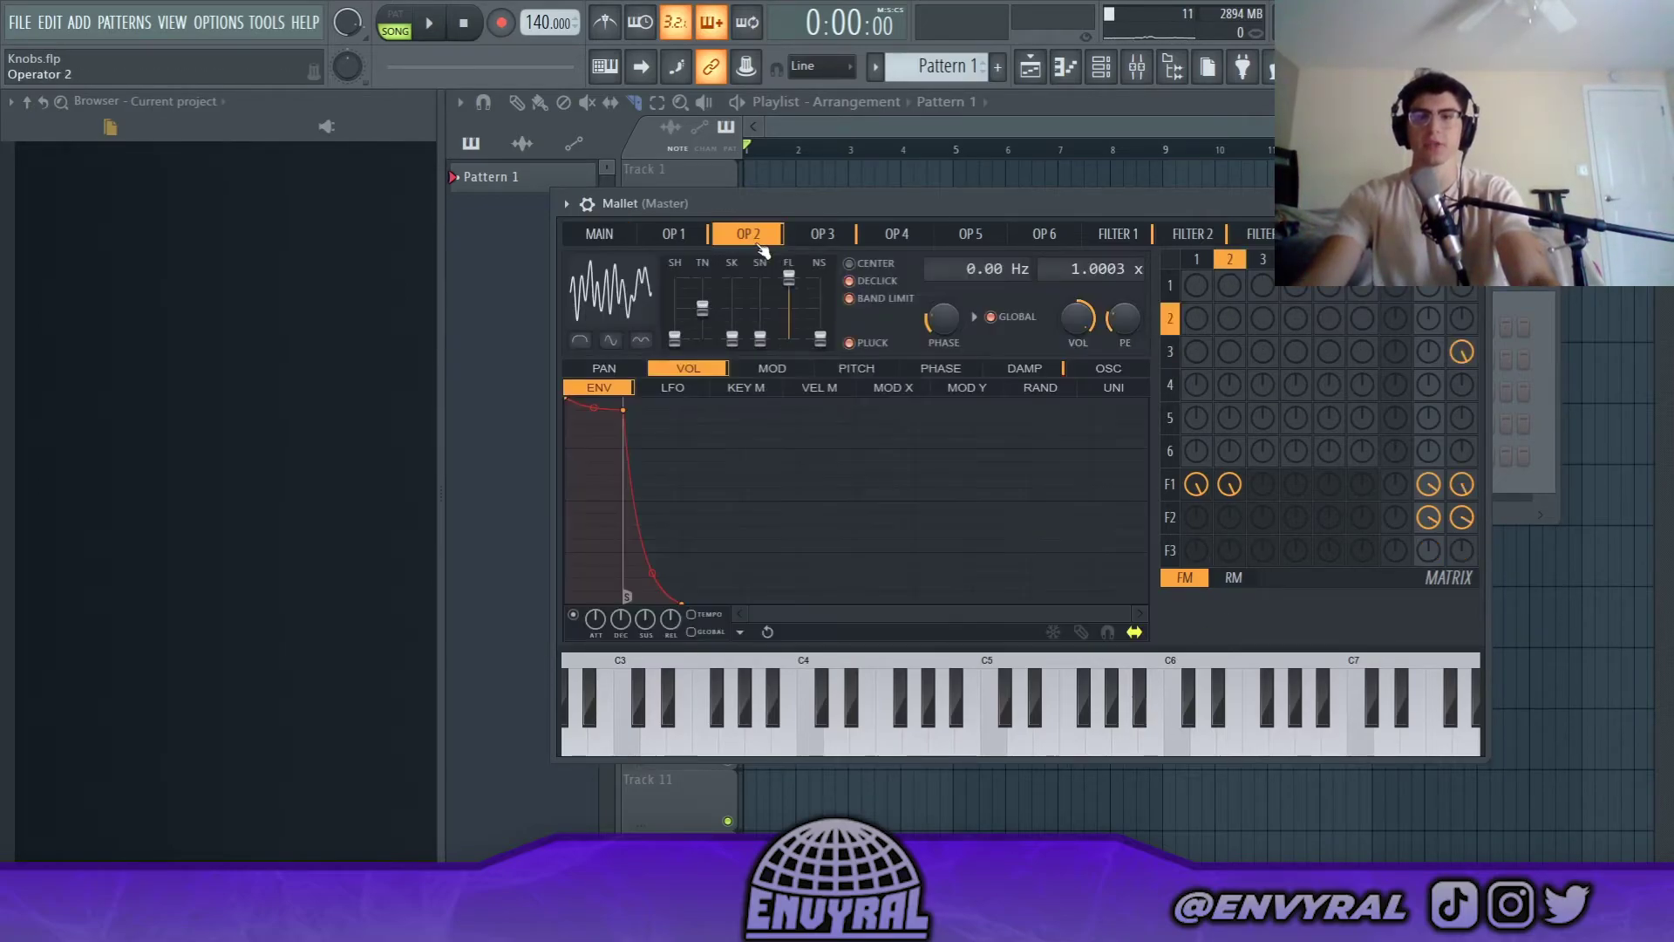
pyautogui.click(599, 234)
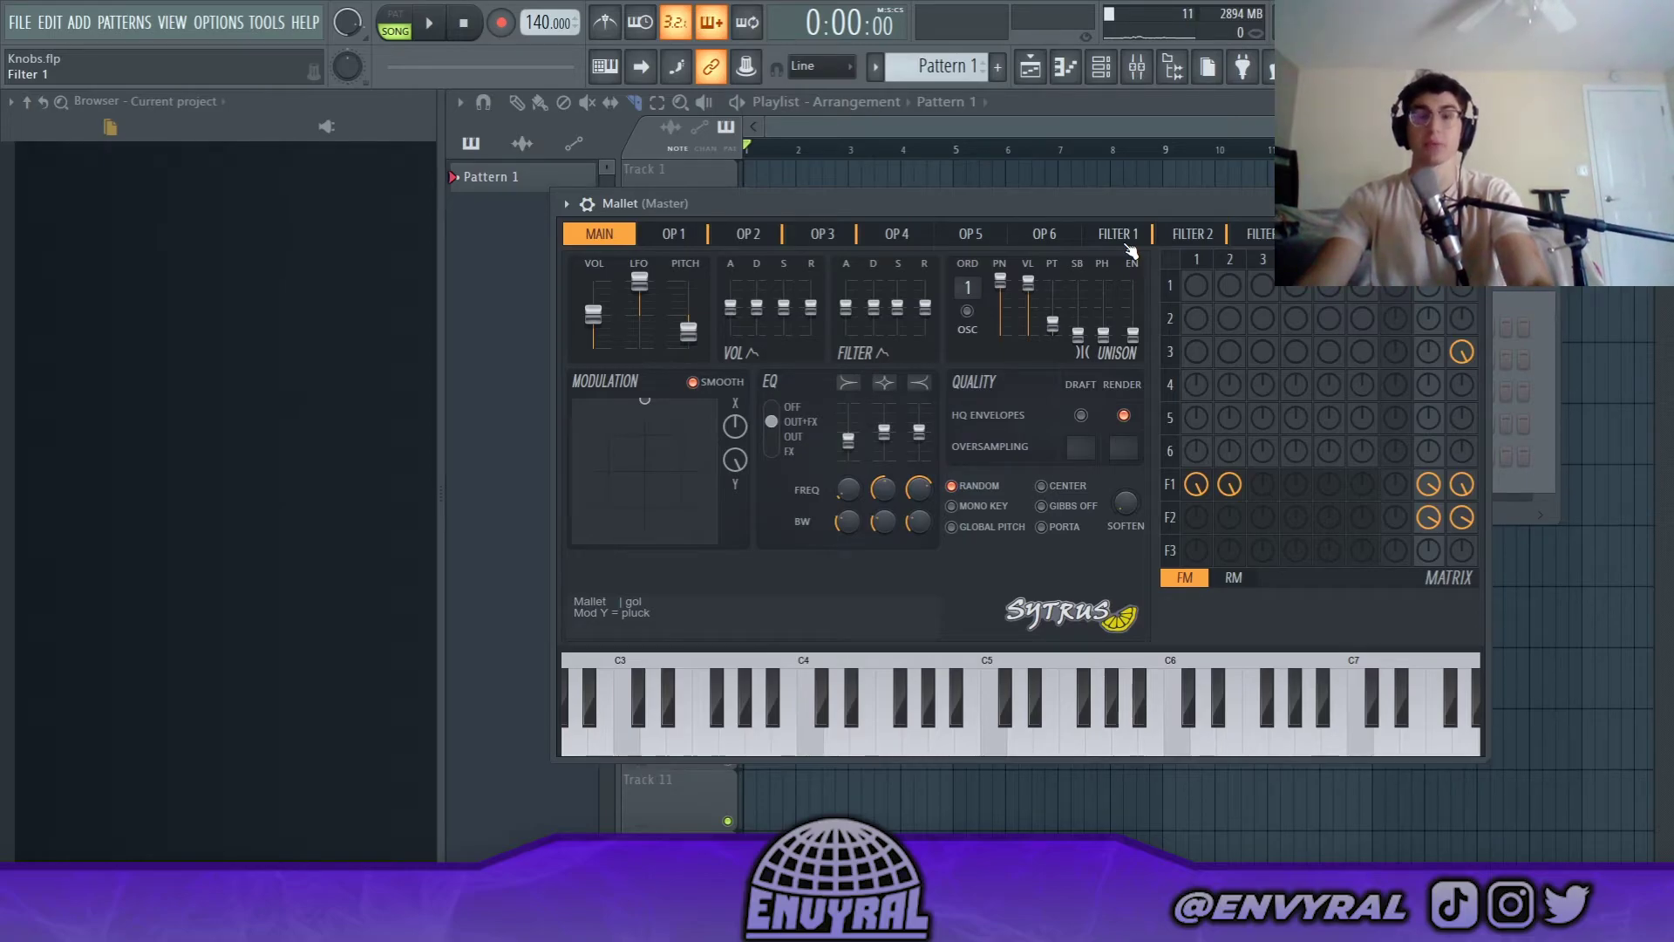
# Step: Show the Mallet preset's effects, and view the settings of delays 1 to 3 and the reverb
pyautogui.click(1340, 233)
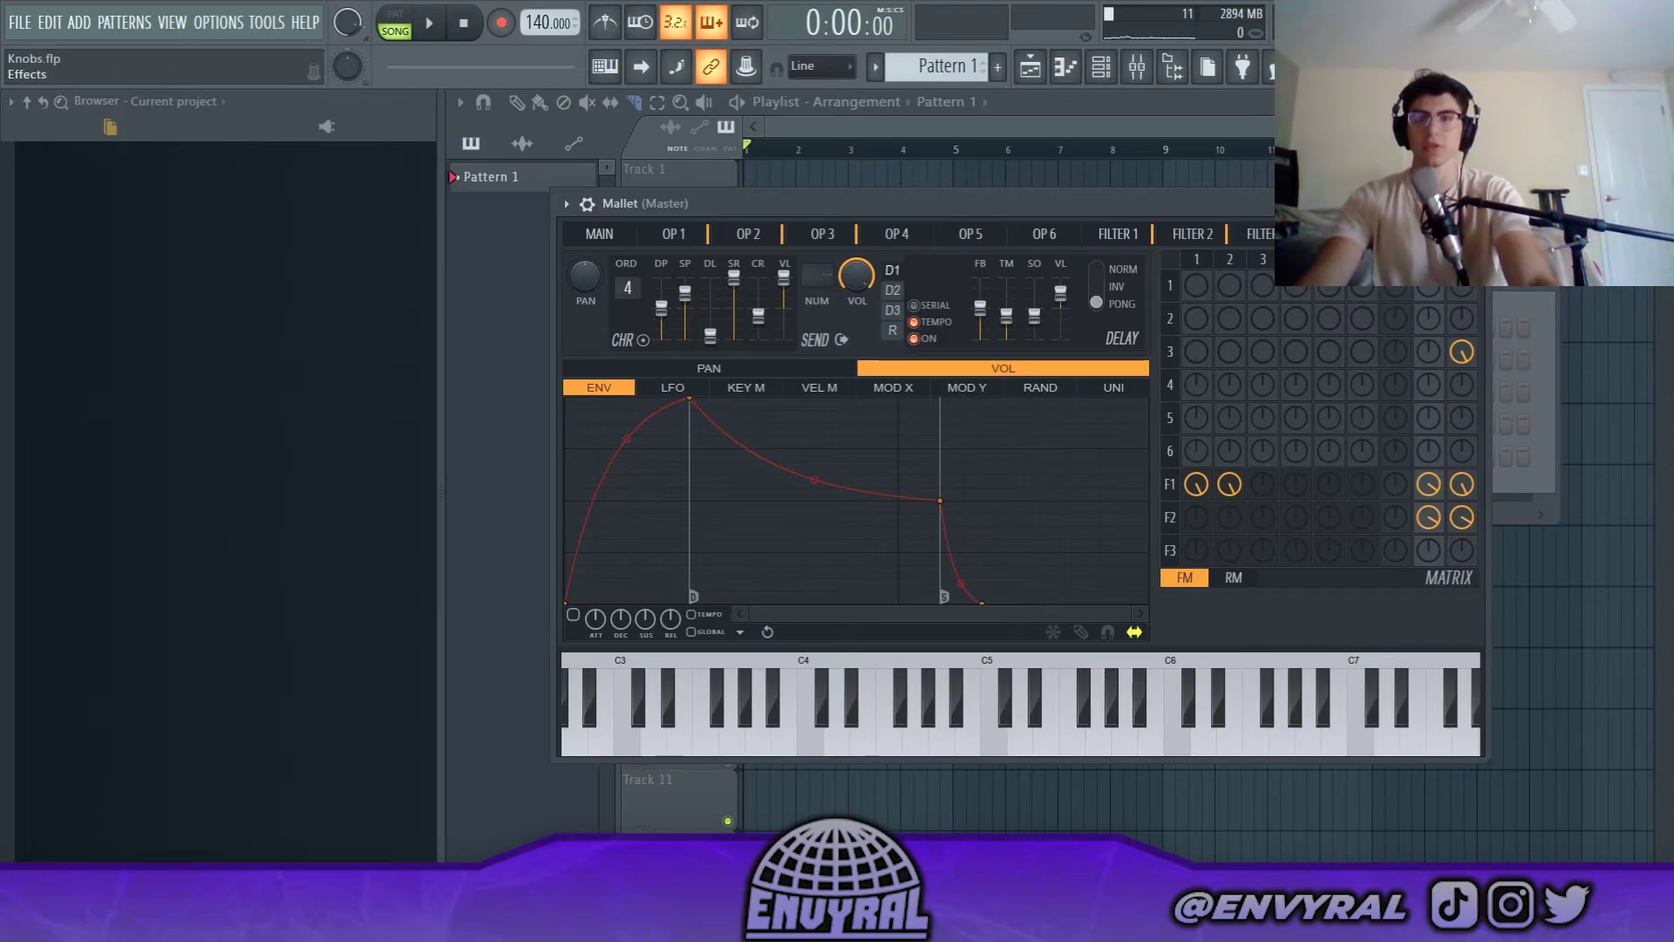
pyautogui.click(892, 290)
pyautogui.click(894, 274)
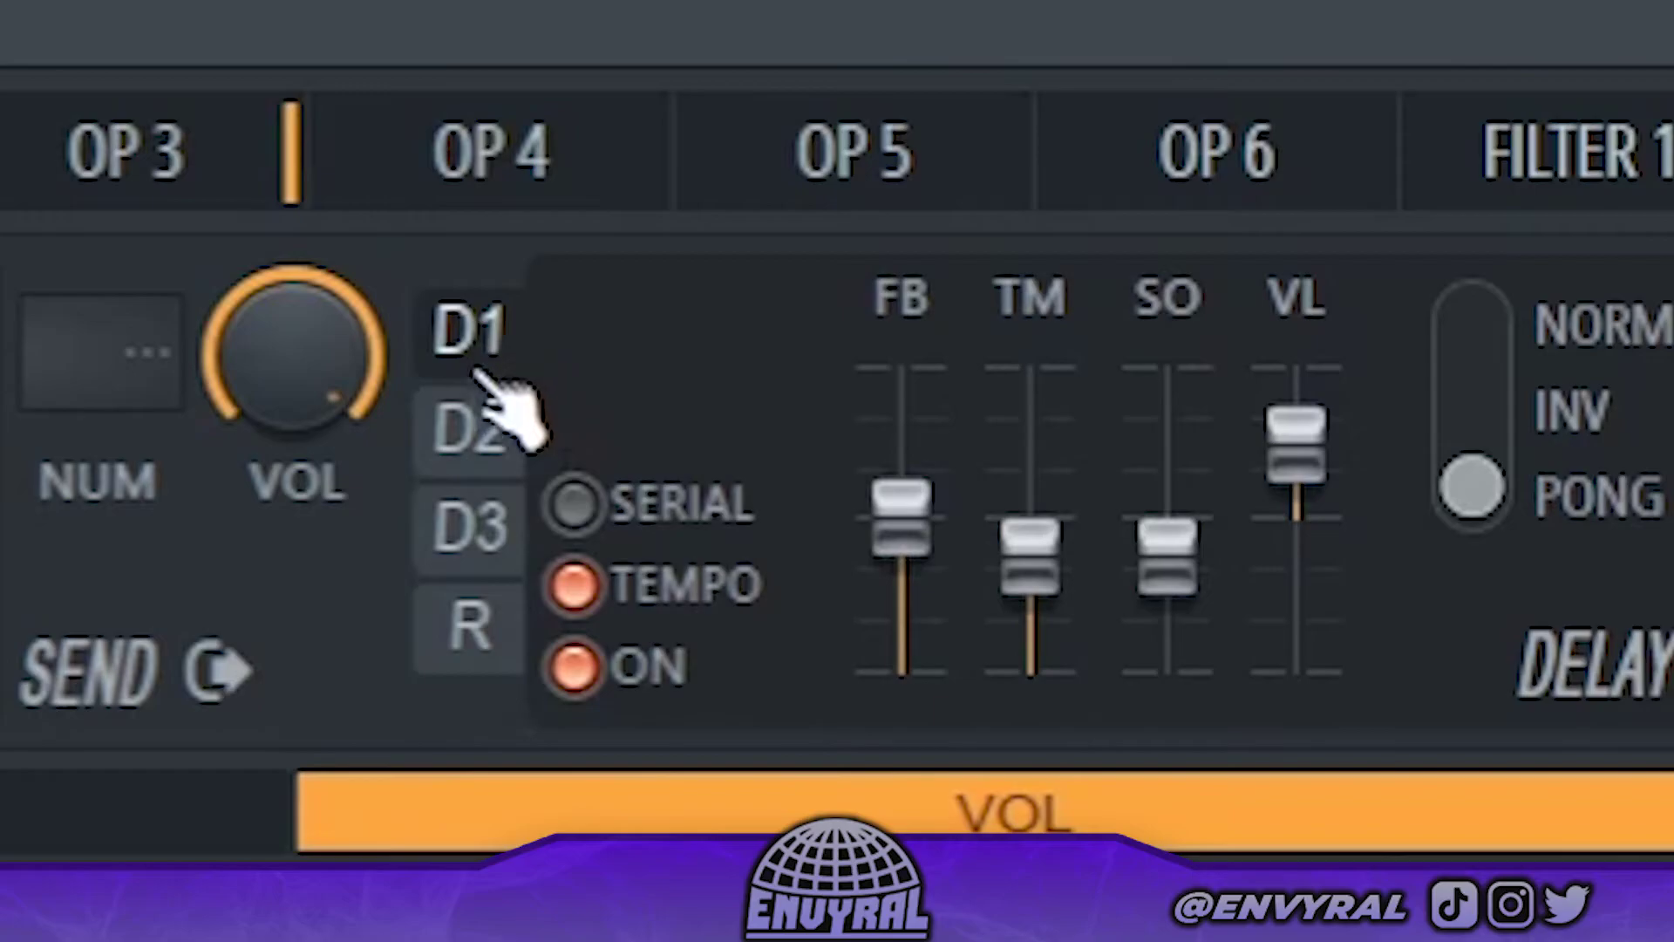
pyautogui.click(484, 429)
pyautogui.click(505, 527)
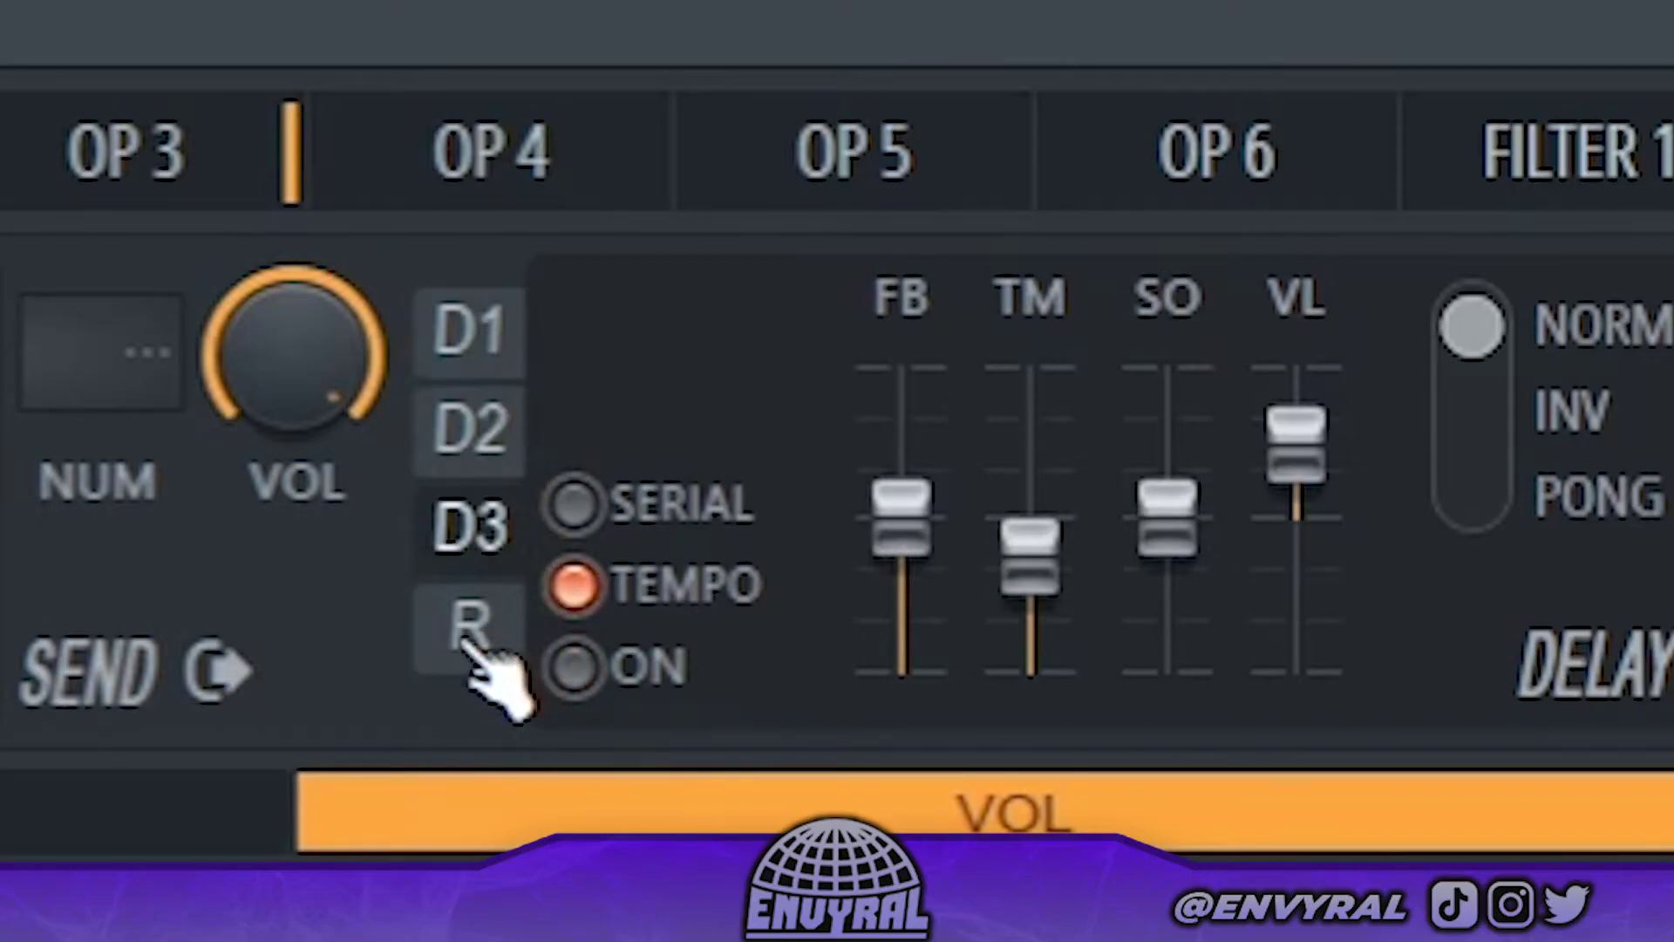
pyautogui.click(469, 633)
pyautogui.click(470, 330)
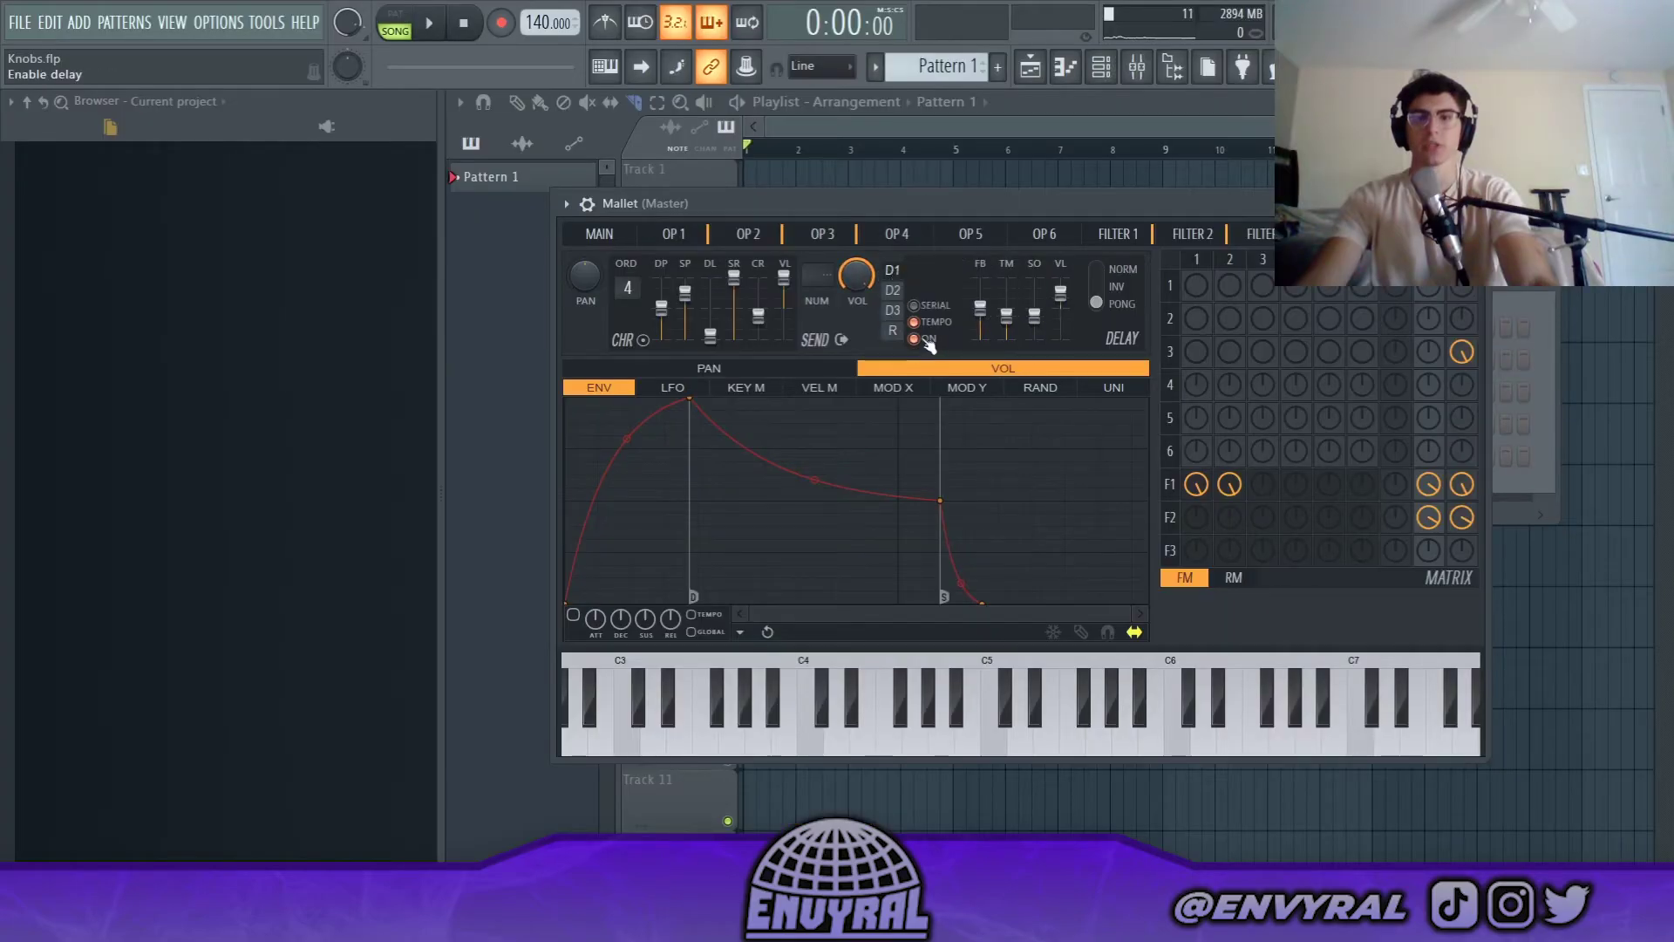
pyautogui.click(891, 295)
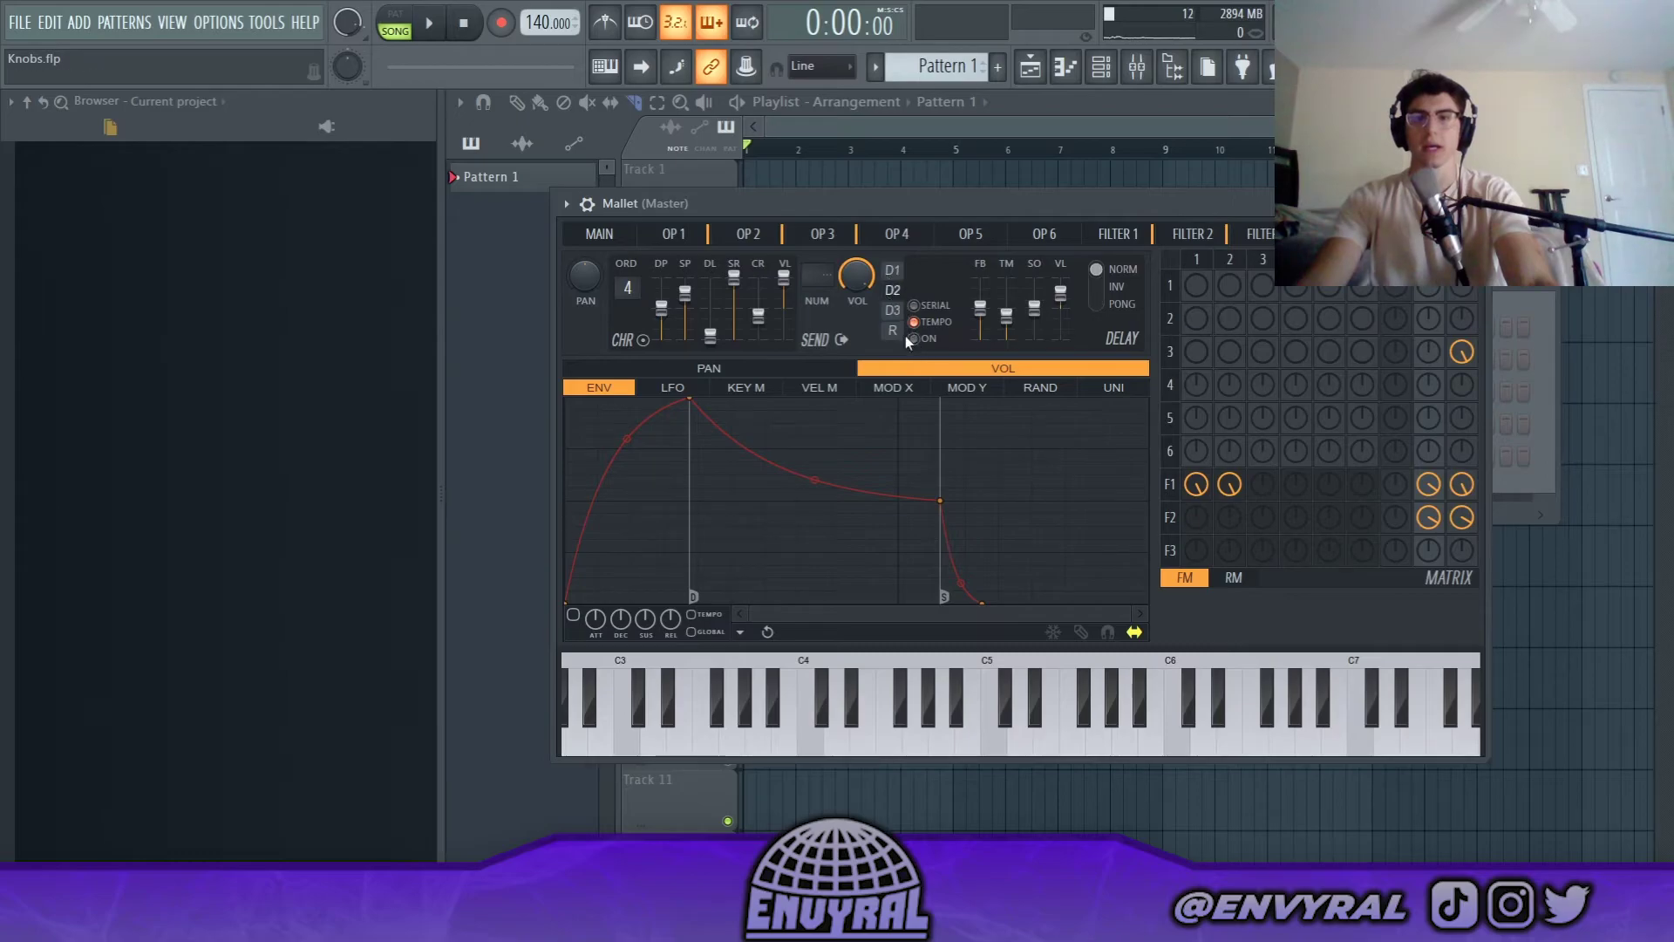
pyautogui.click(892, 329)
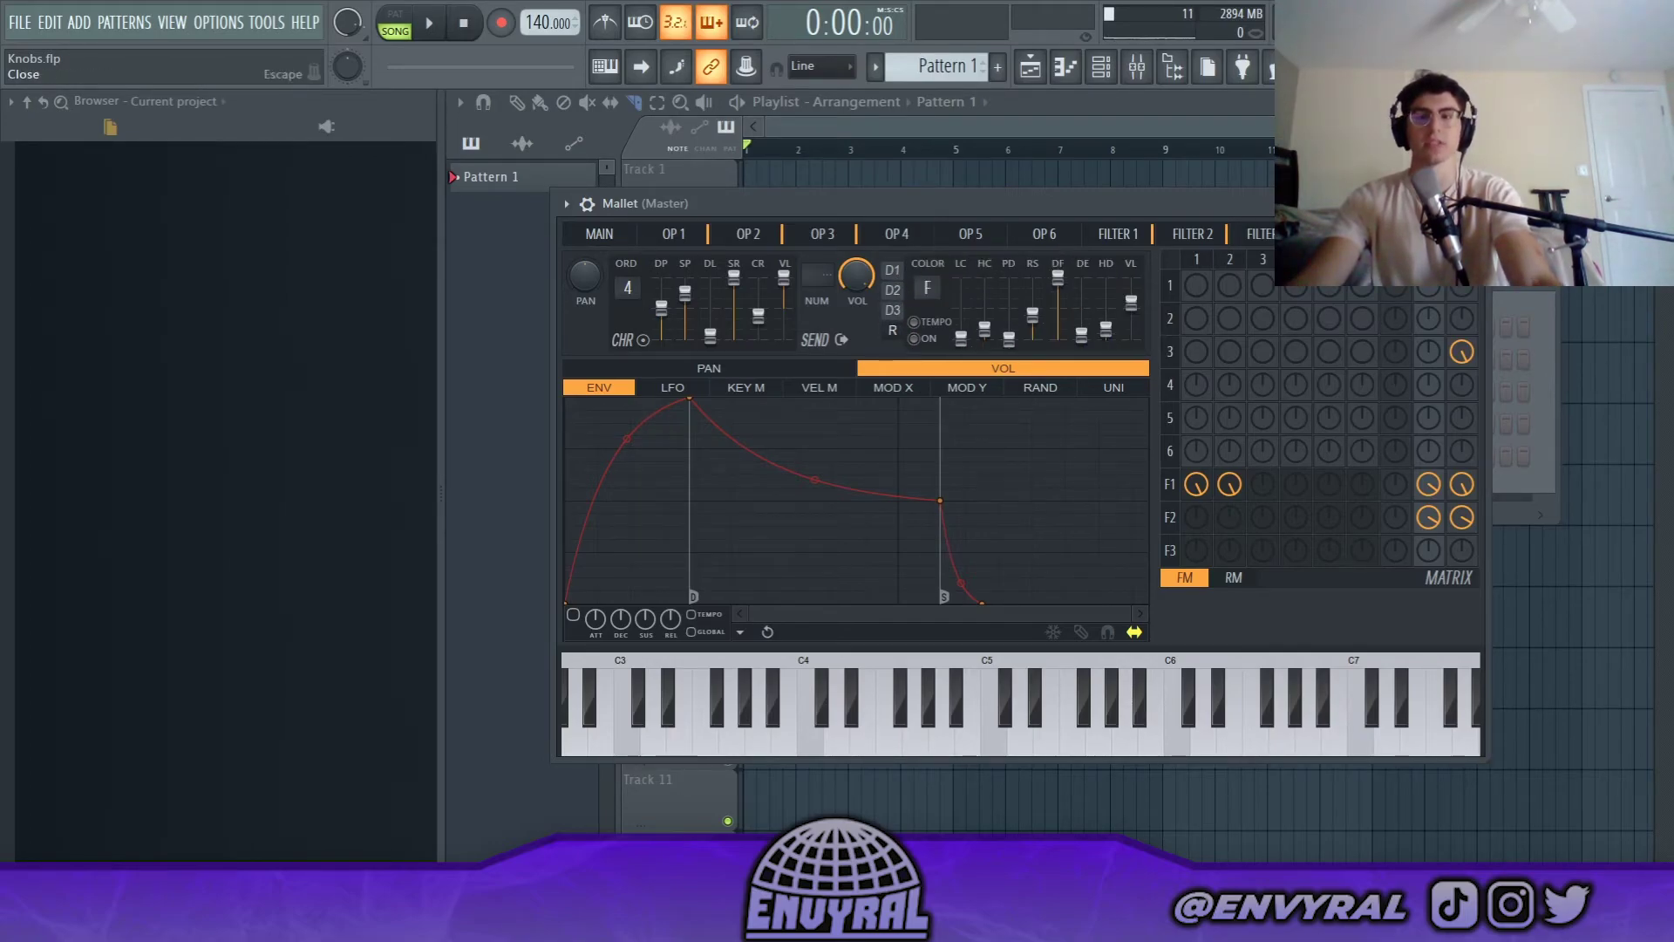
# Step: Close the Mallet synth and open the Sakura channel's synth
pyautogui.click(1469, 203)
pyautogui.click(818, 457)
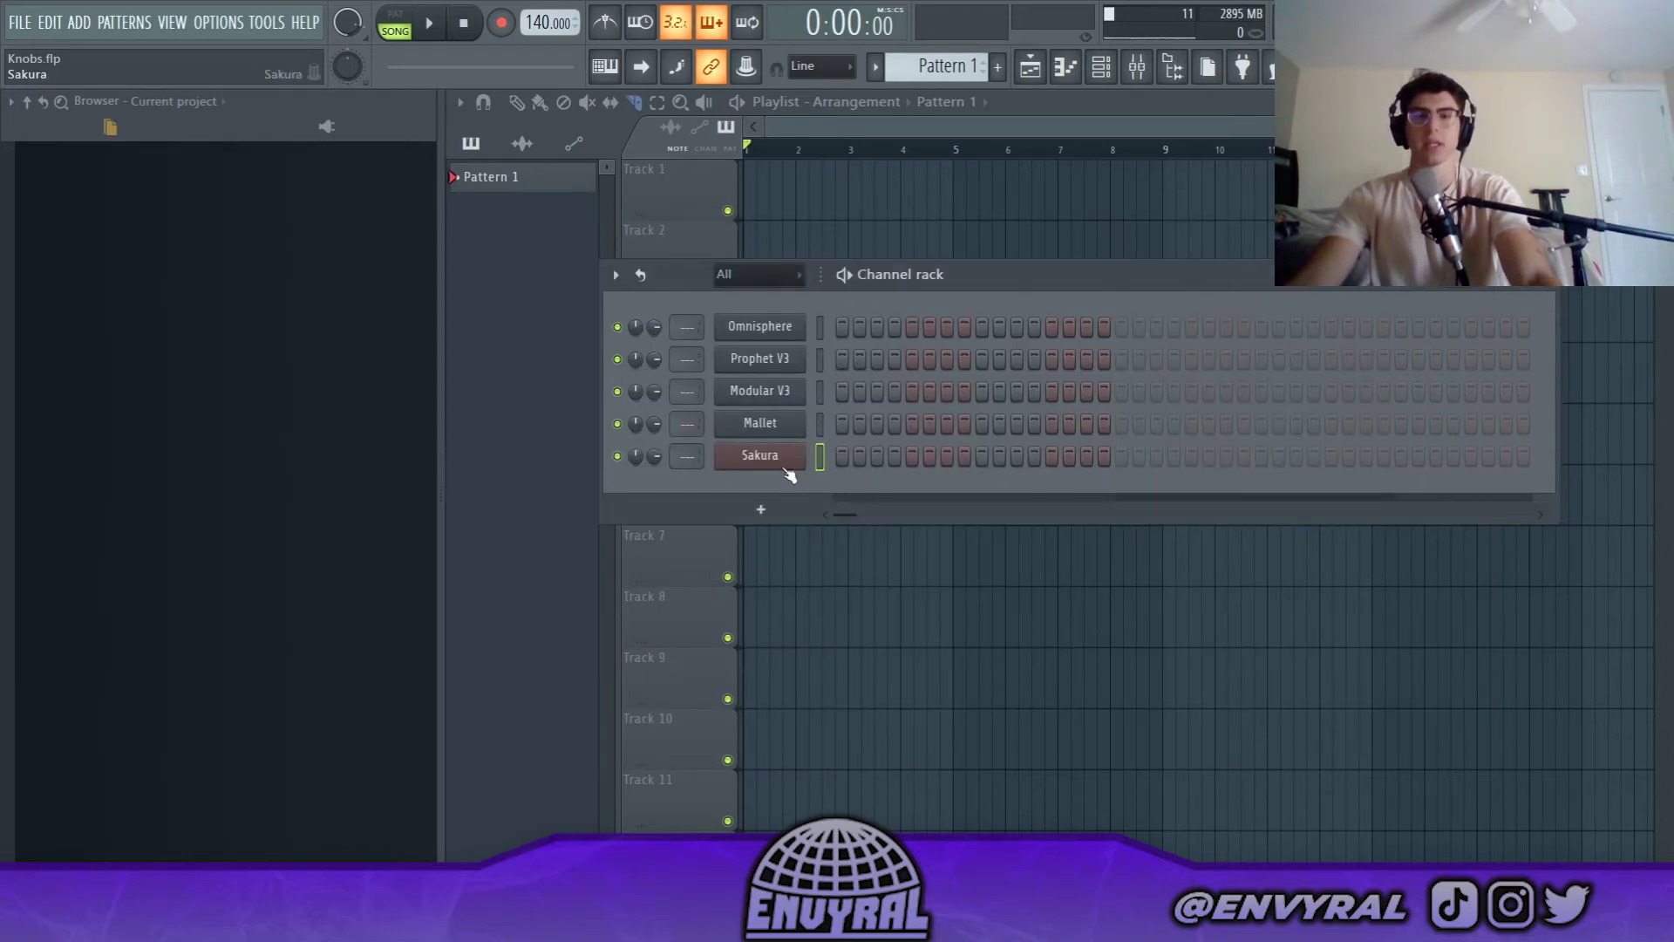
pyautogui.click(771, 468)
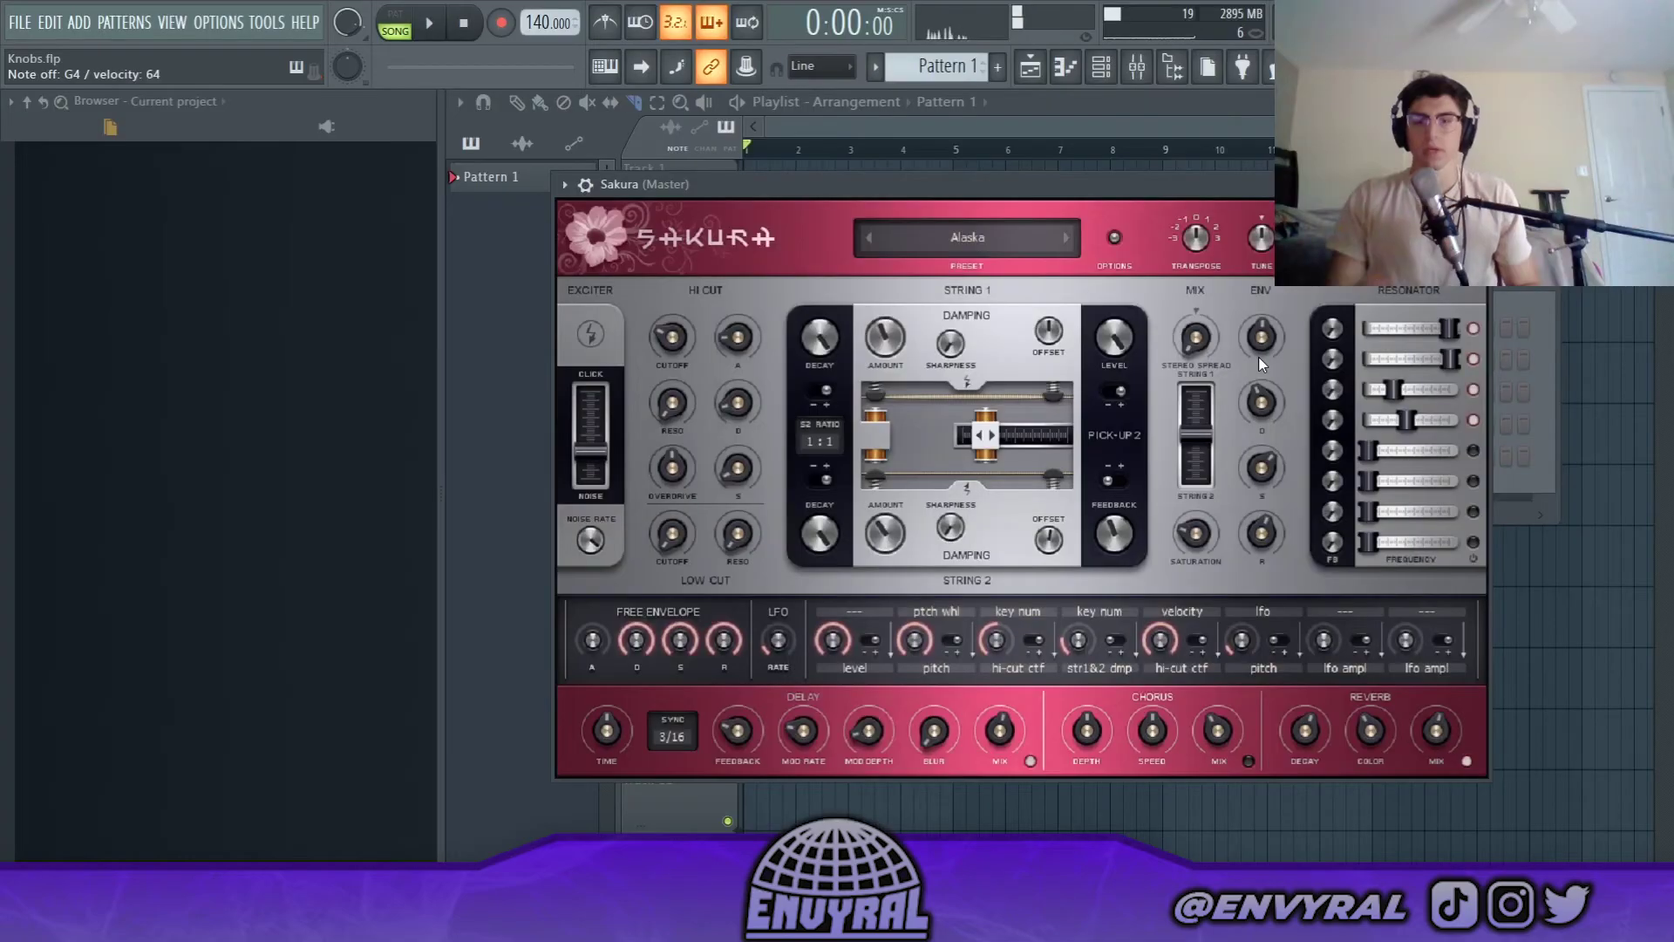
# Step: Set Sakura's amp attack to 0% and play notes to hear the envelope
pyautogui.moveTo(1266, 340); pyautogui.dragTo(1266, 392)
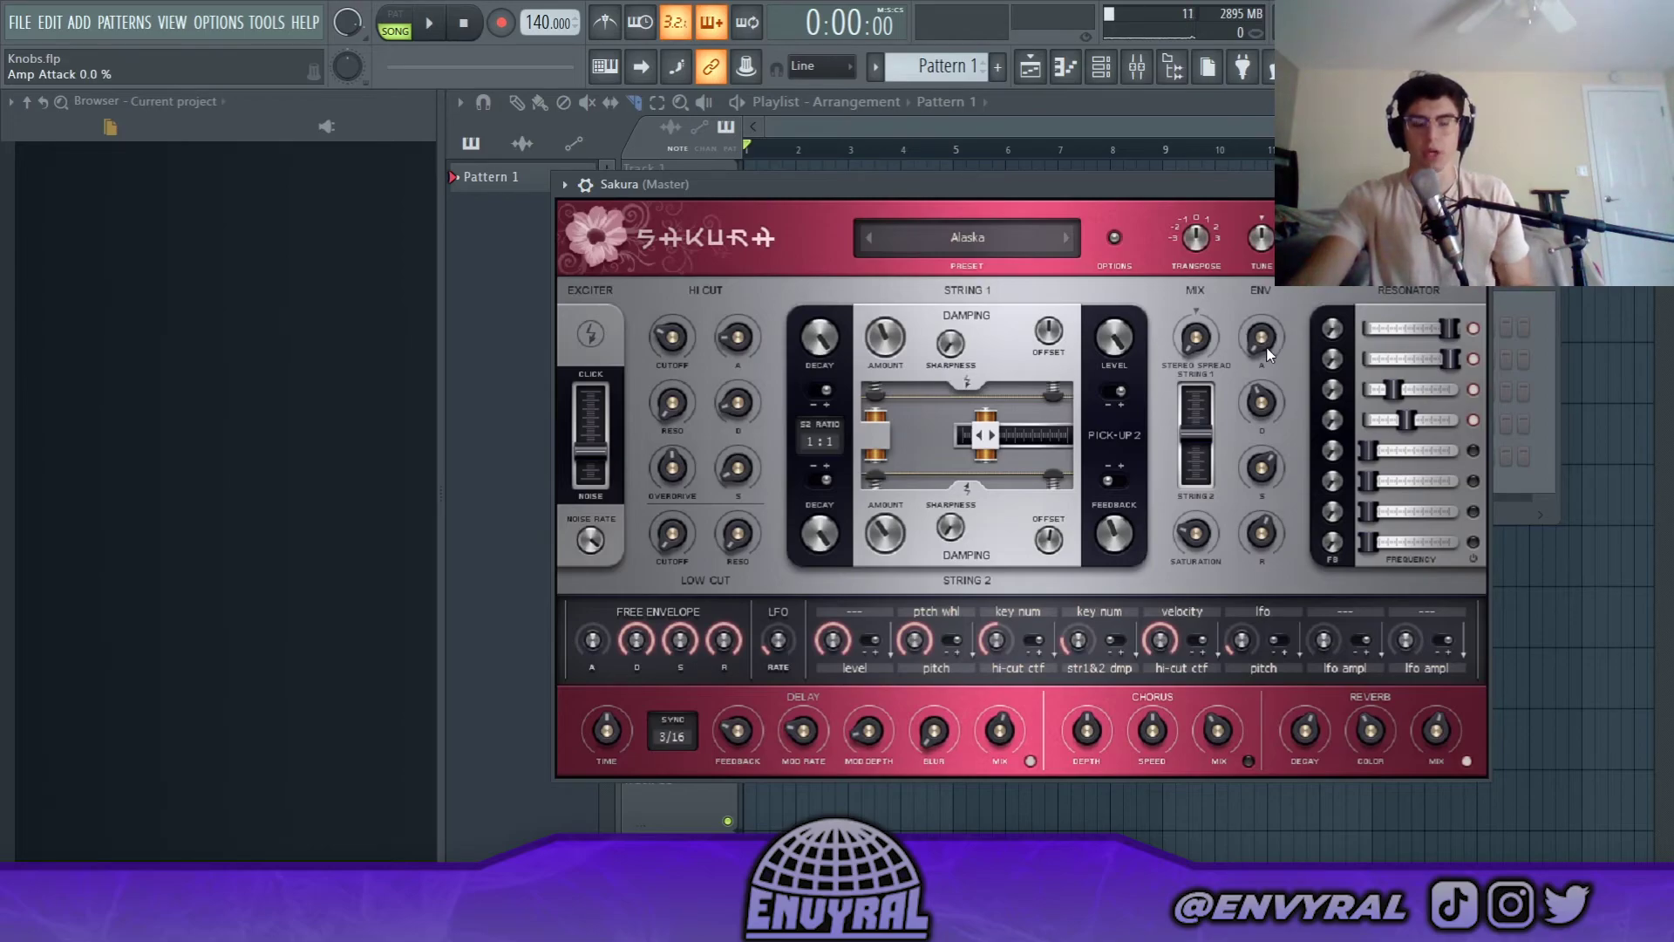
pyautogui.press('j')
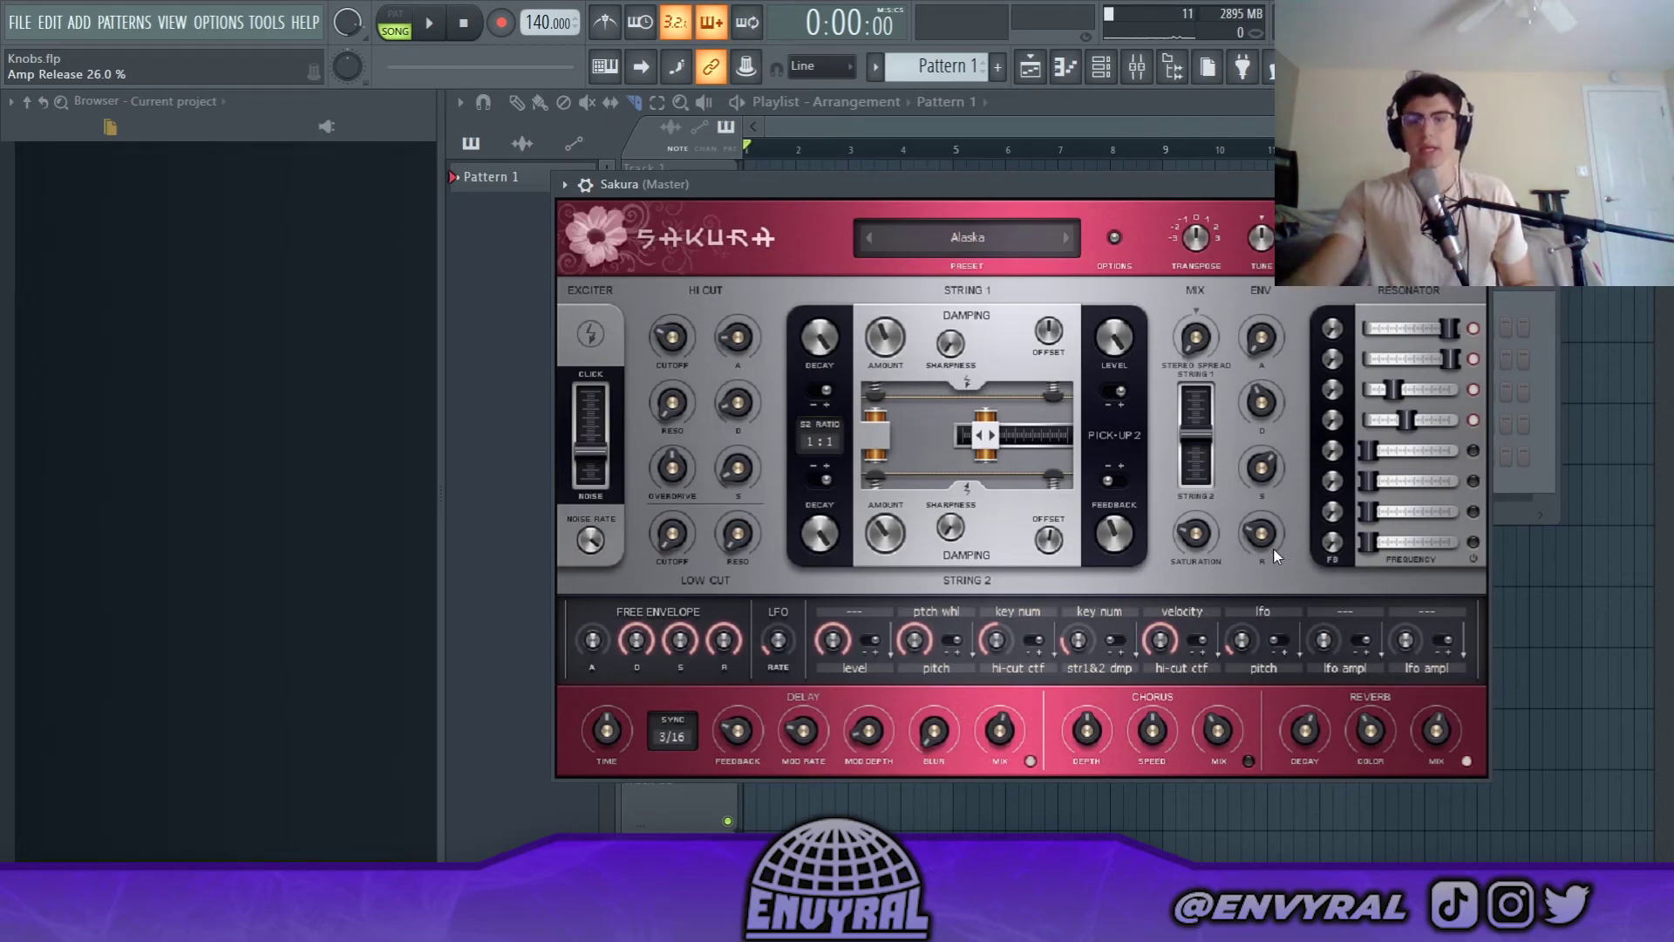
pyautogui.press('z')
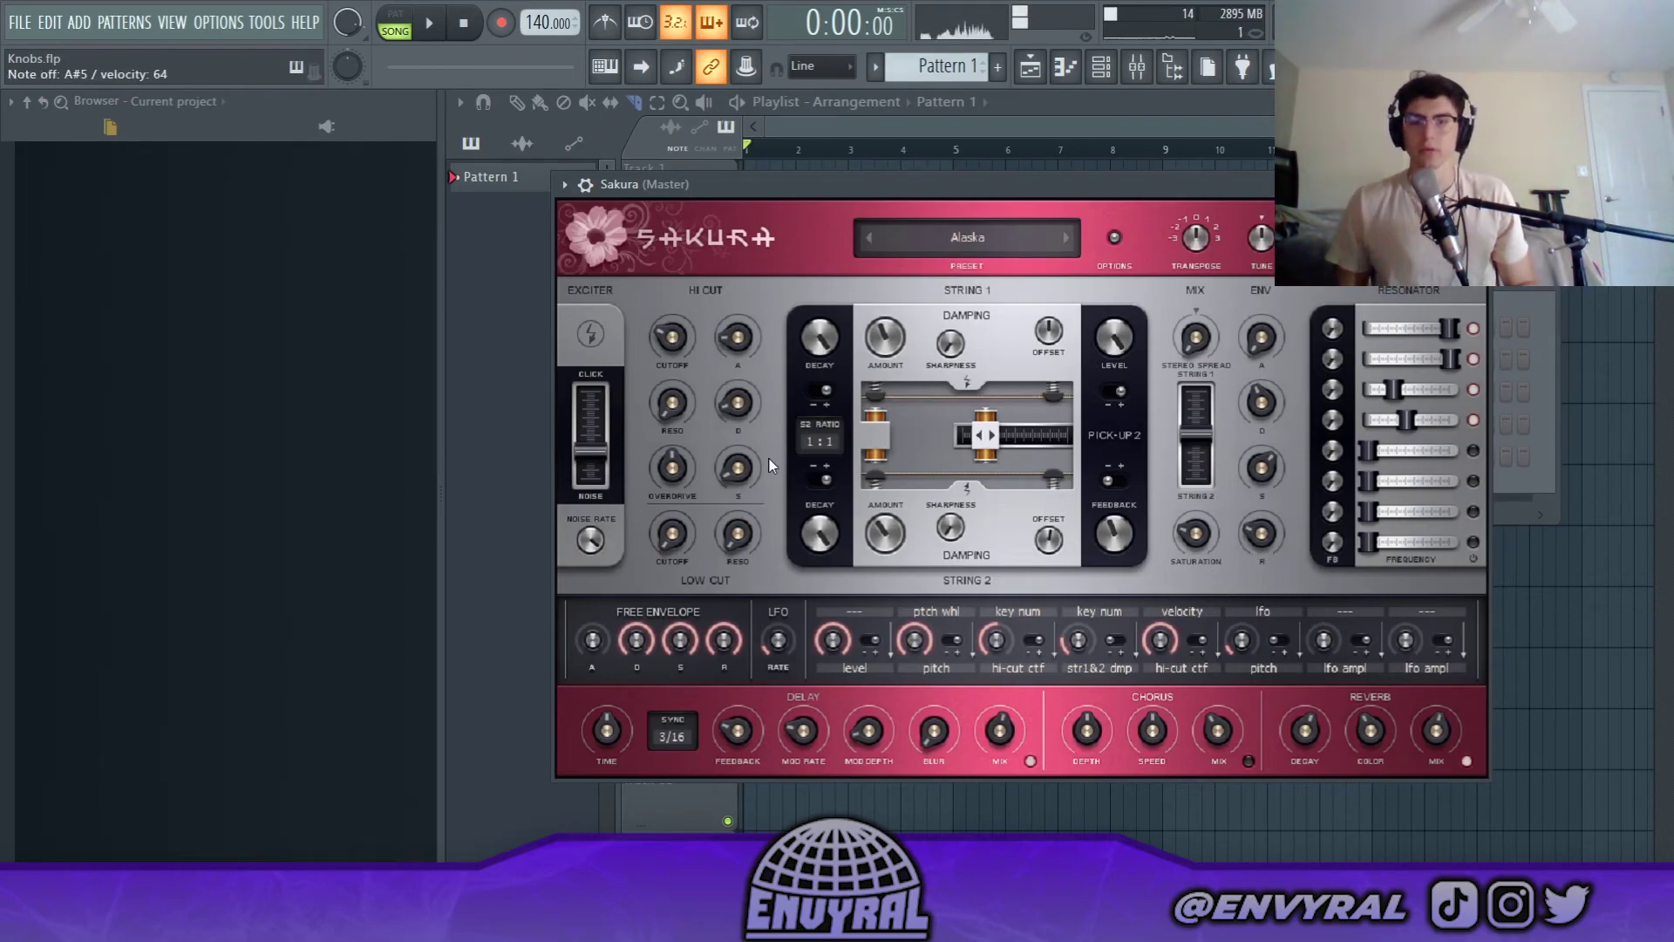
pyautogui.press('3')
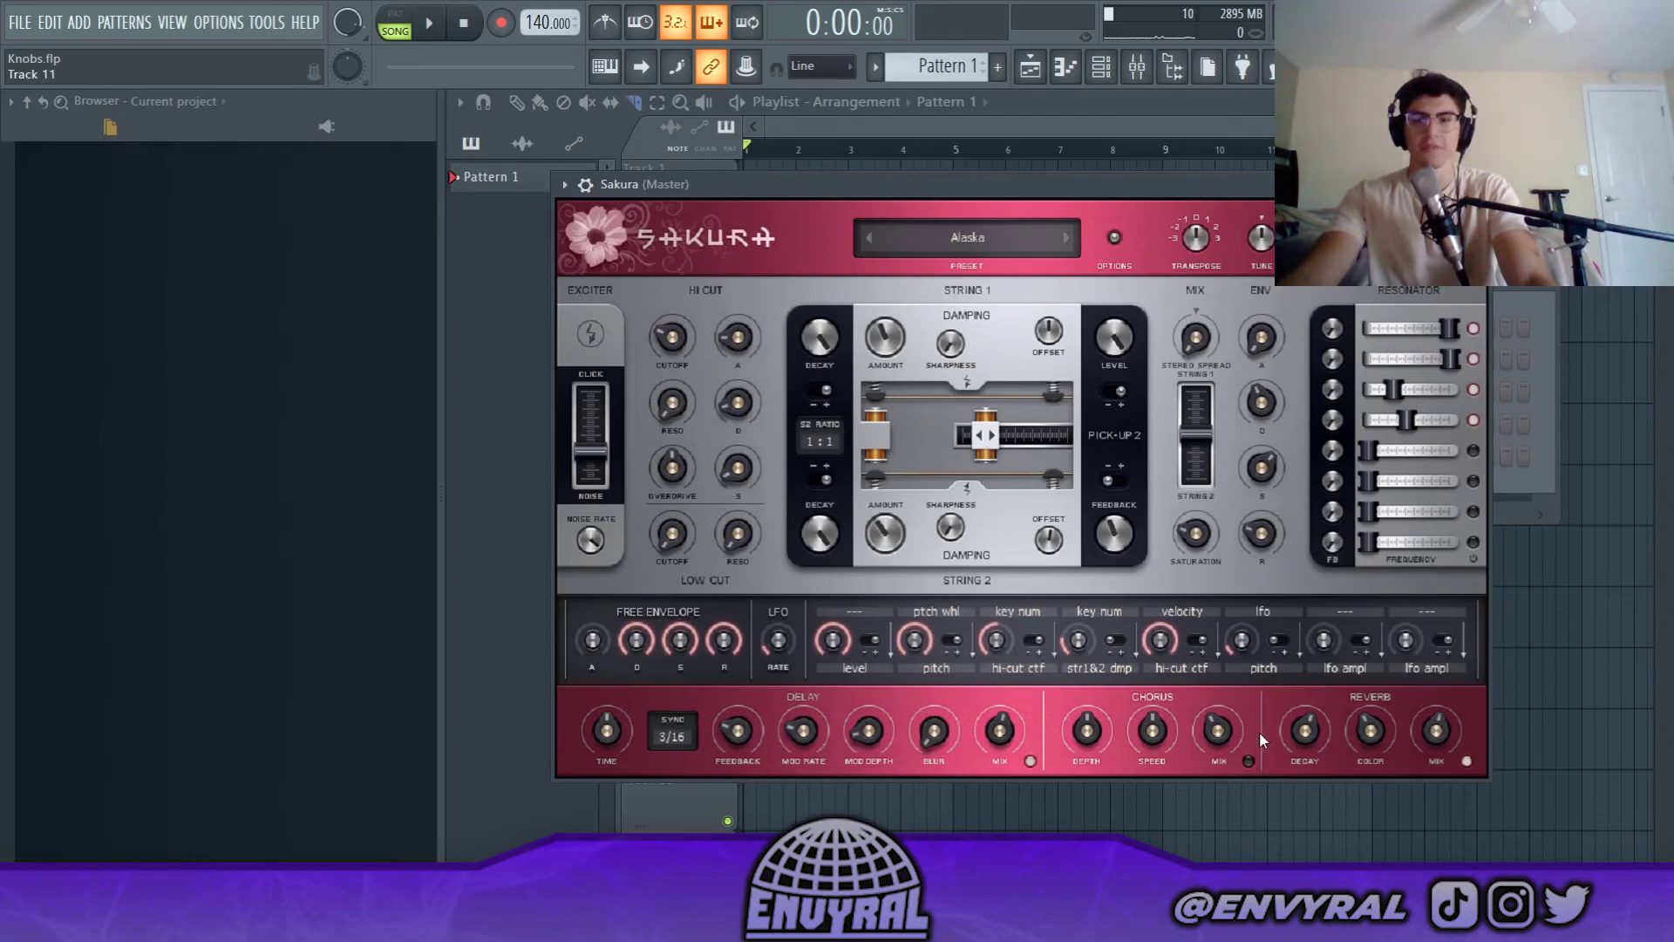
# Step: Switch off Sakura's delay and reverb, and lower the free envelope's attack
pyautogui.click(1030, 761)
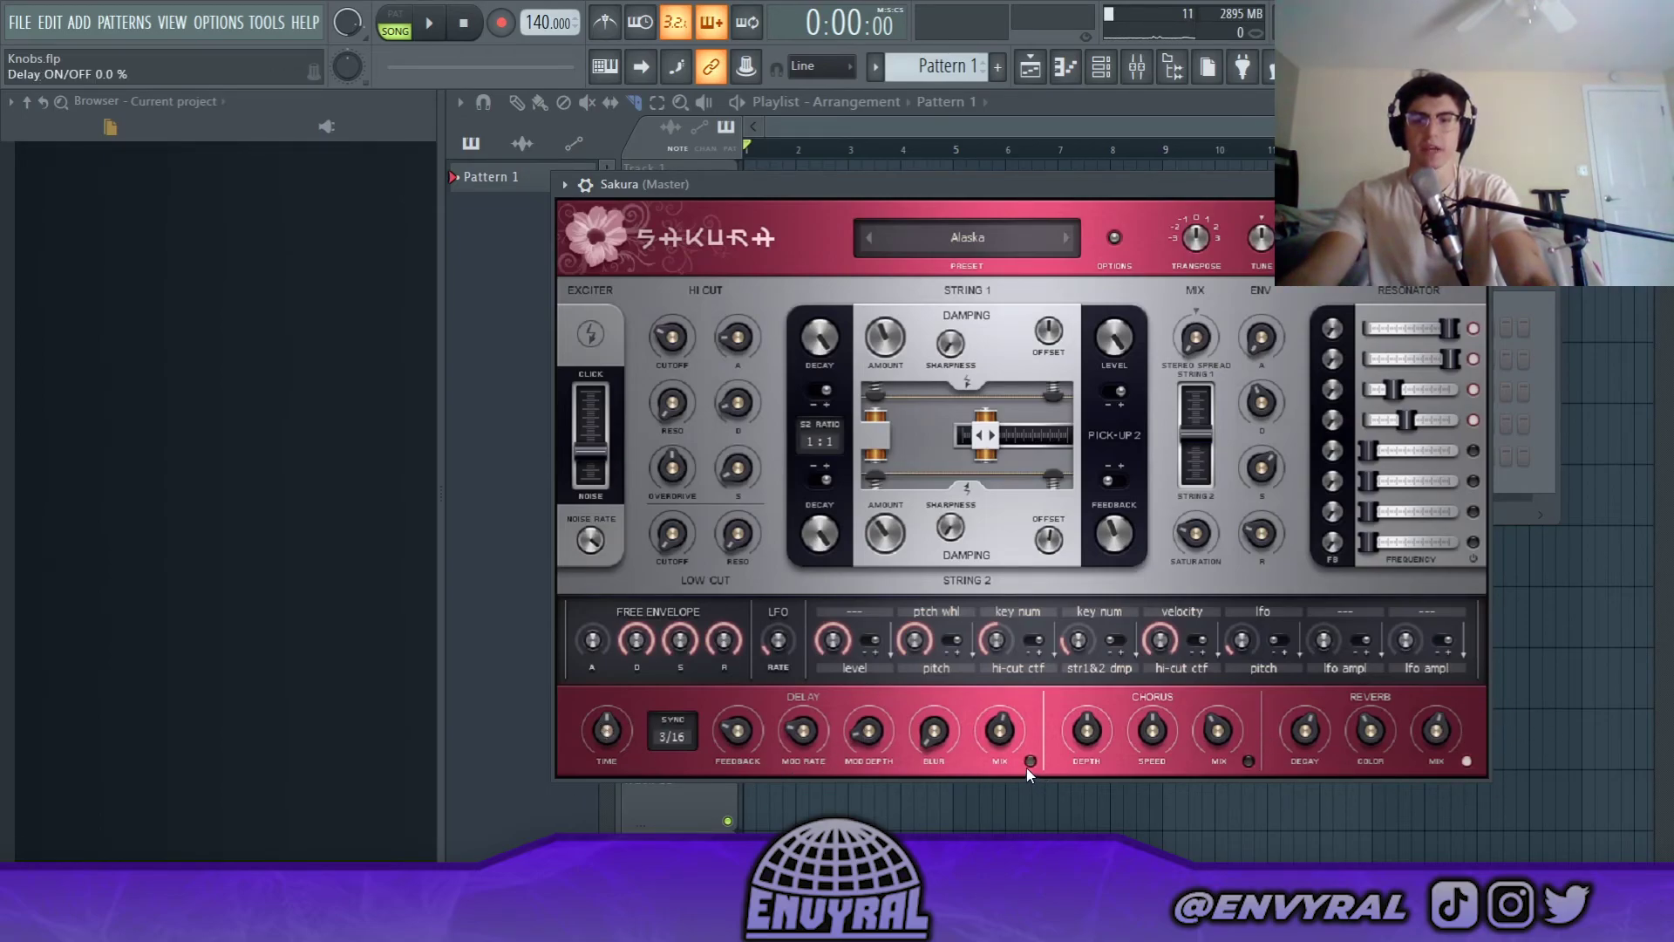
pyautogui.click(1465, 762)
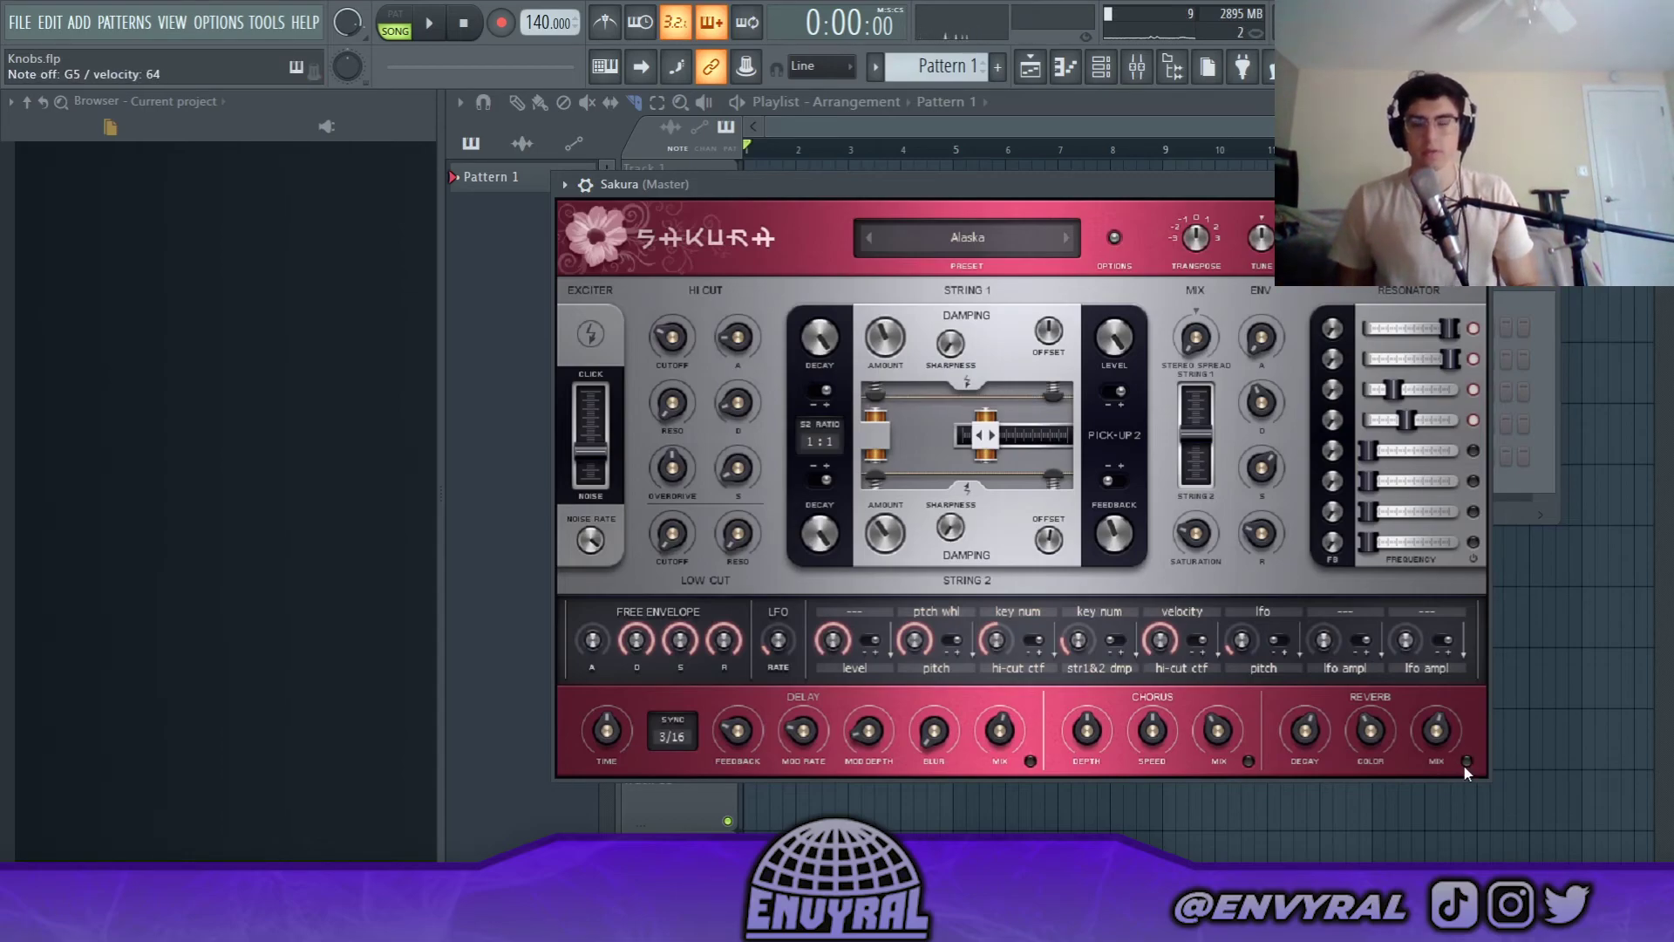
pyautogui.click(1466, 762)
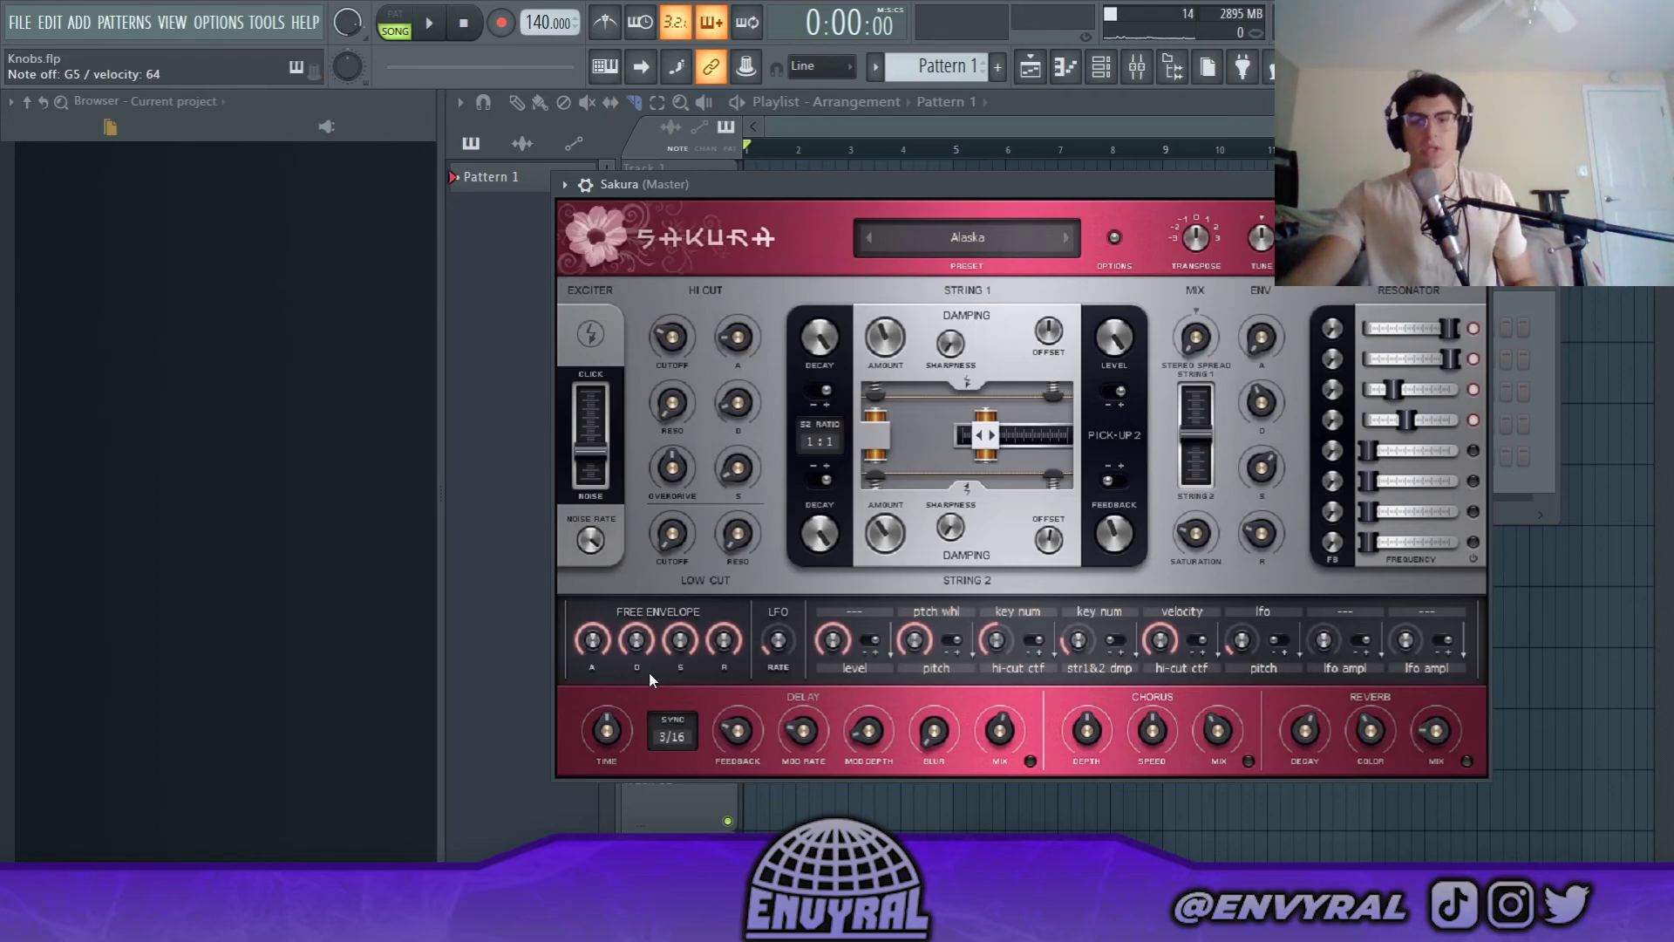
pyautogui.moveTo(592, 640); pyautogui.dragTo(592, 646)
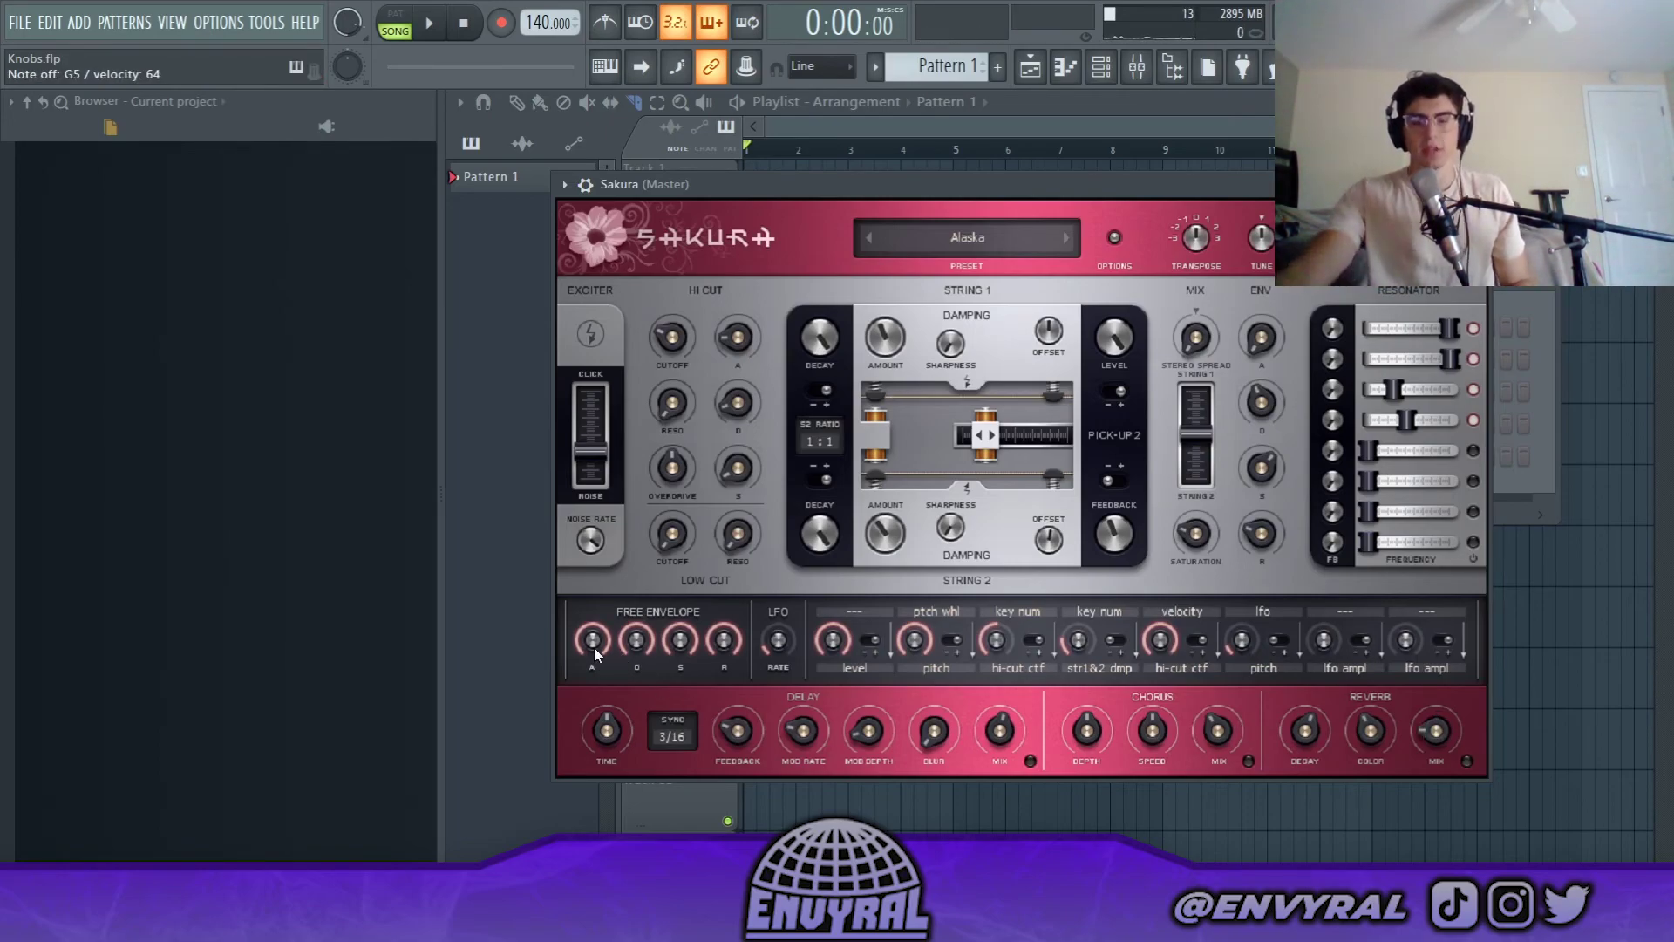
pyautogui.moveTo(594, 647); pyautogui.dragTo(594, 689)
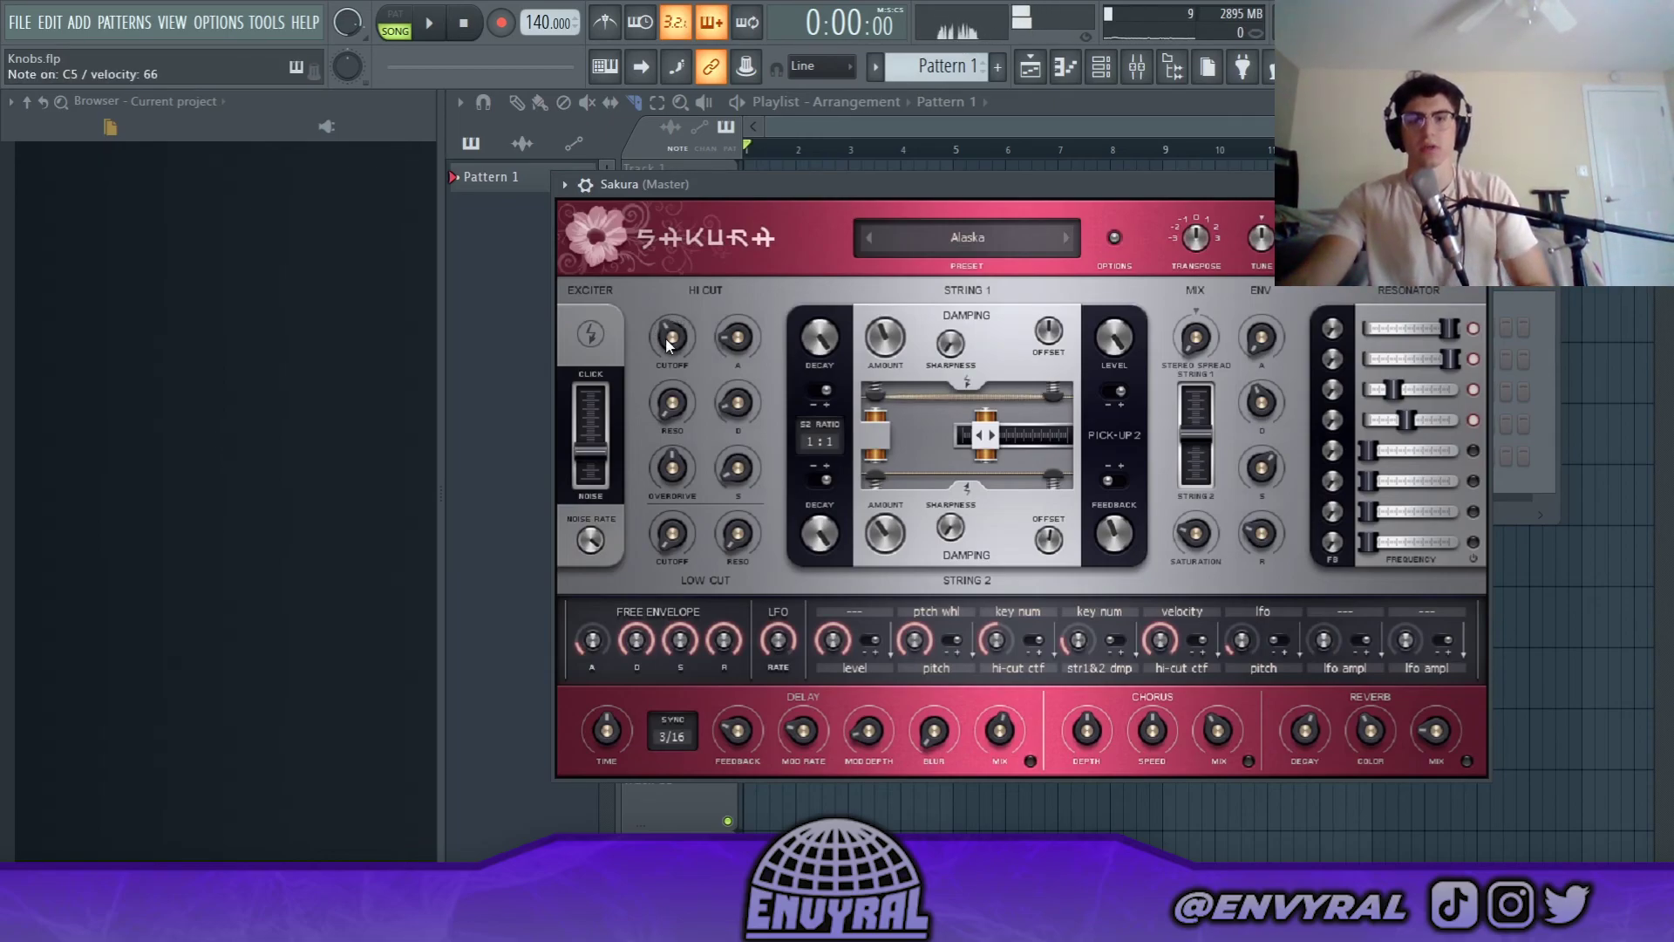
# Step: Set Sakura's hi-cut cutoff to 74%, sweep its low-cut cutoff to 68.2% and down to 39%, and return to the channel rack
pyautogui.moveTo(668, 340); pyautogui.dragTo(673, 484)
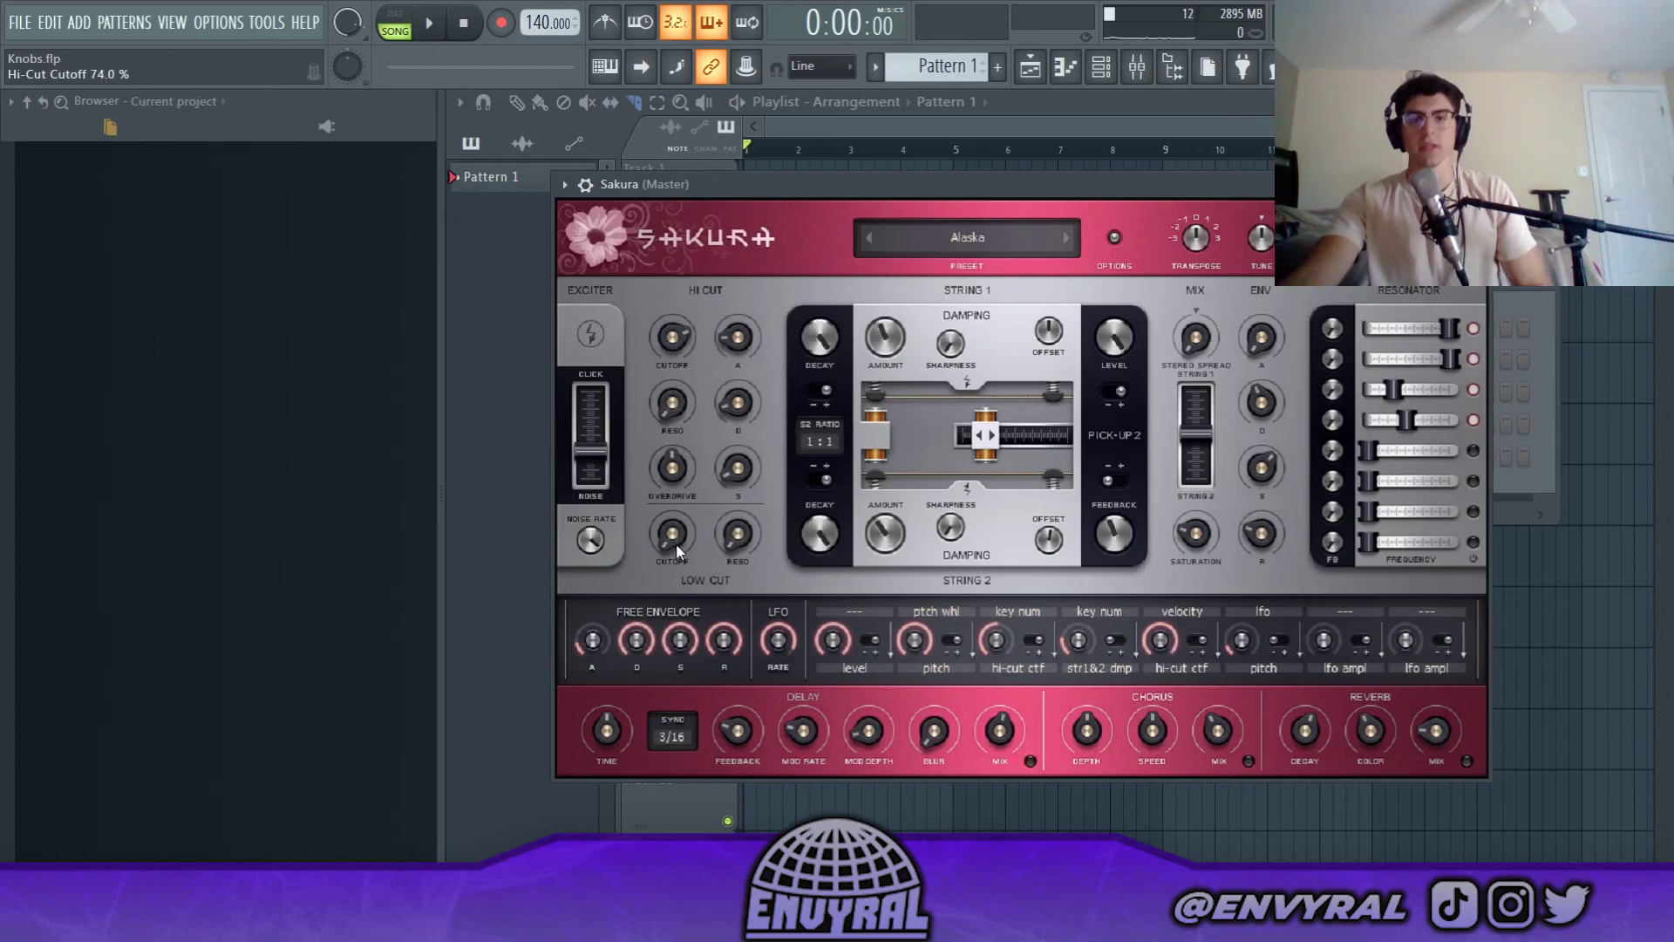
pyautogui.moveTo(678, 549); pyautogui.dragTo(679, 593)
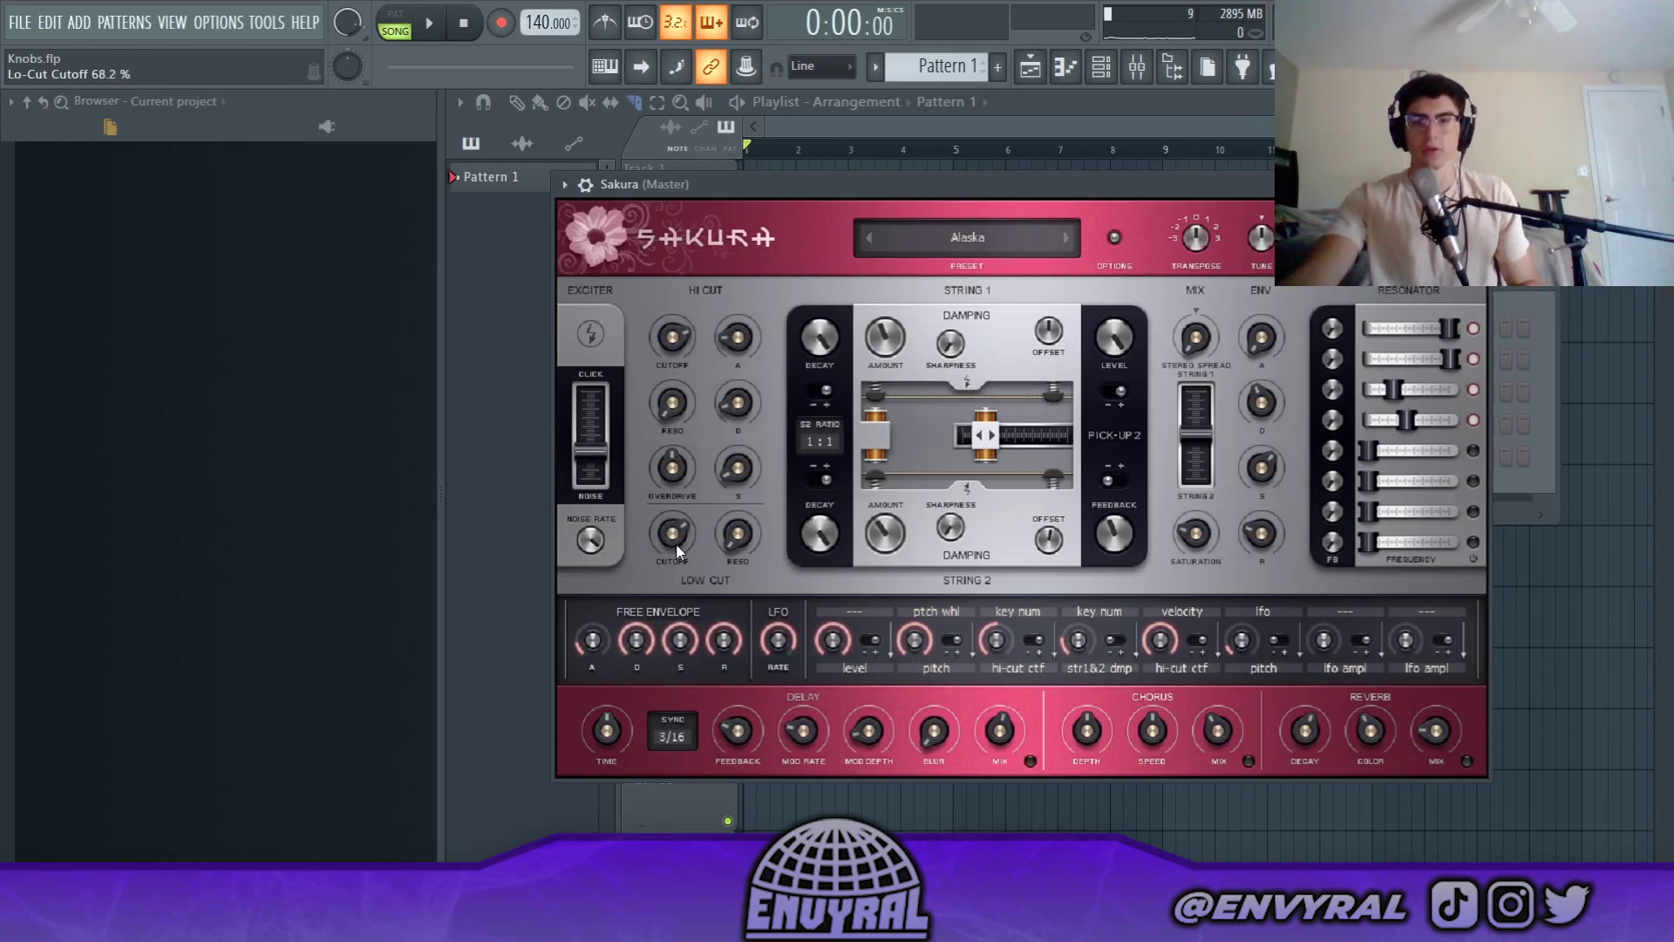
pyautogui.moveTo(676, 551); pyautogui.dragTo(676, 611)
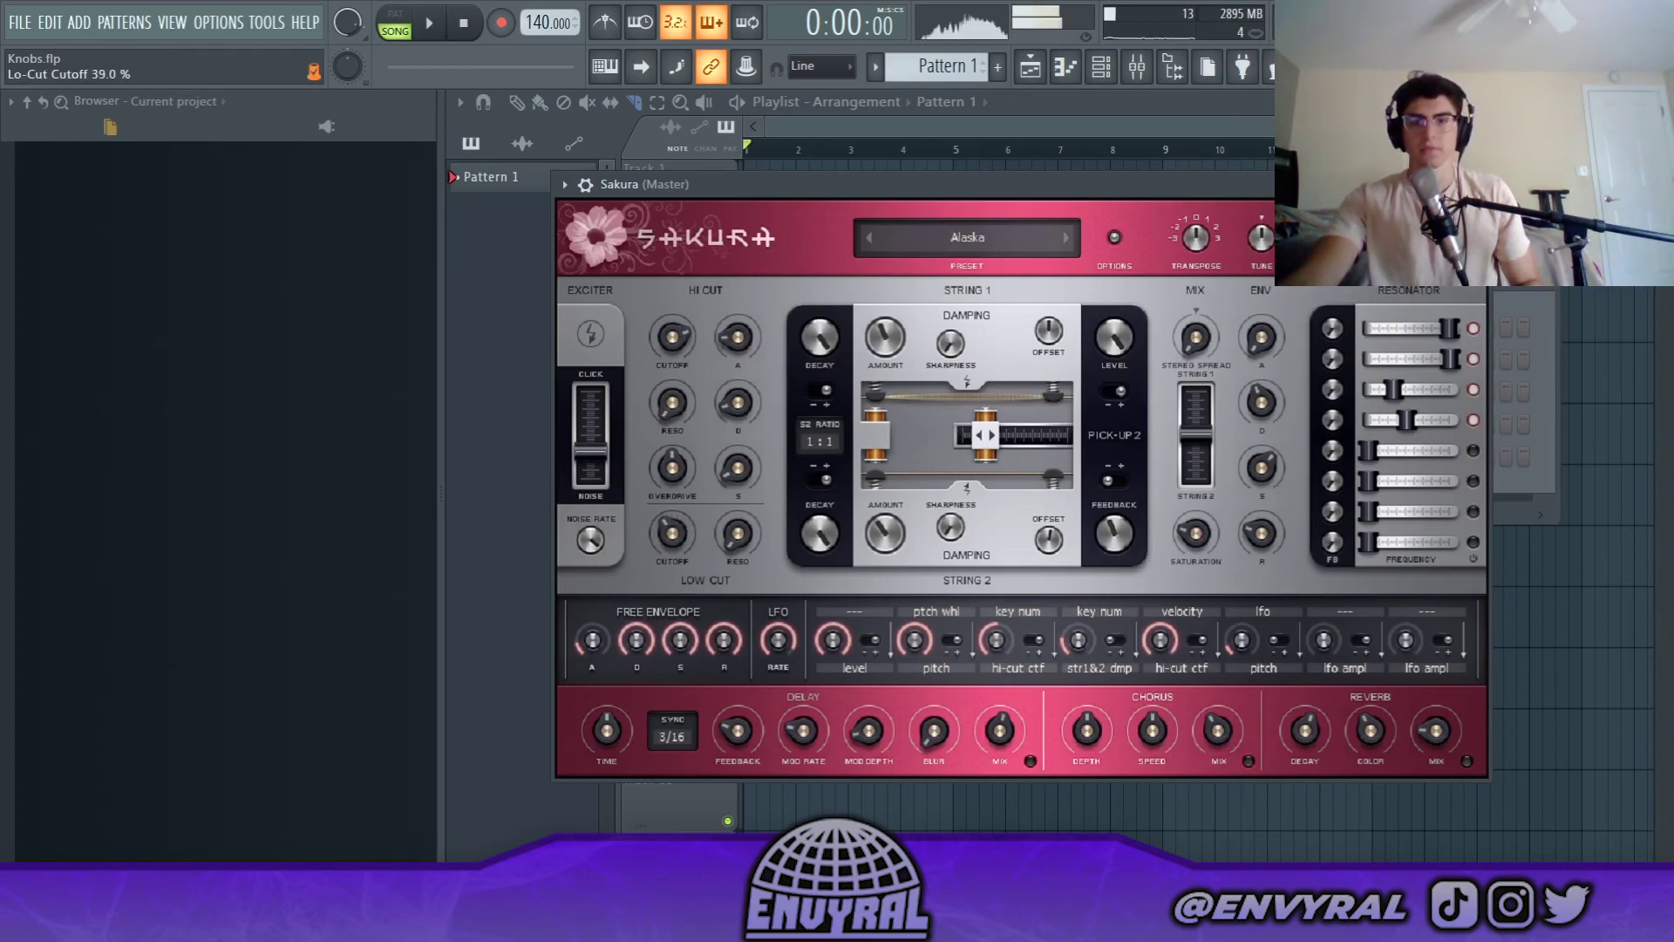
pyautogui.press('Escape')
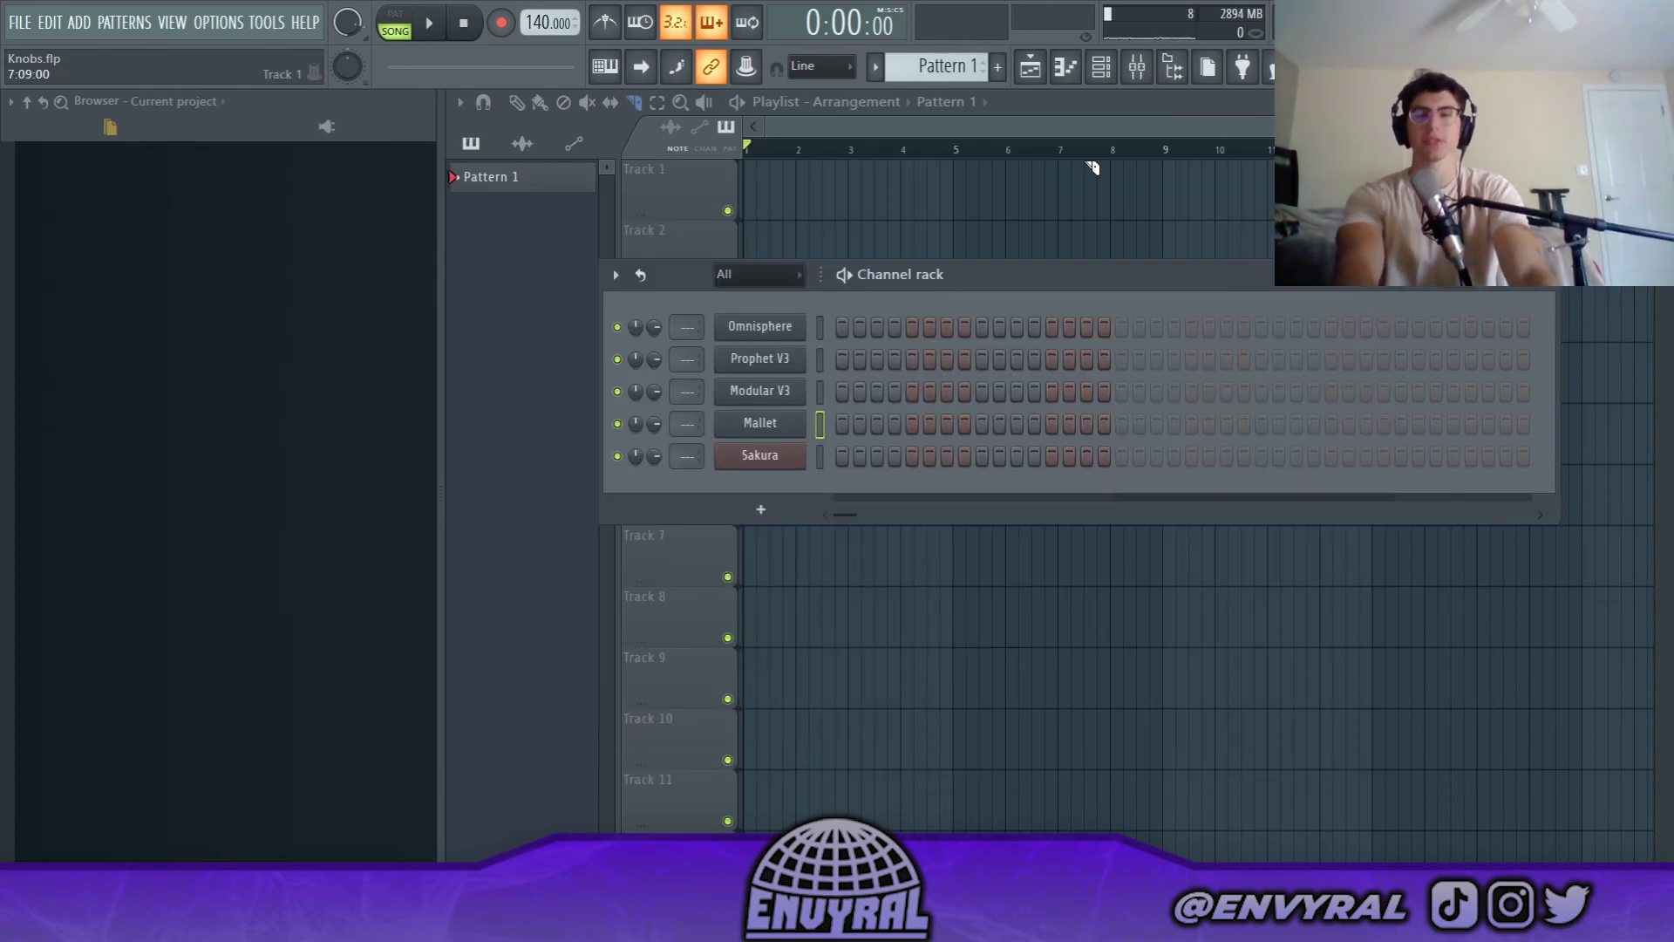